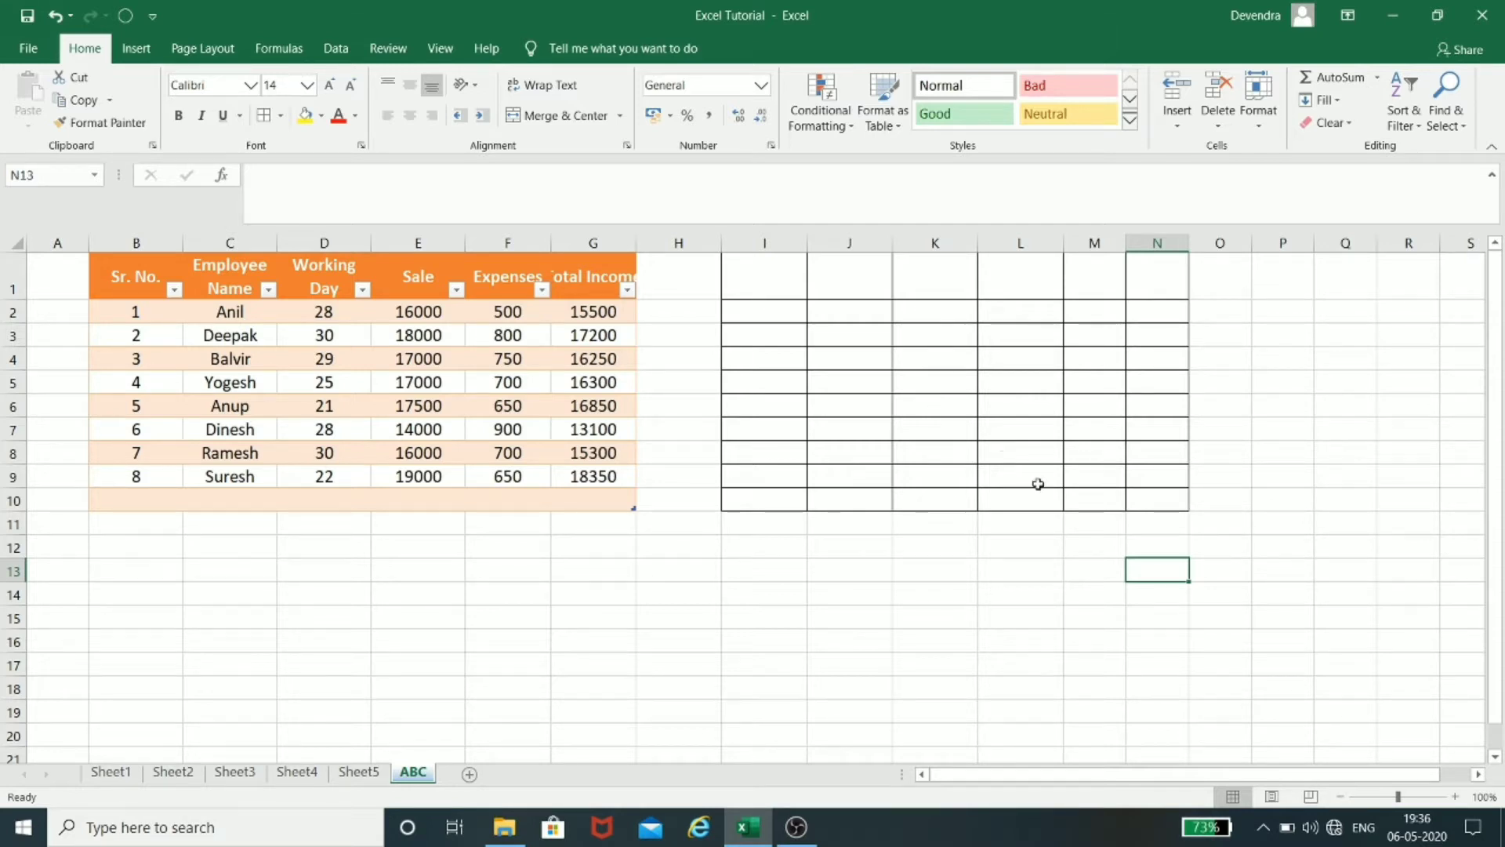
Step: Undo the borders applied to the empty range I1:N10 beside the employee table
drag(781, 276, 1176, 496)
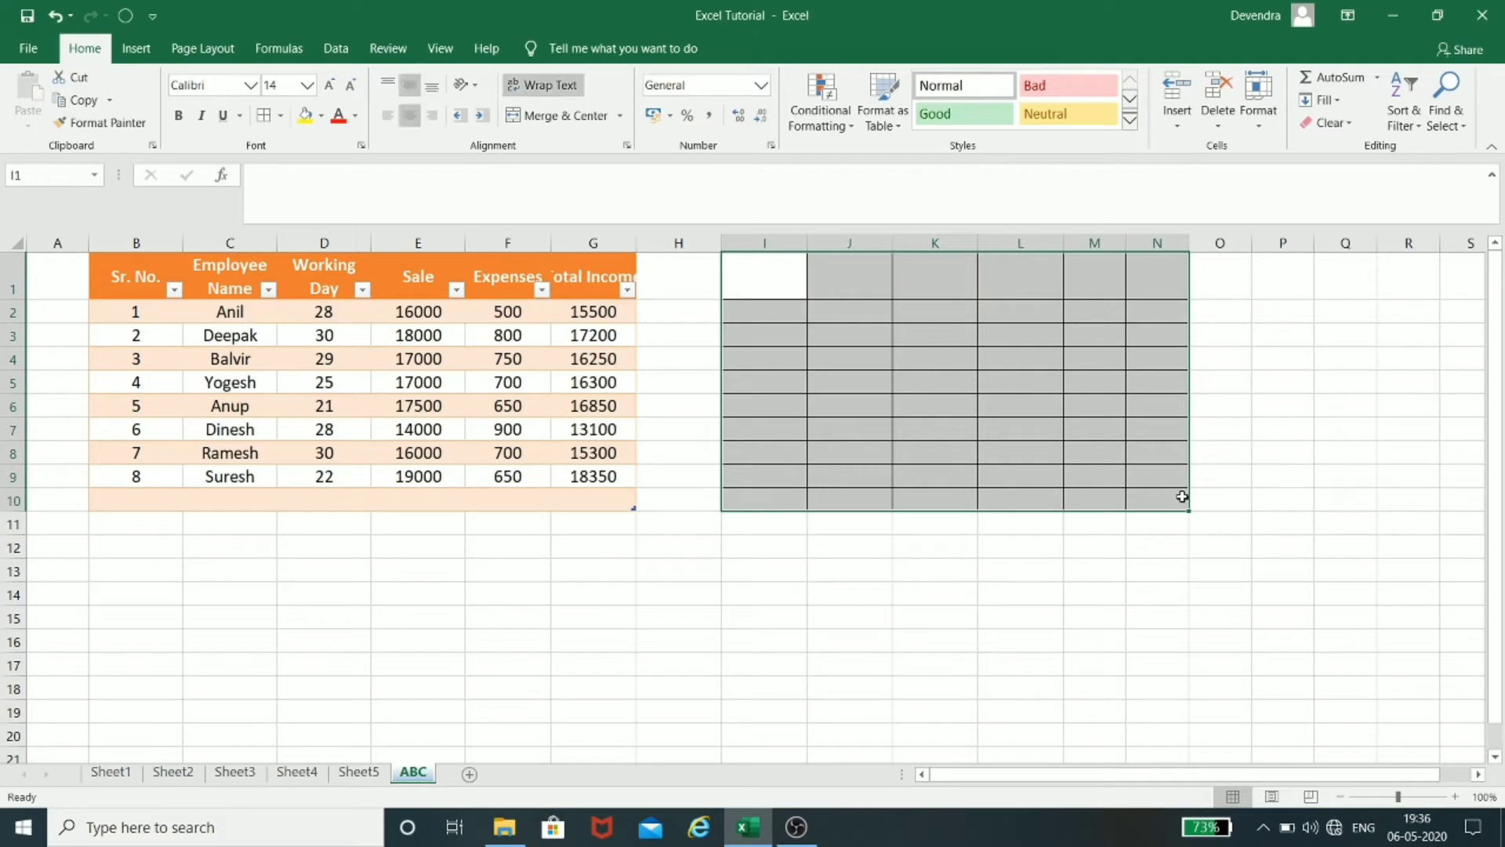
key(ctrl+z)
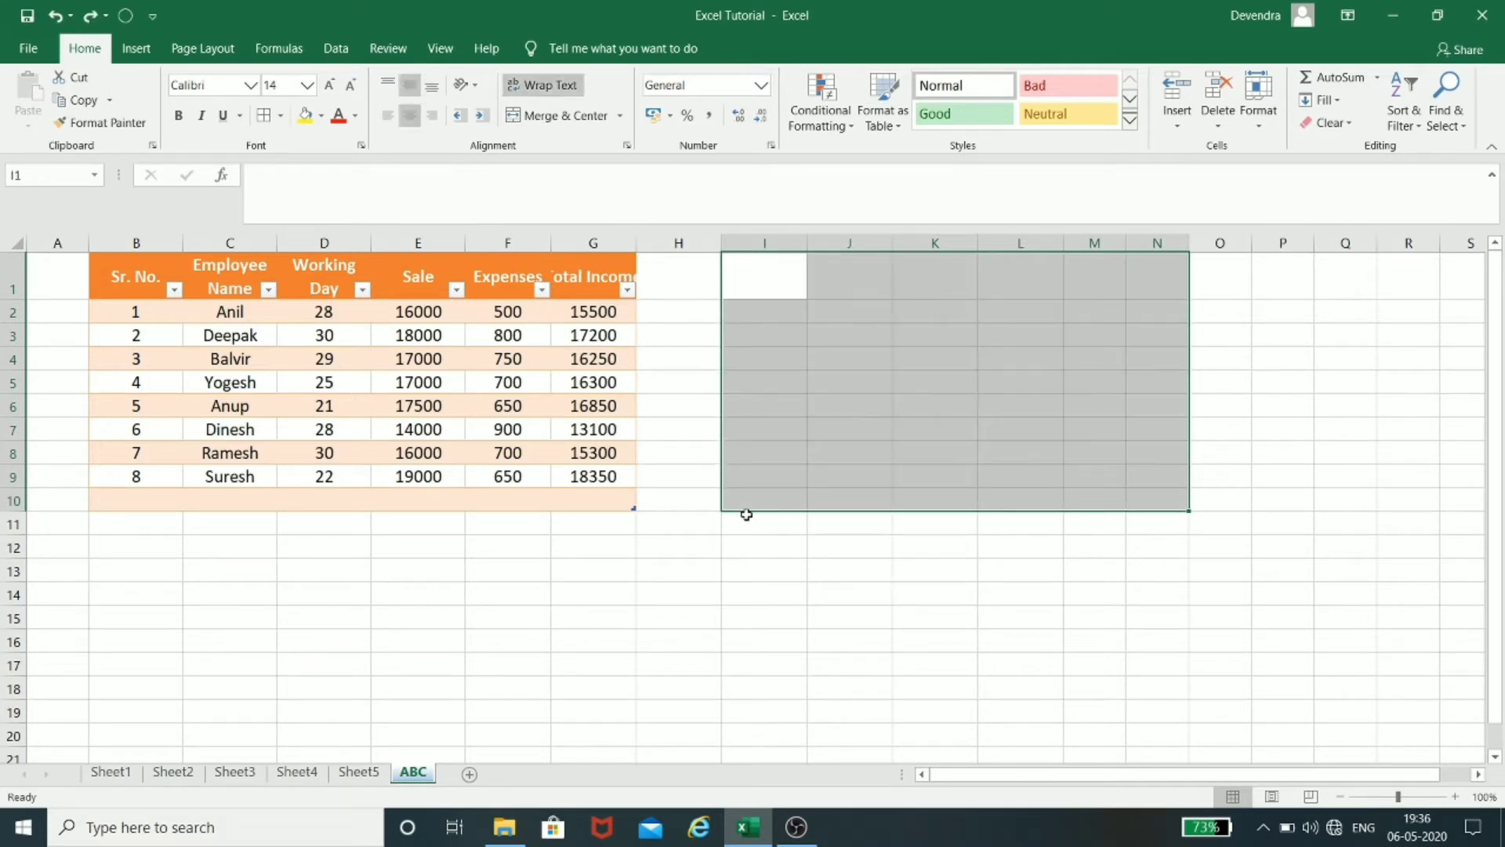
click(724, 550)
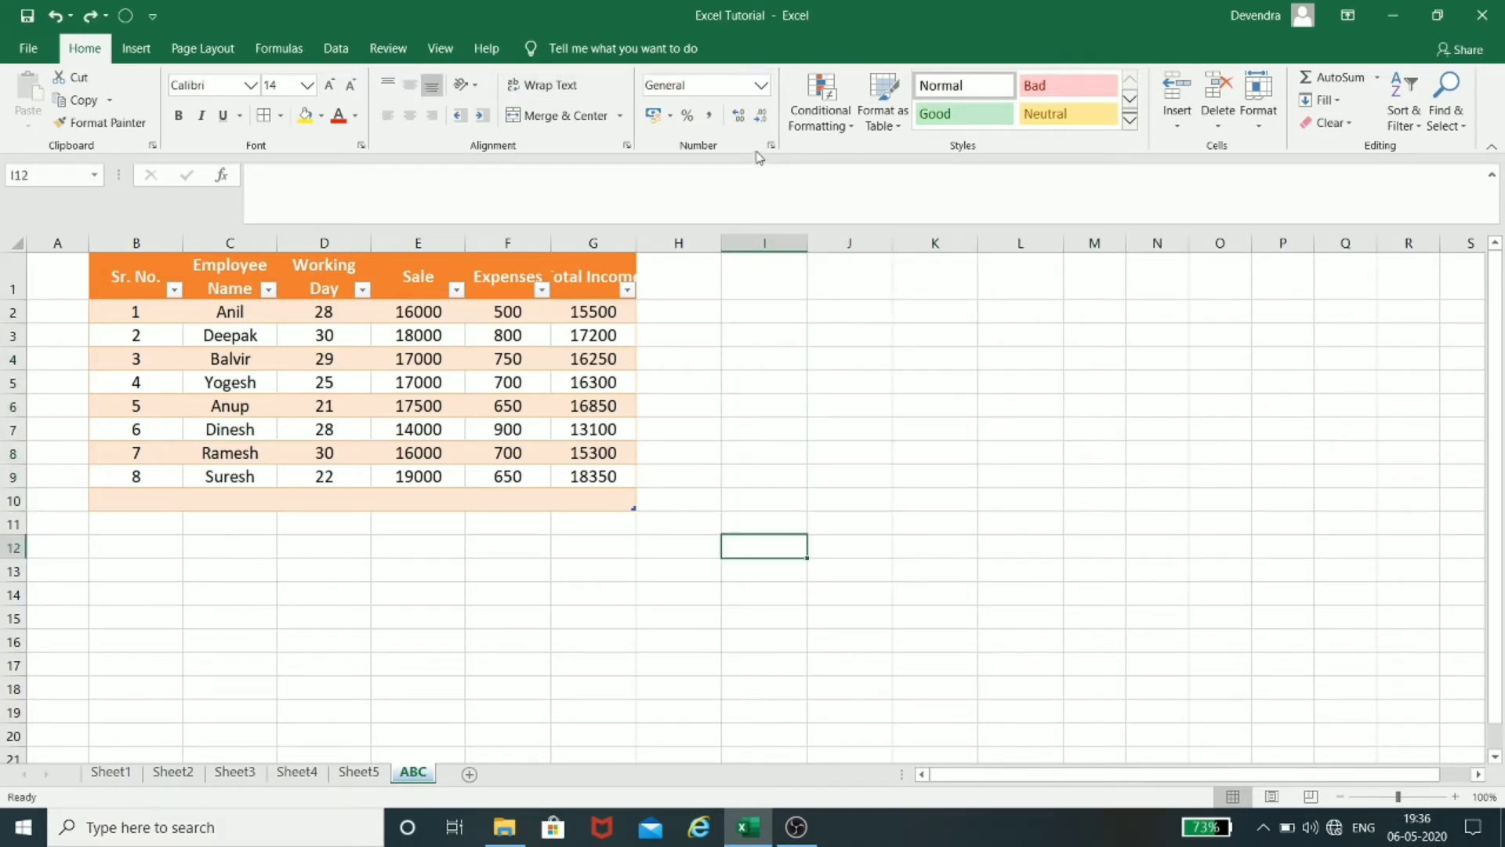
Step: Format the range I1:O10 as a table using the light style with a solid green header, without marking existing headers
click(899, 126)
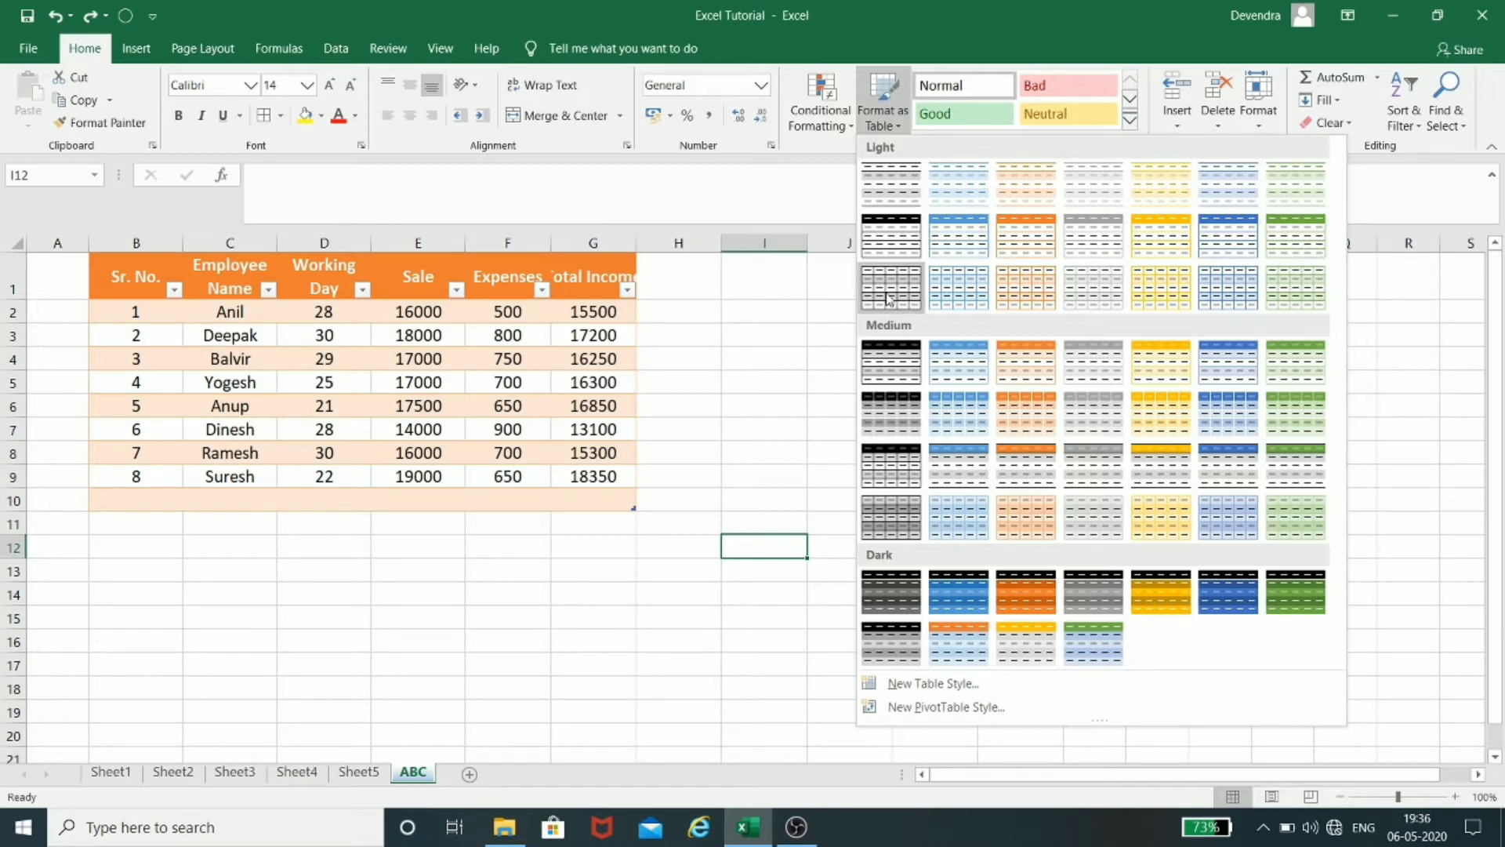
click(1303, 243)
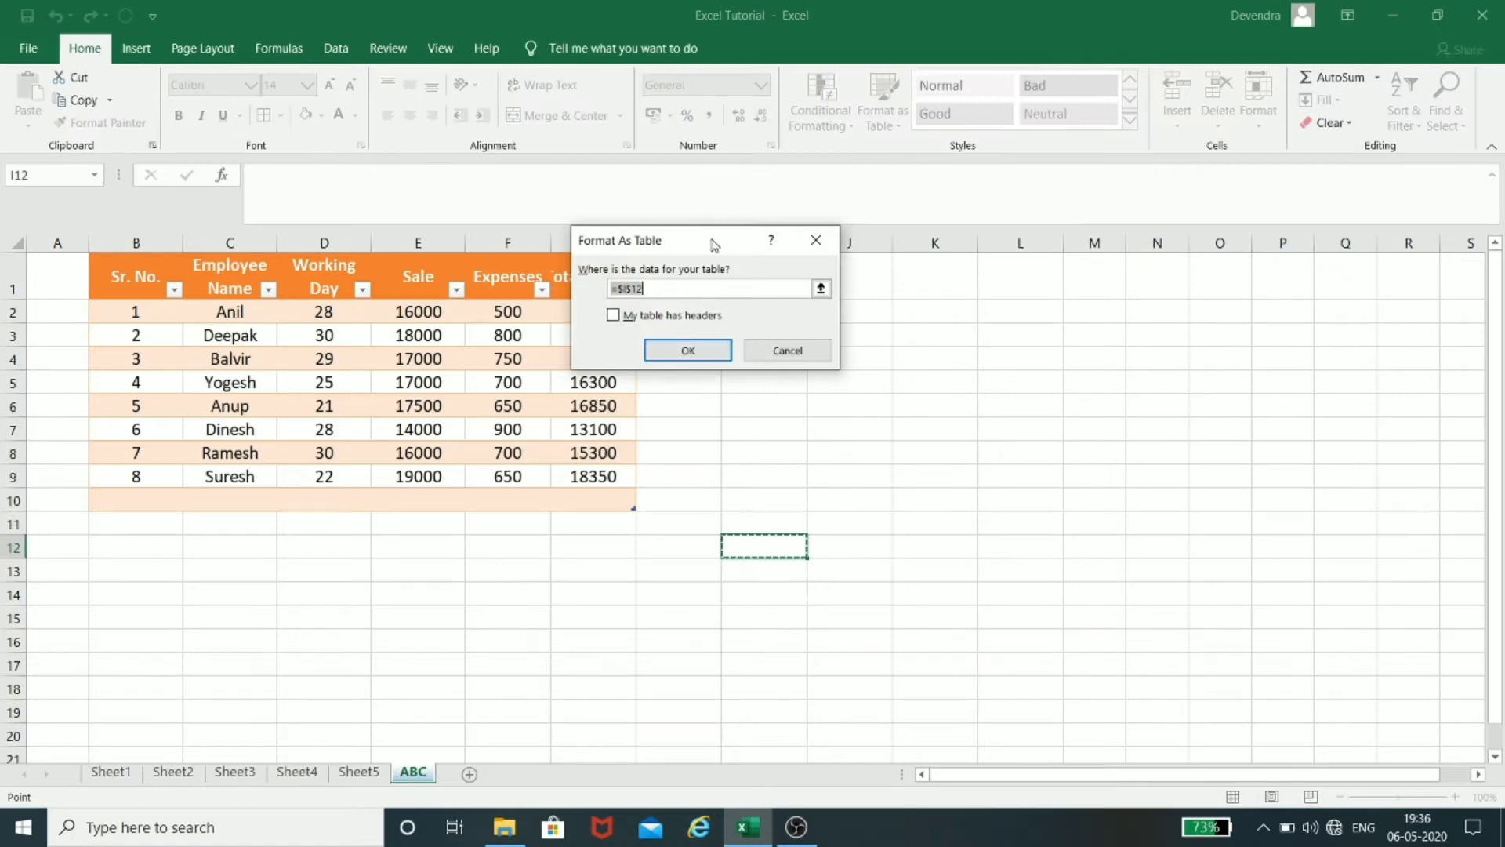
drag(715, 245, 1011, 344)
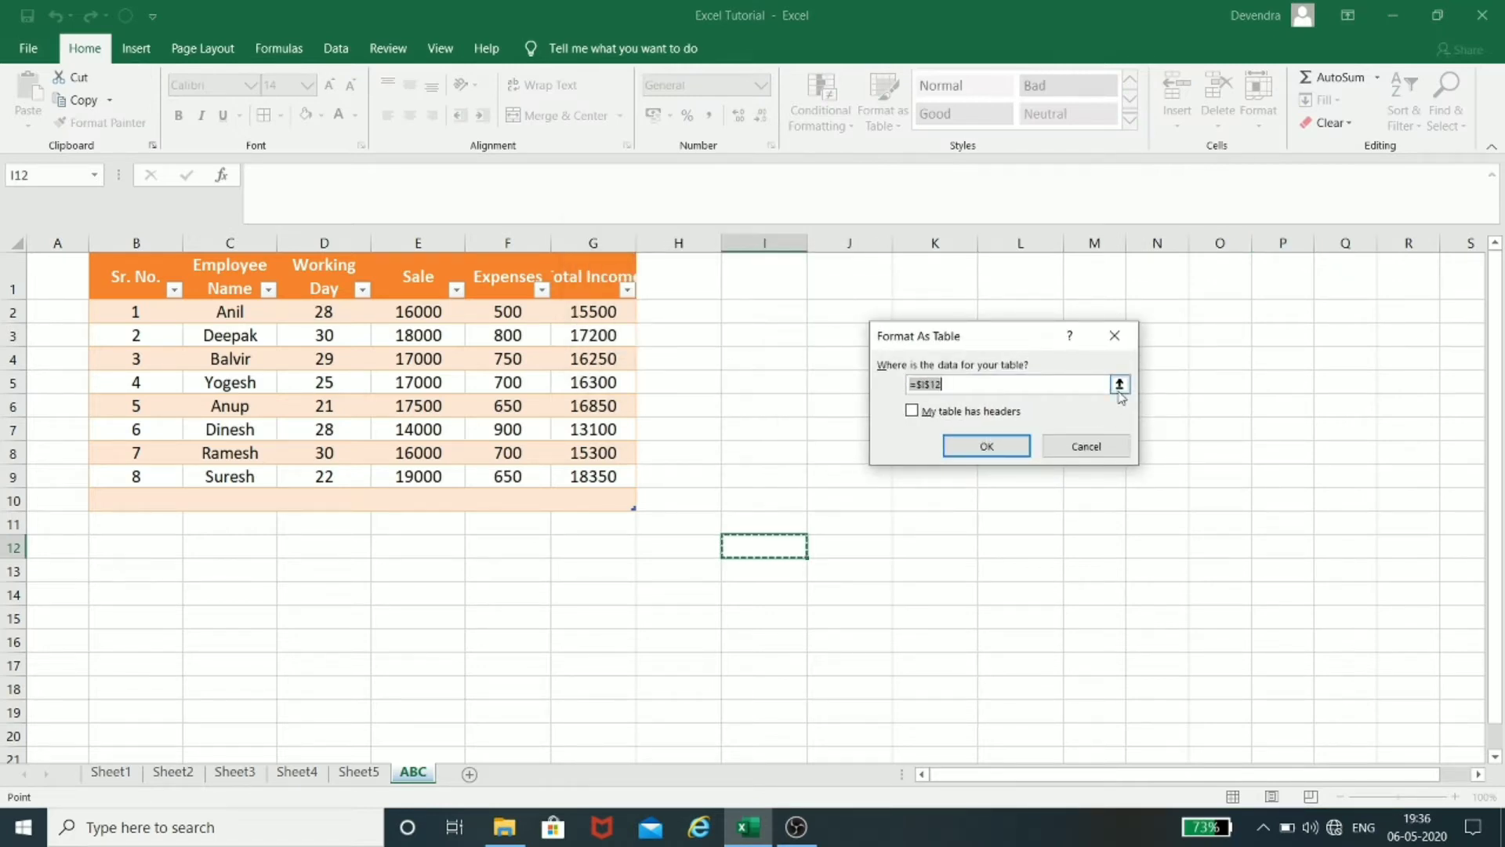
click(1119, 384)
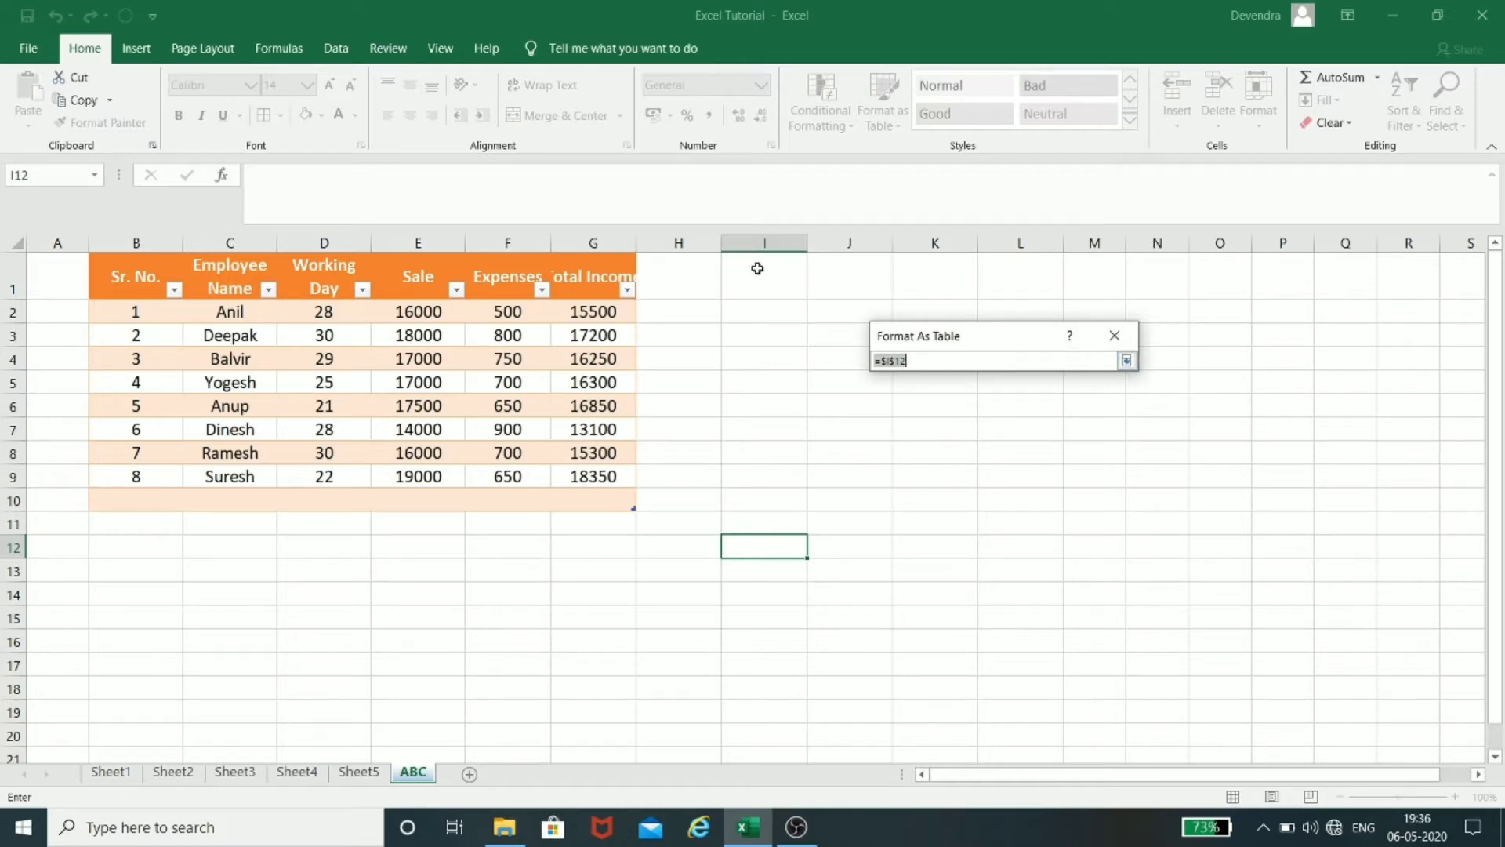
drag(776, 280, 1199, 504)
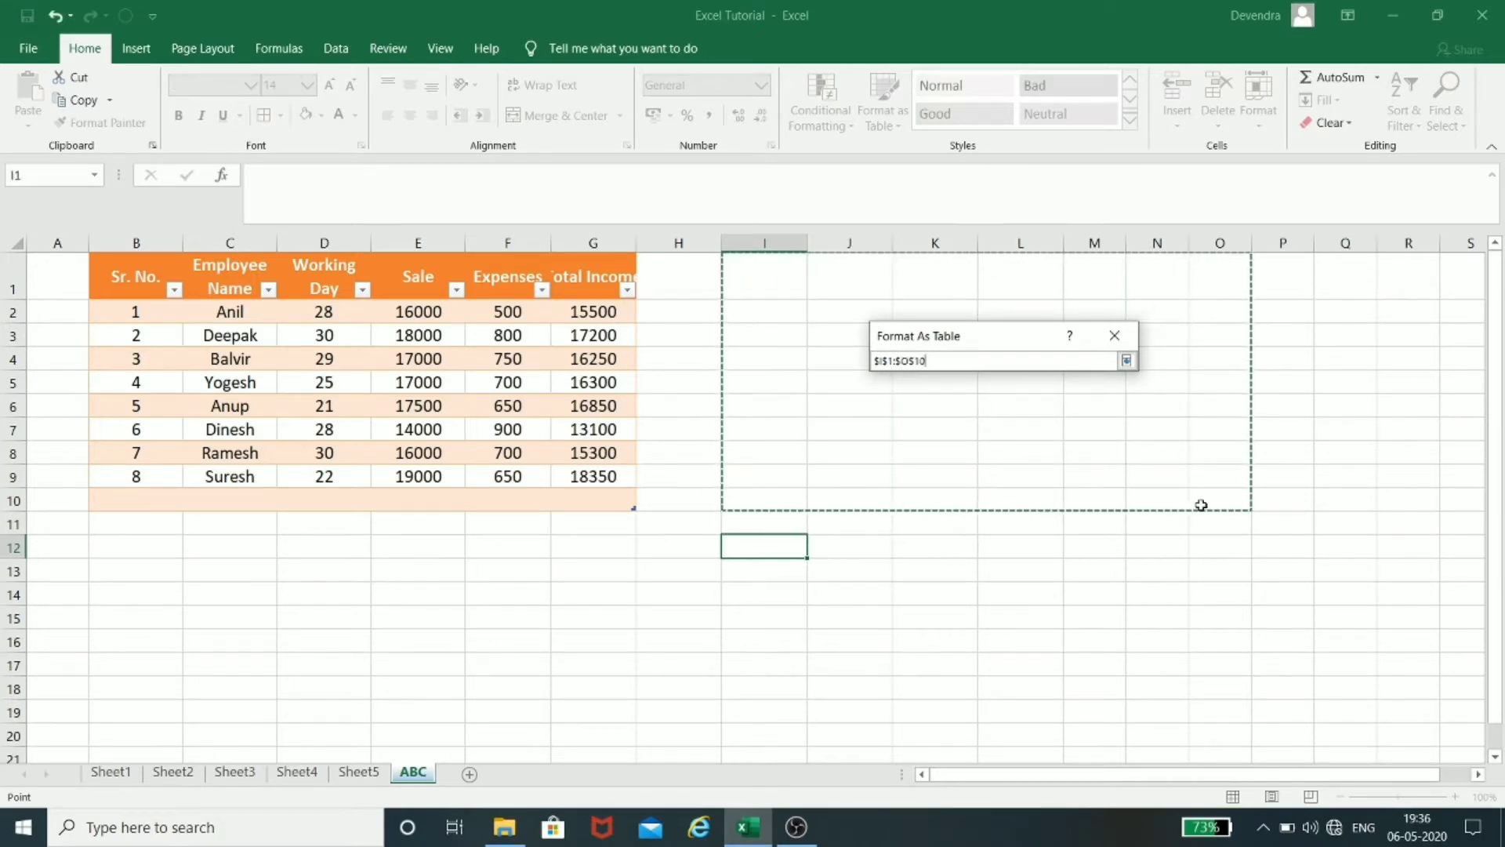
click(1125, 361)
click(1008, 445)
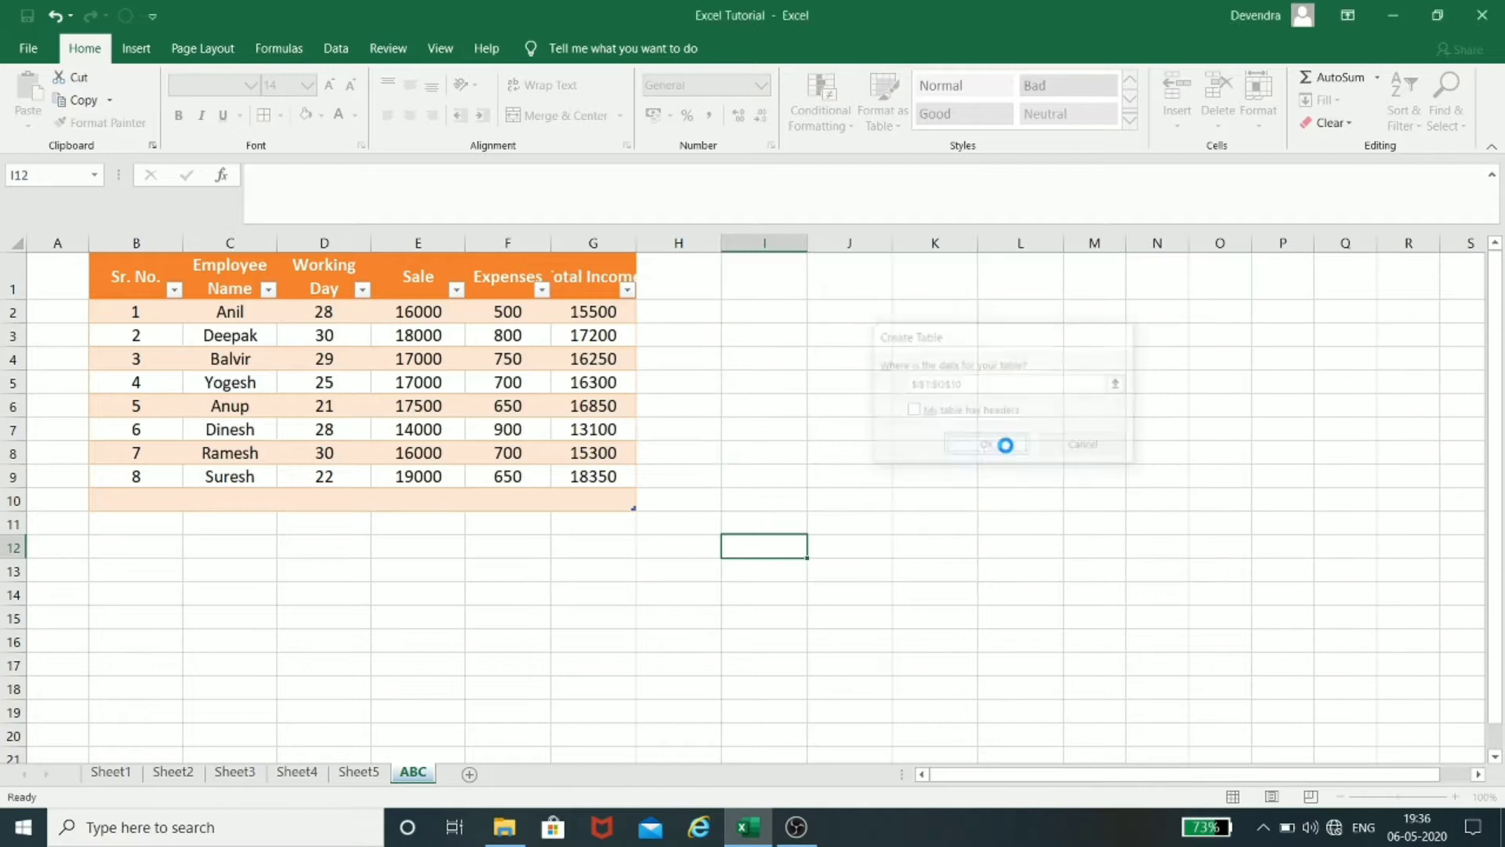
click(1020, 591)
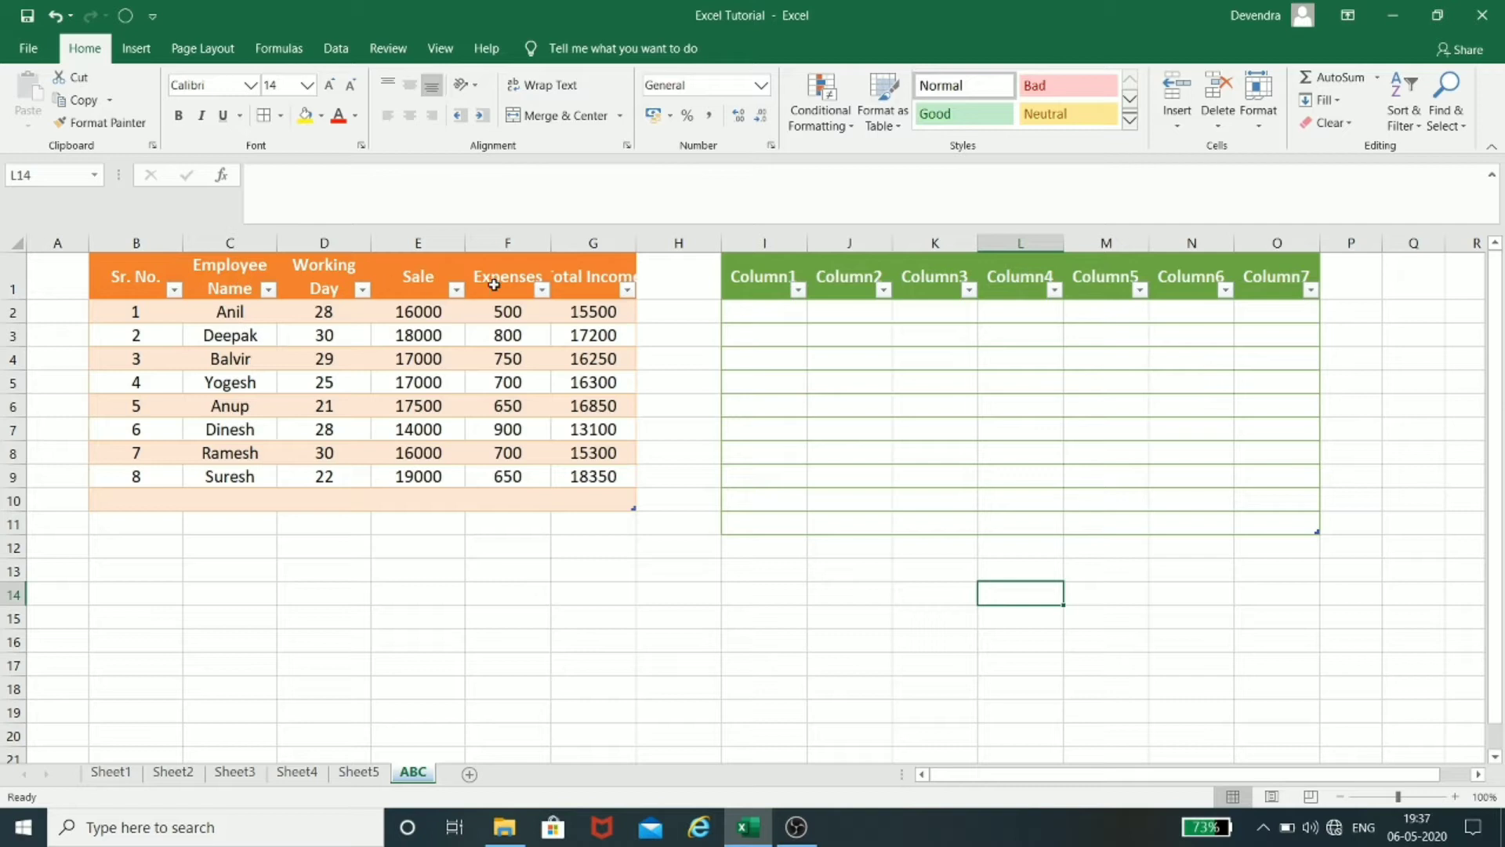
Step: Turn on text wrapping for the Total Income header in cell G1
click(602, 284)
click(542, 48)
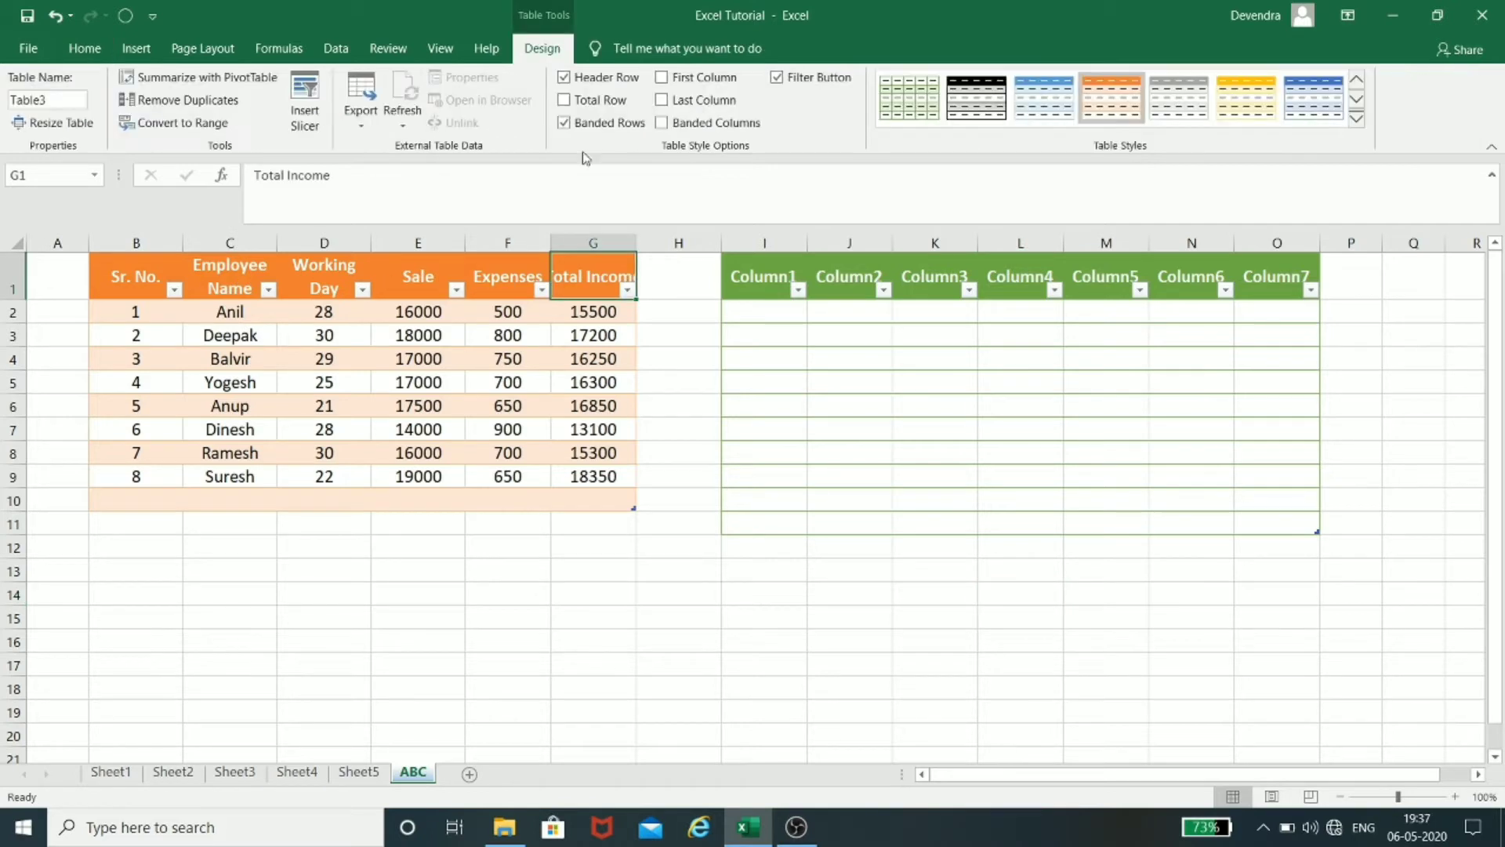
click(102, 50)
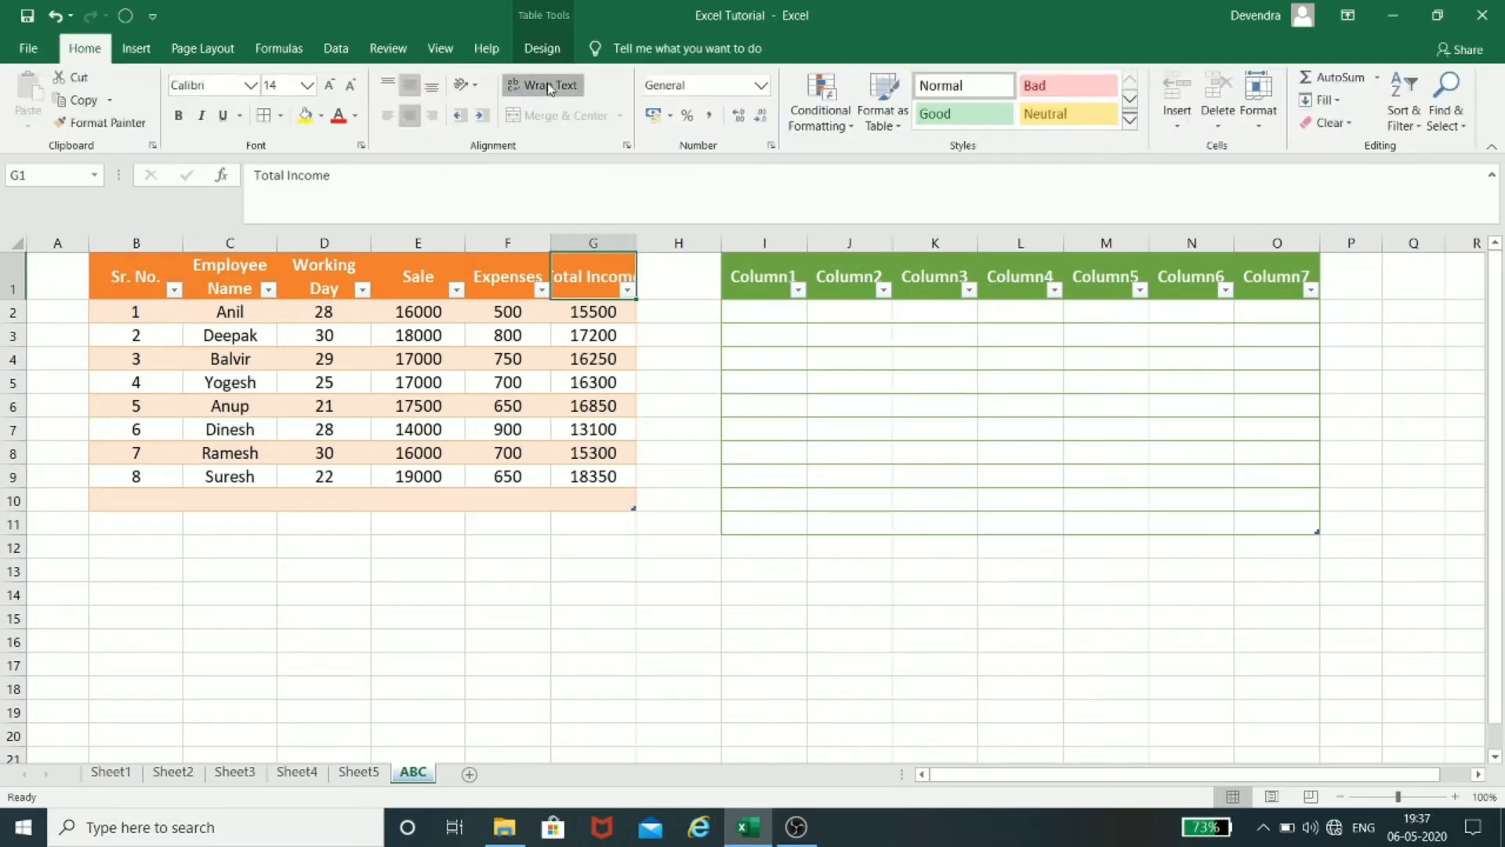
click(542, 85)
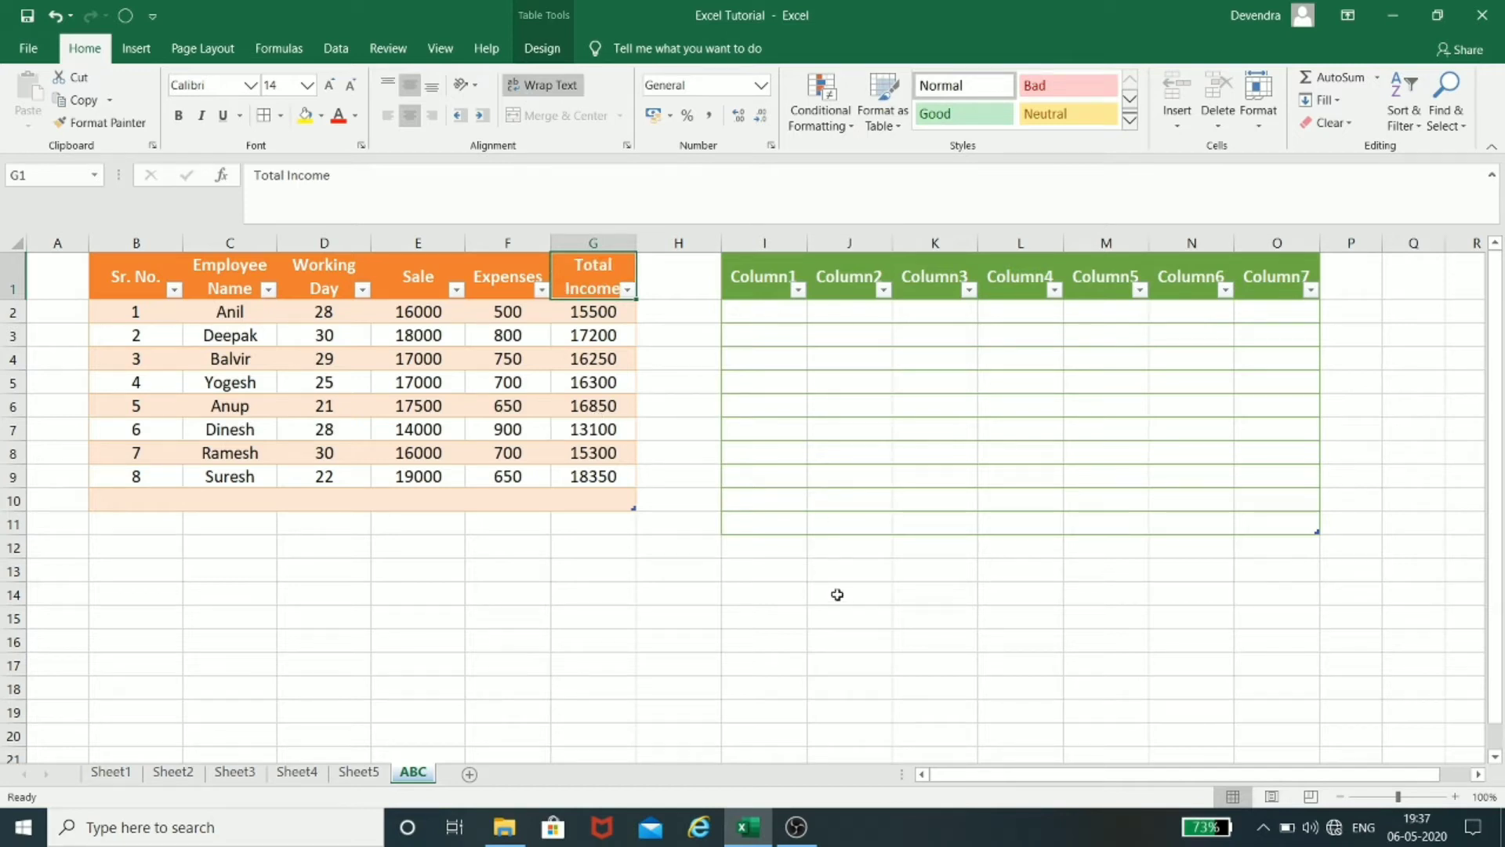
click(852, 634)
click(736, 594)
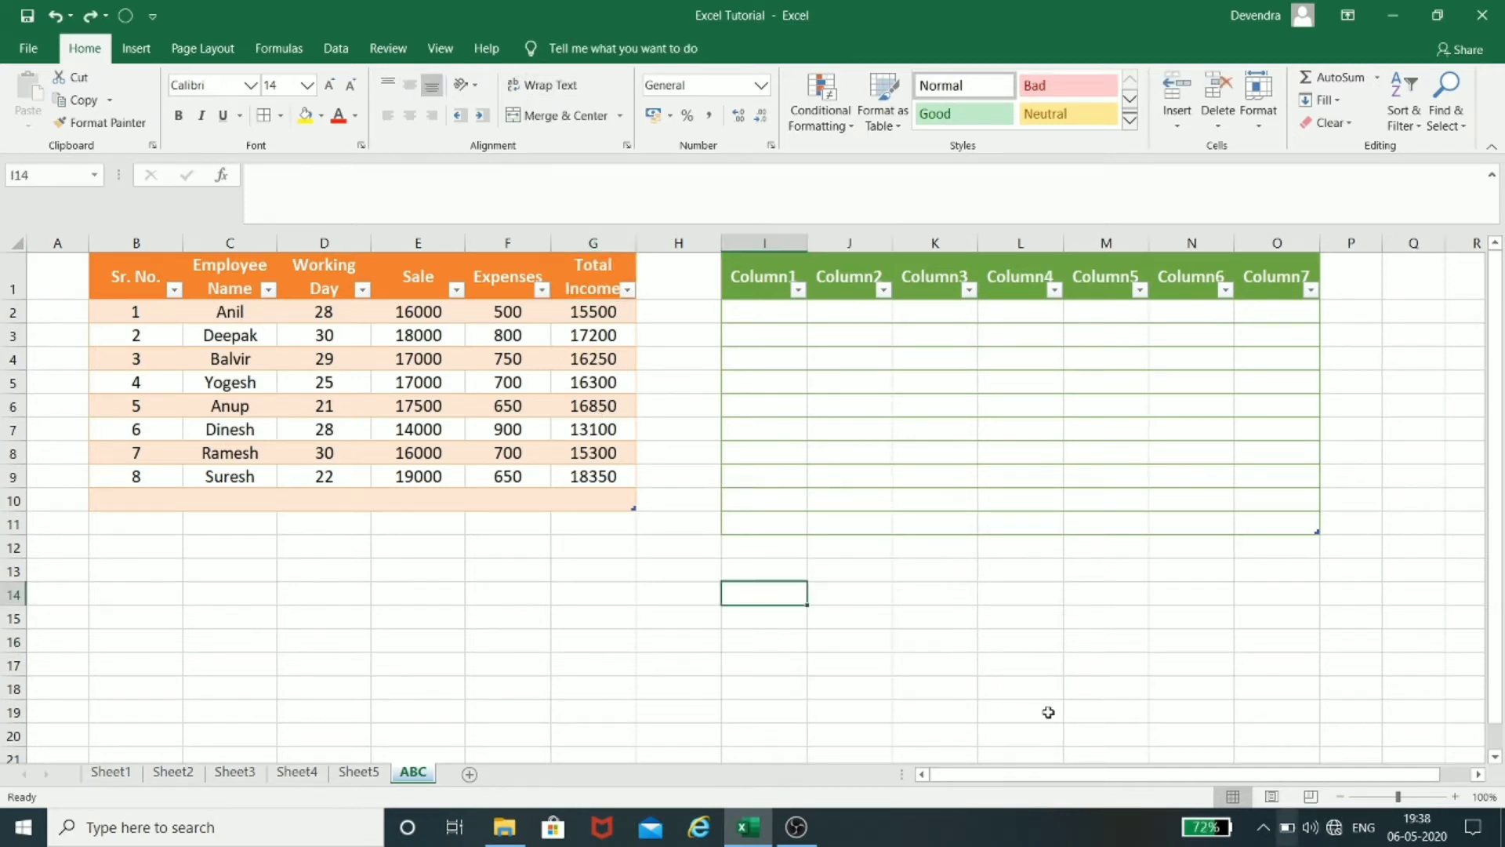
Step: Clear all contents and formatting from the green table in I1:O11
drag(767, 270, 1309, 533)
click(1326, 123)
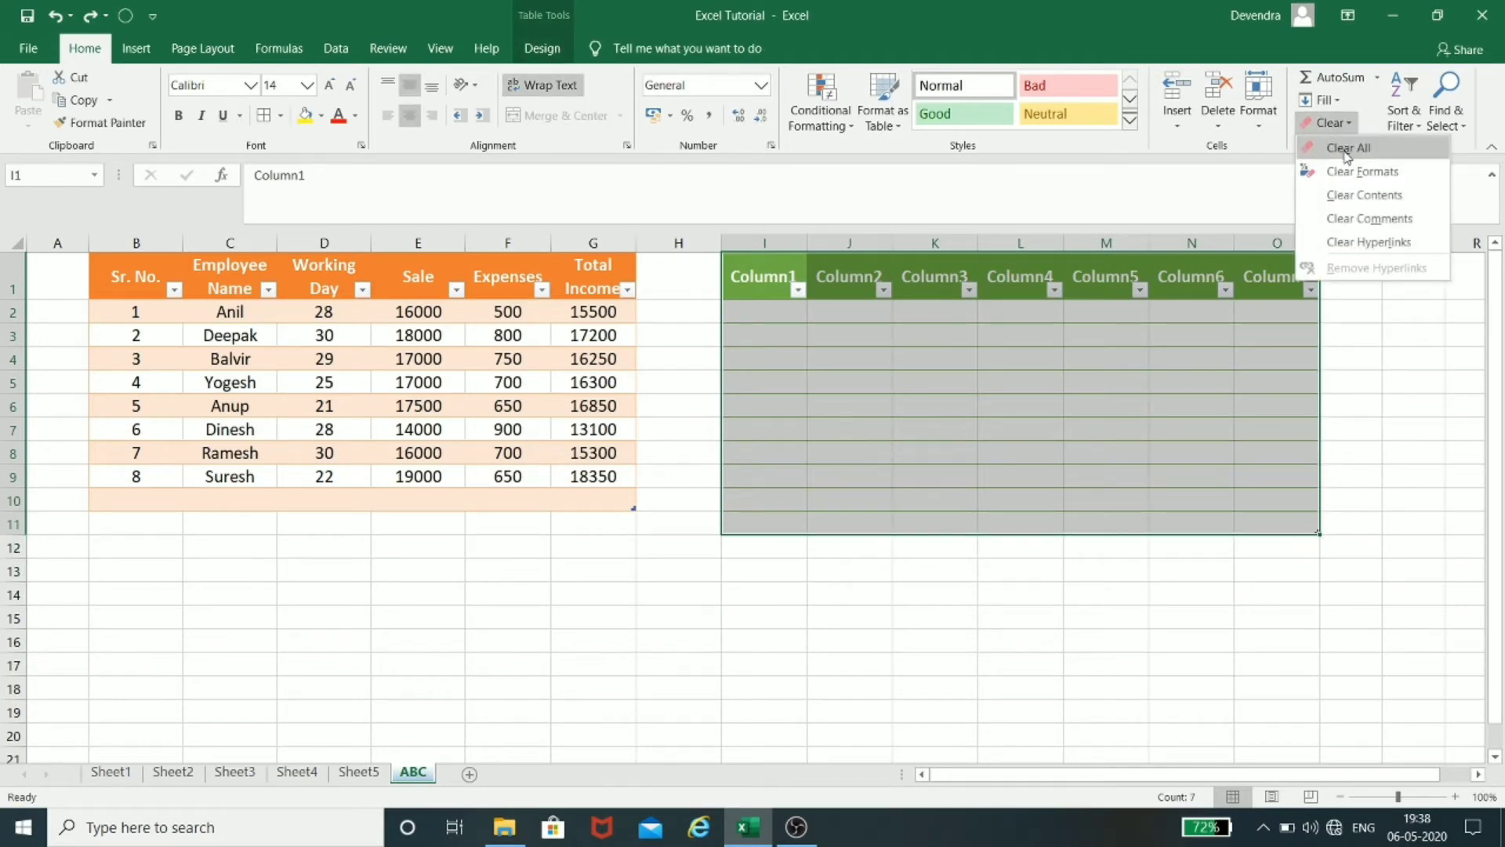
click(1347, 147)
drag(1047, 618, 1046, 596)
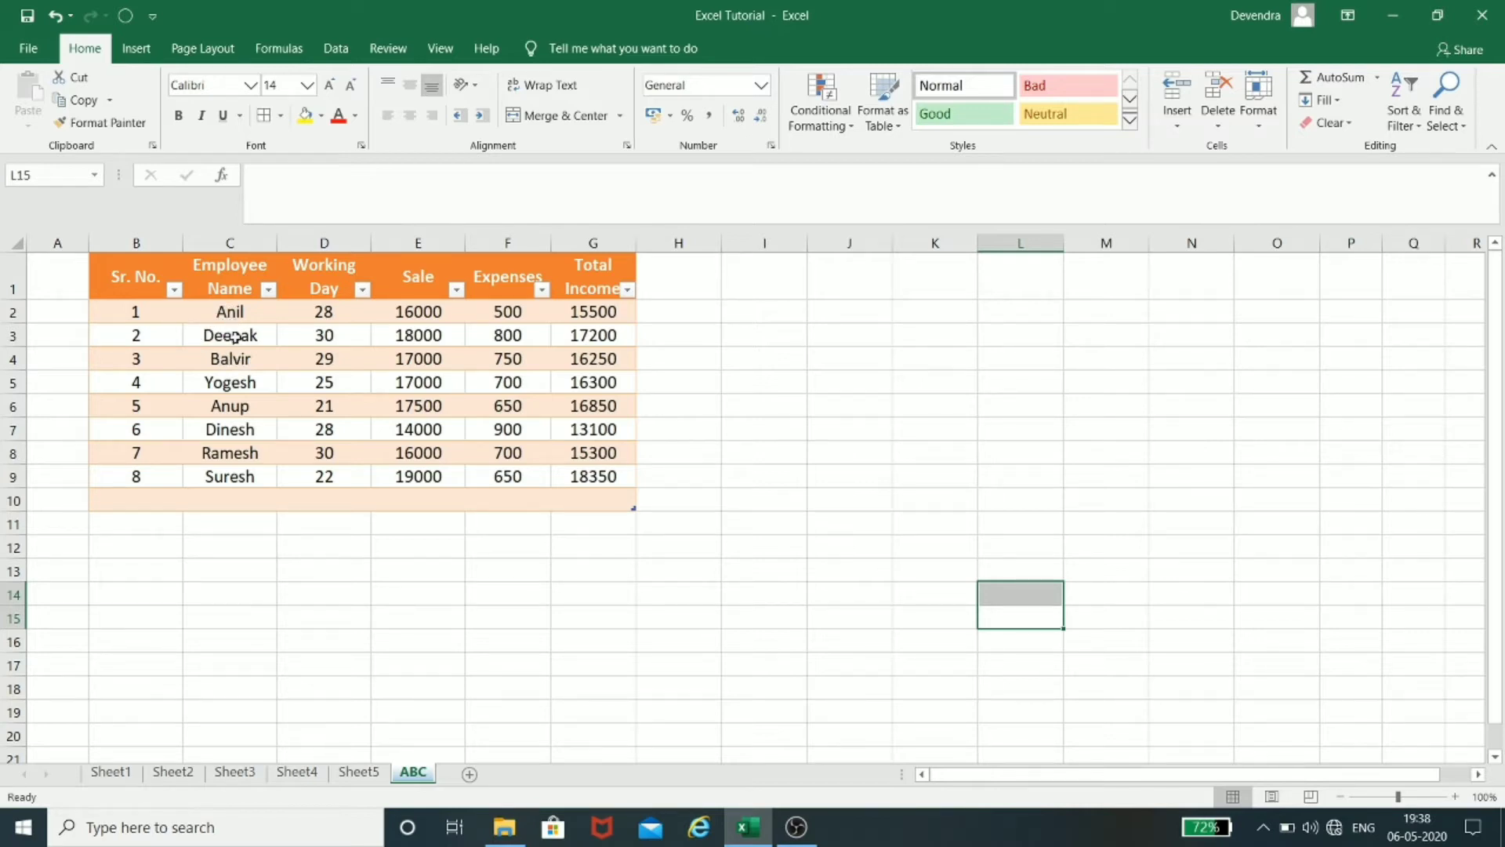
Step: Insert cells at C3 in the employee table, check the new row, and undo the insertion
click(234, 335)
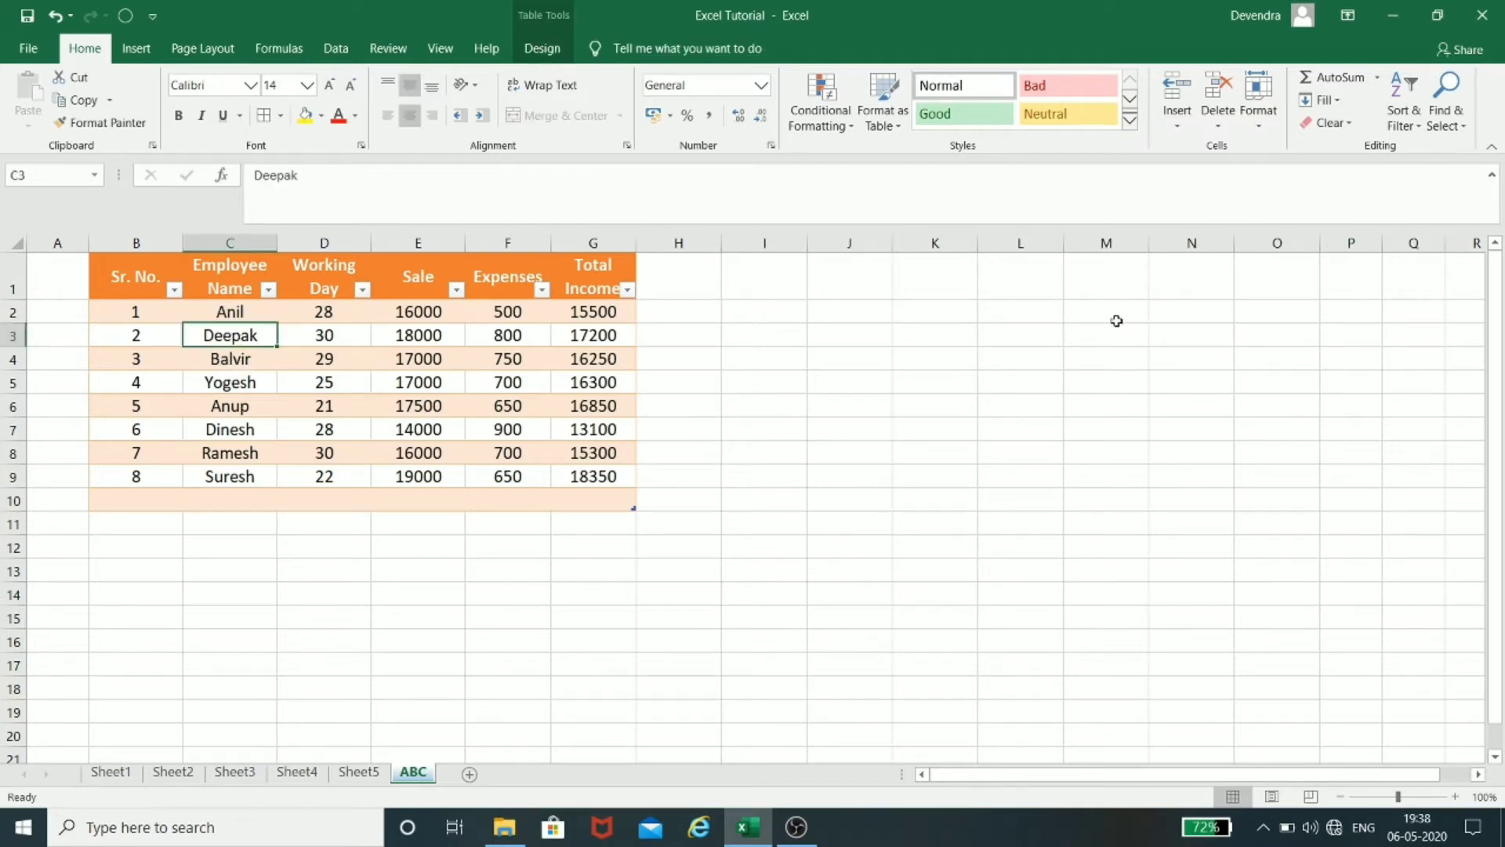
click(1190, 128)
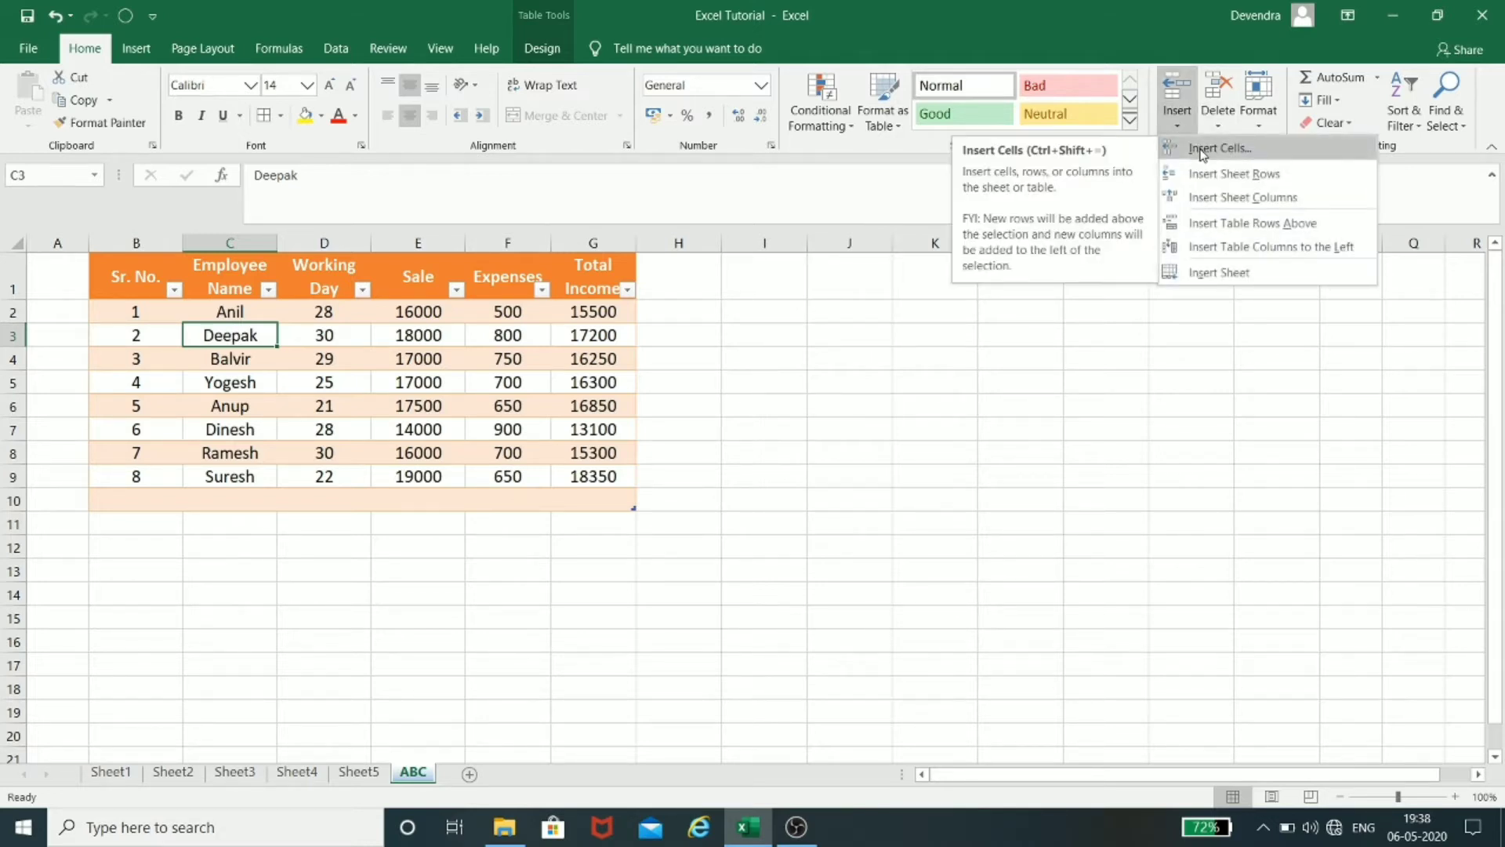
click(1202, 149)
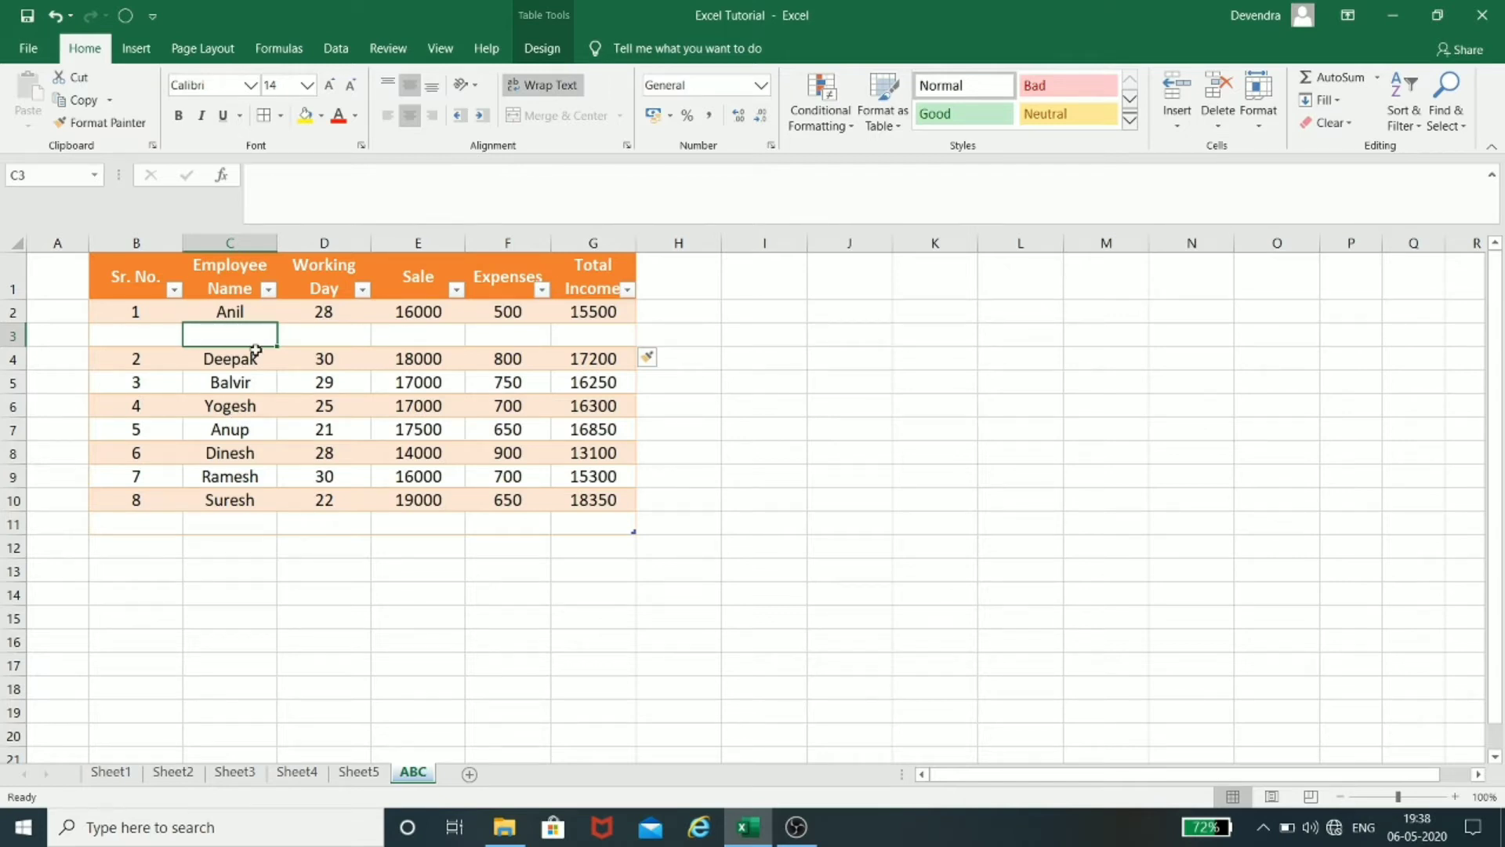
click(18, 337)
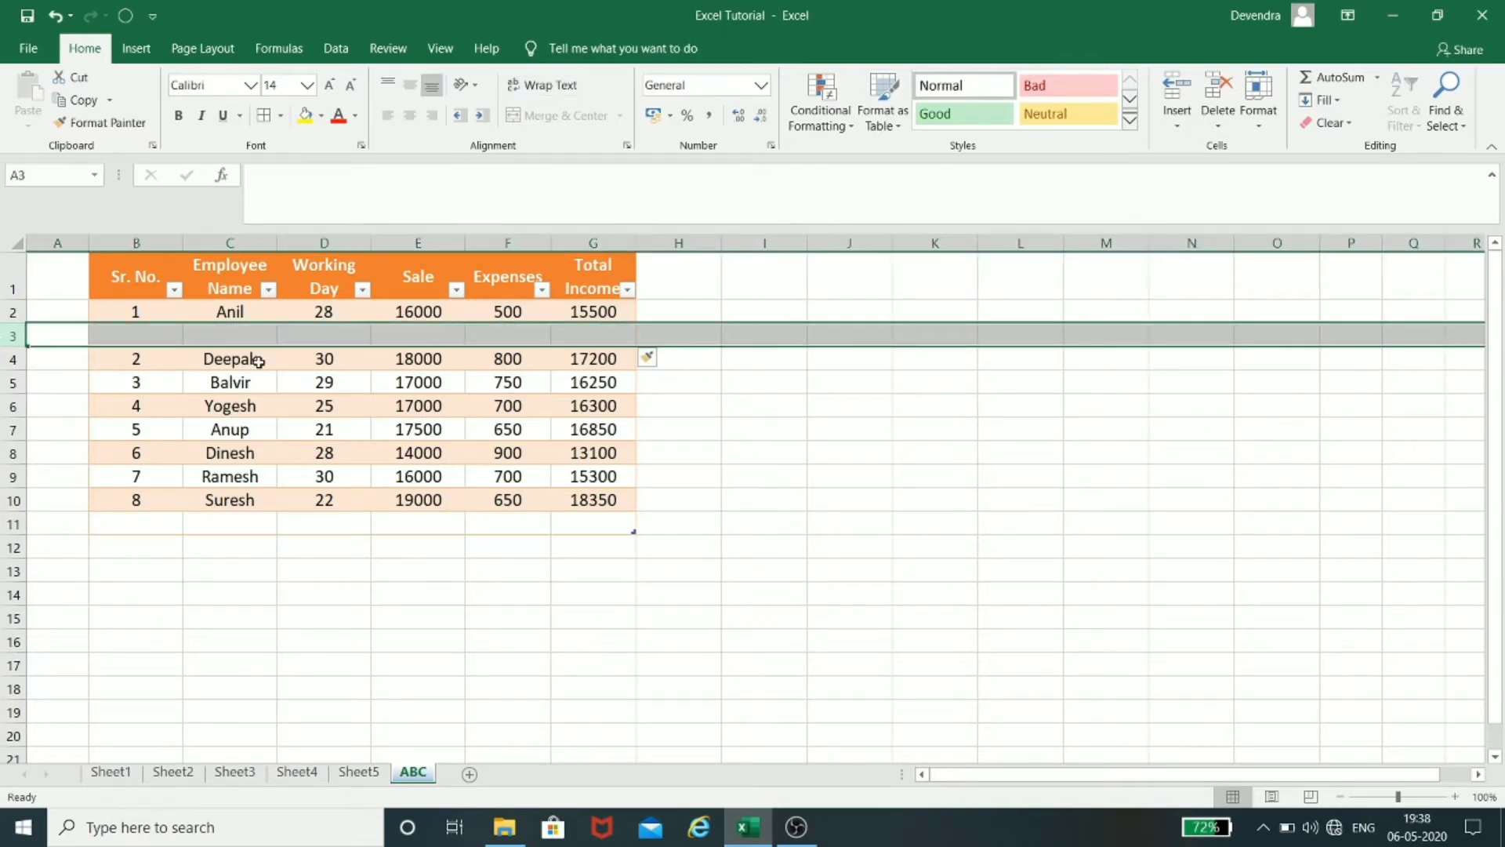
click(410, 337)
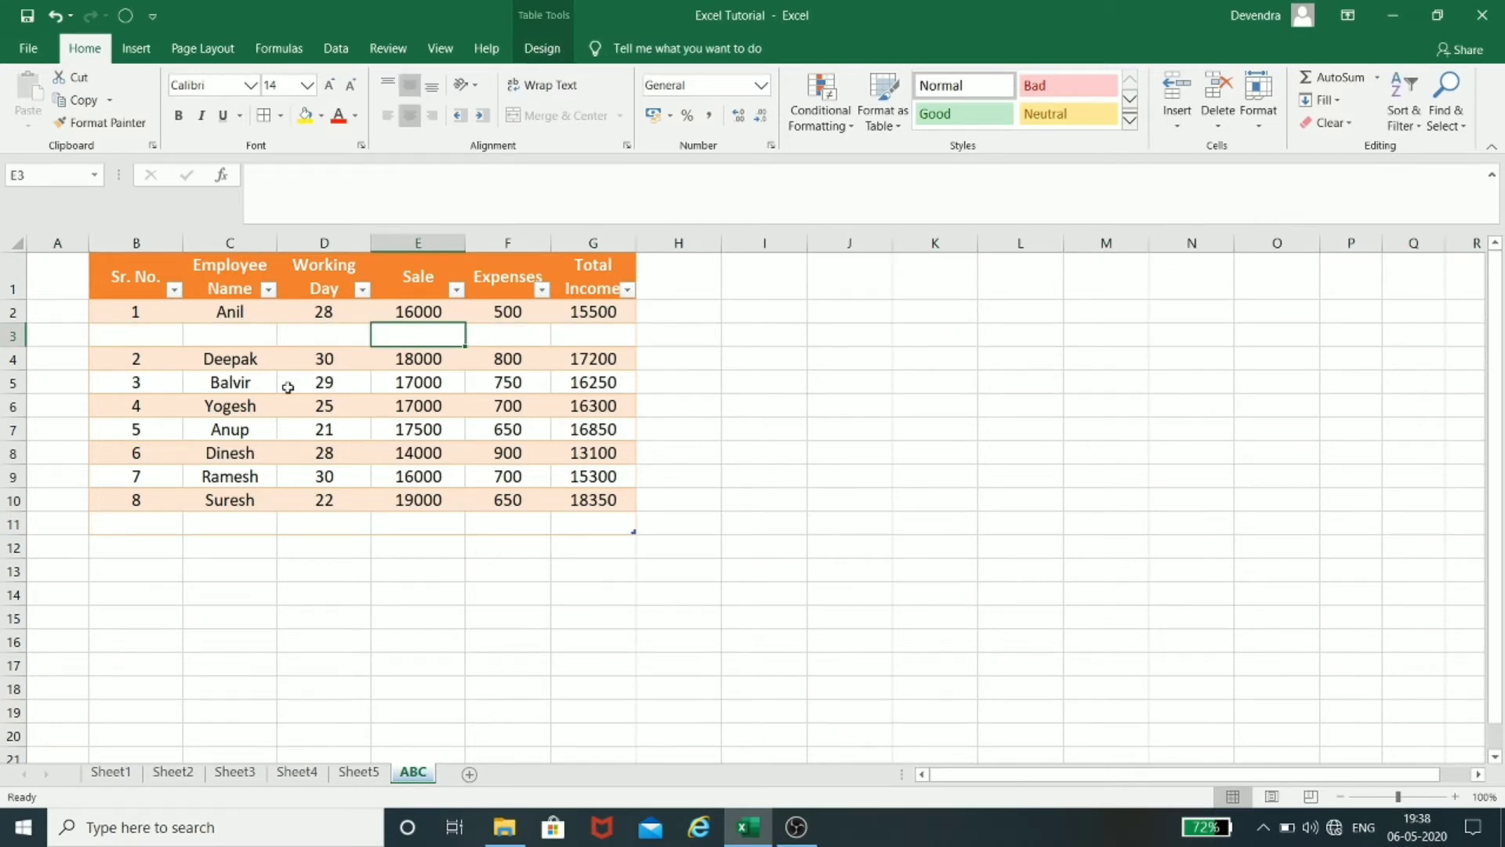
key(ctrl+z)
Step: Insert a sheet row above cell C3 and undo the insertion
click(1179, 112)
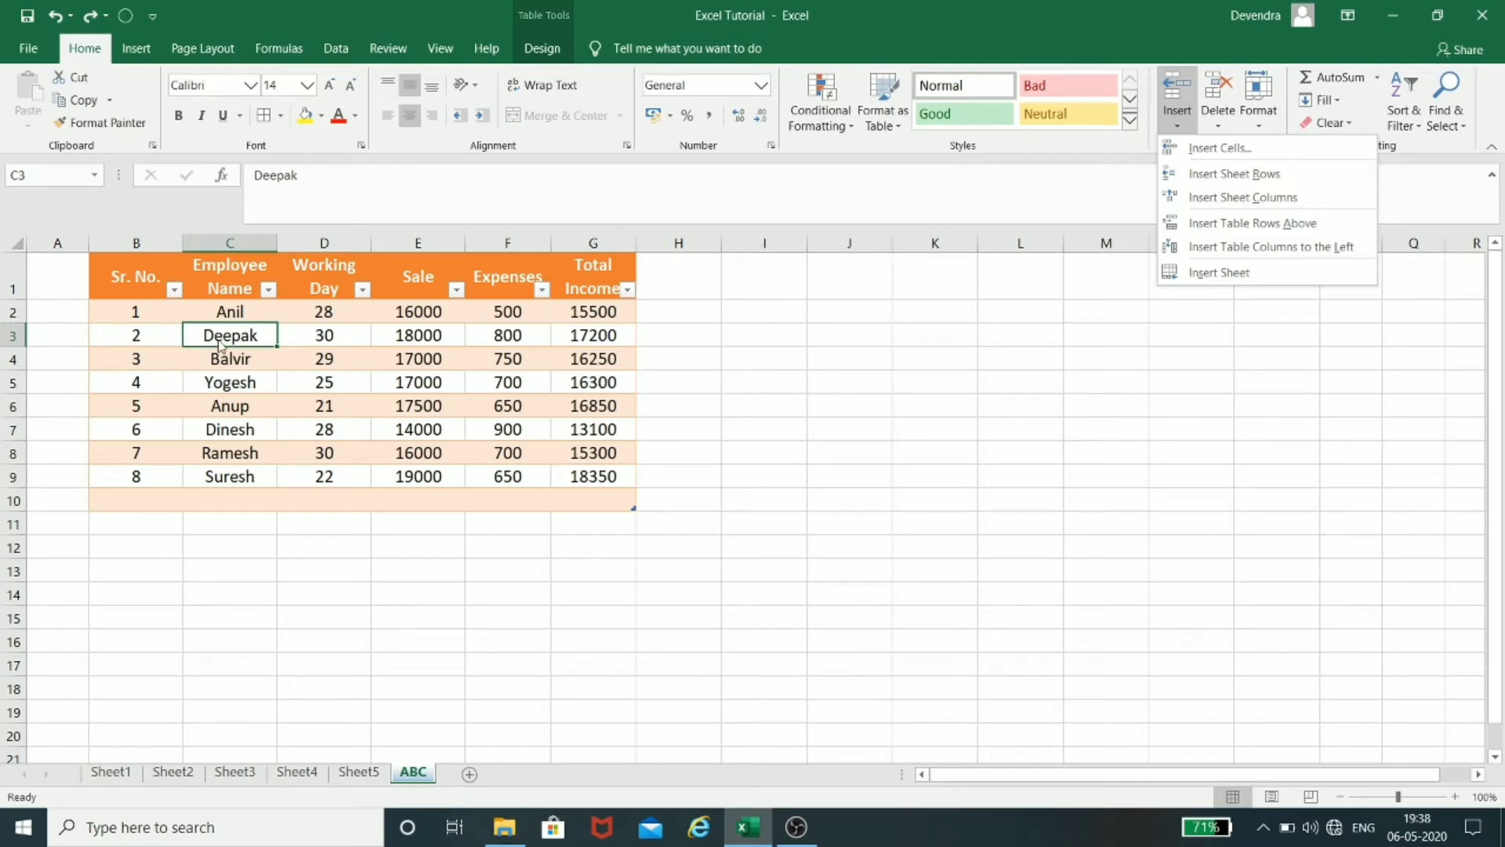
click(1235, 174)
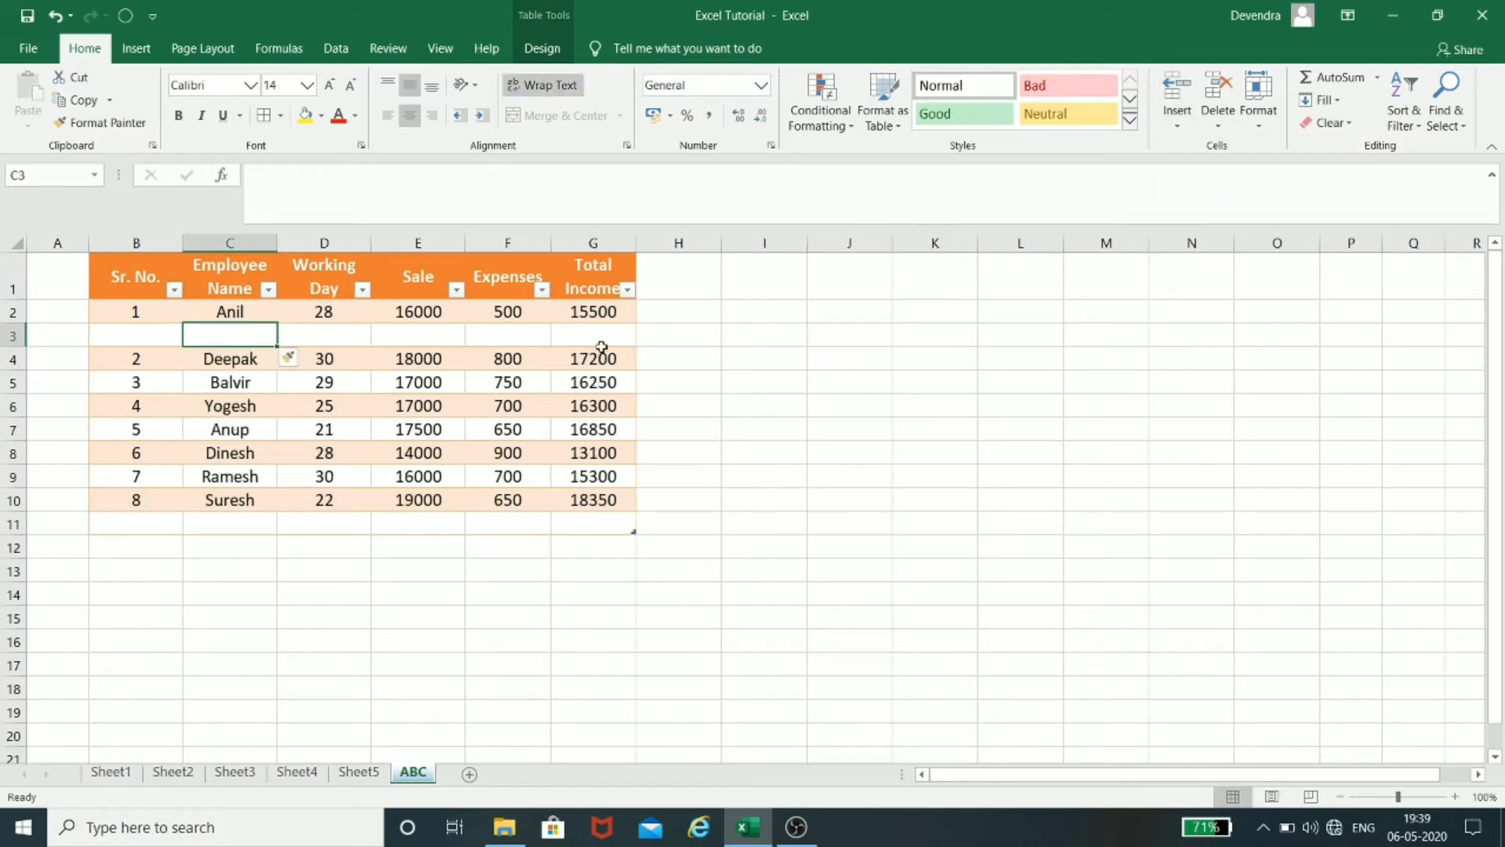
key(ctrl+z)
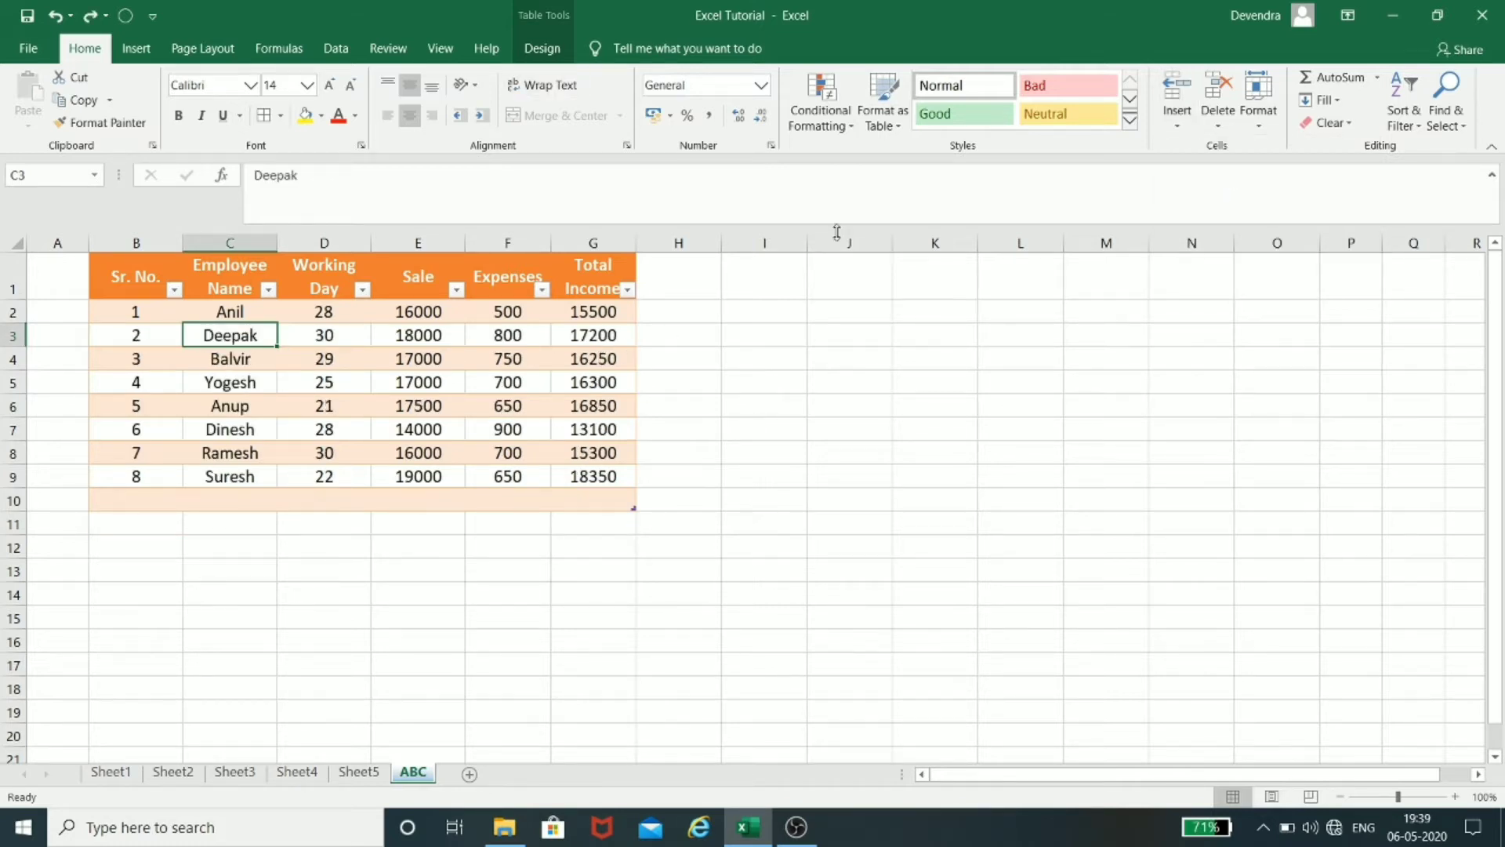
Step: Insert a sheet column before the Employee Name column from cell C5, and undo the insertion
click(1180, 127)
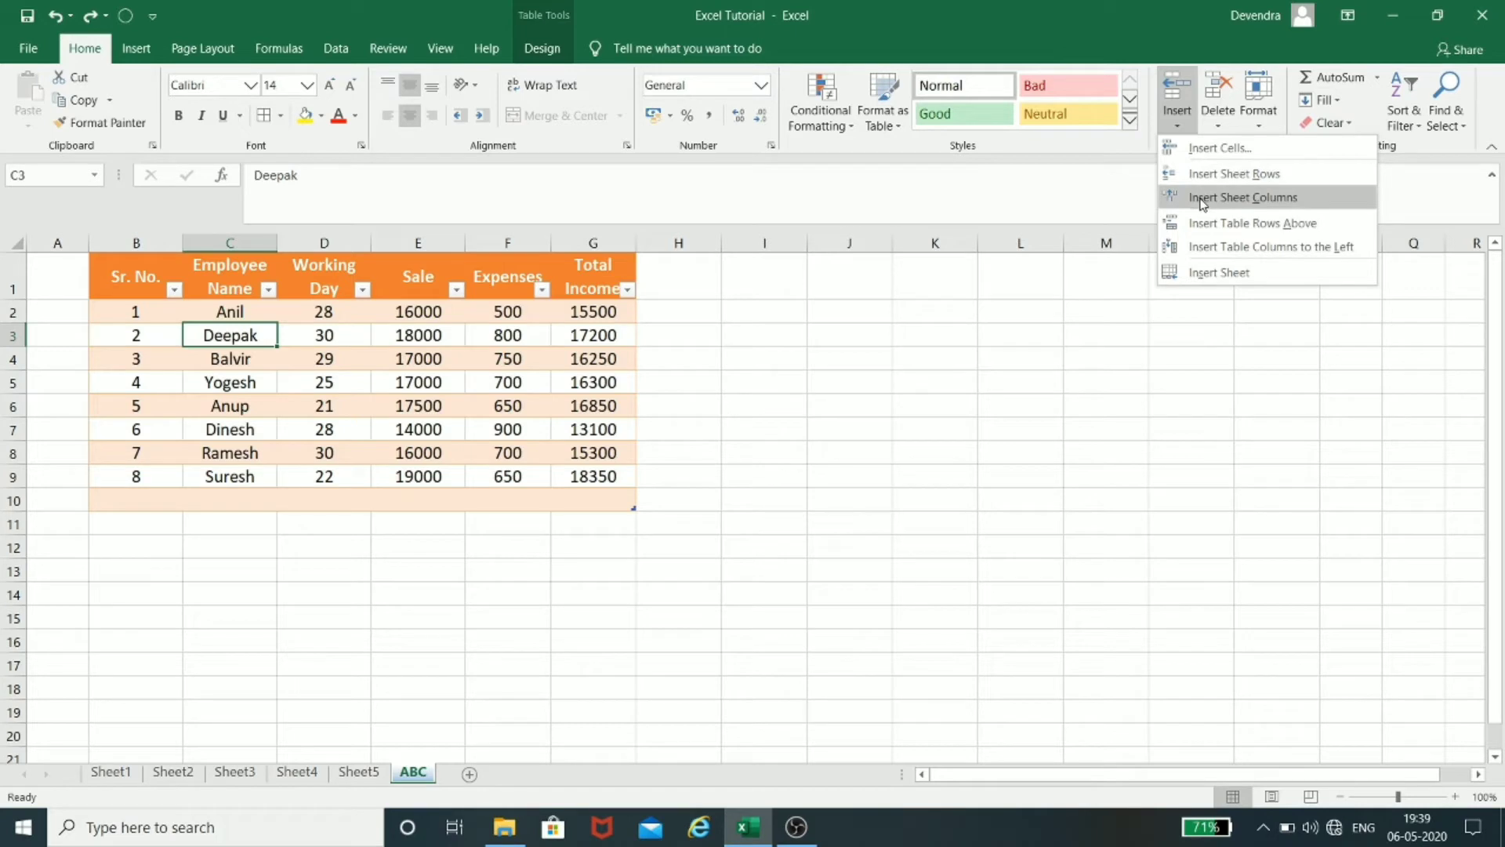
click(239, 249)
click(231, 244)
click(236, 390)
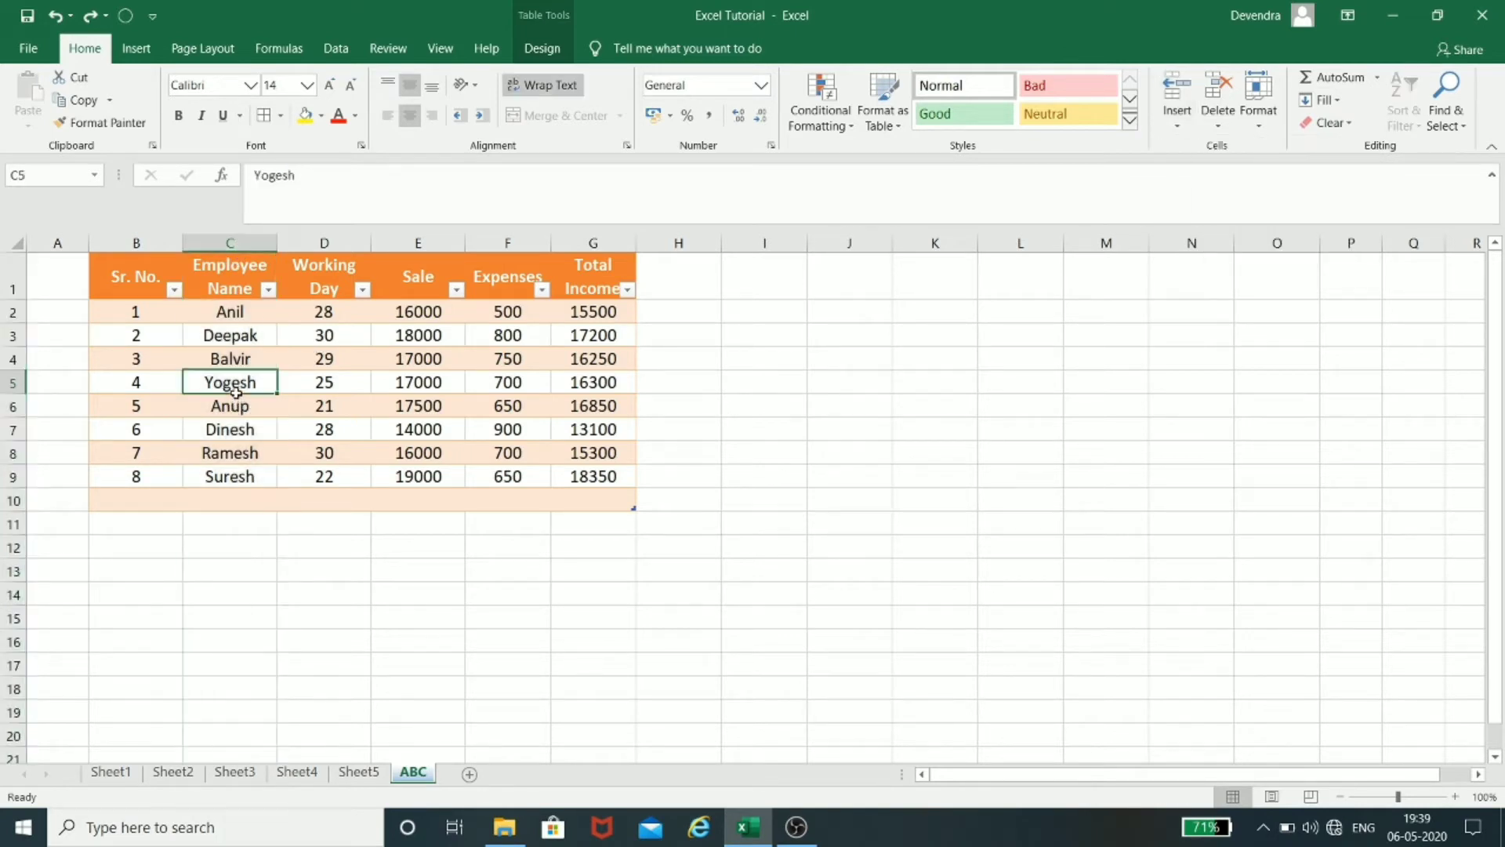
click(252, 257)
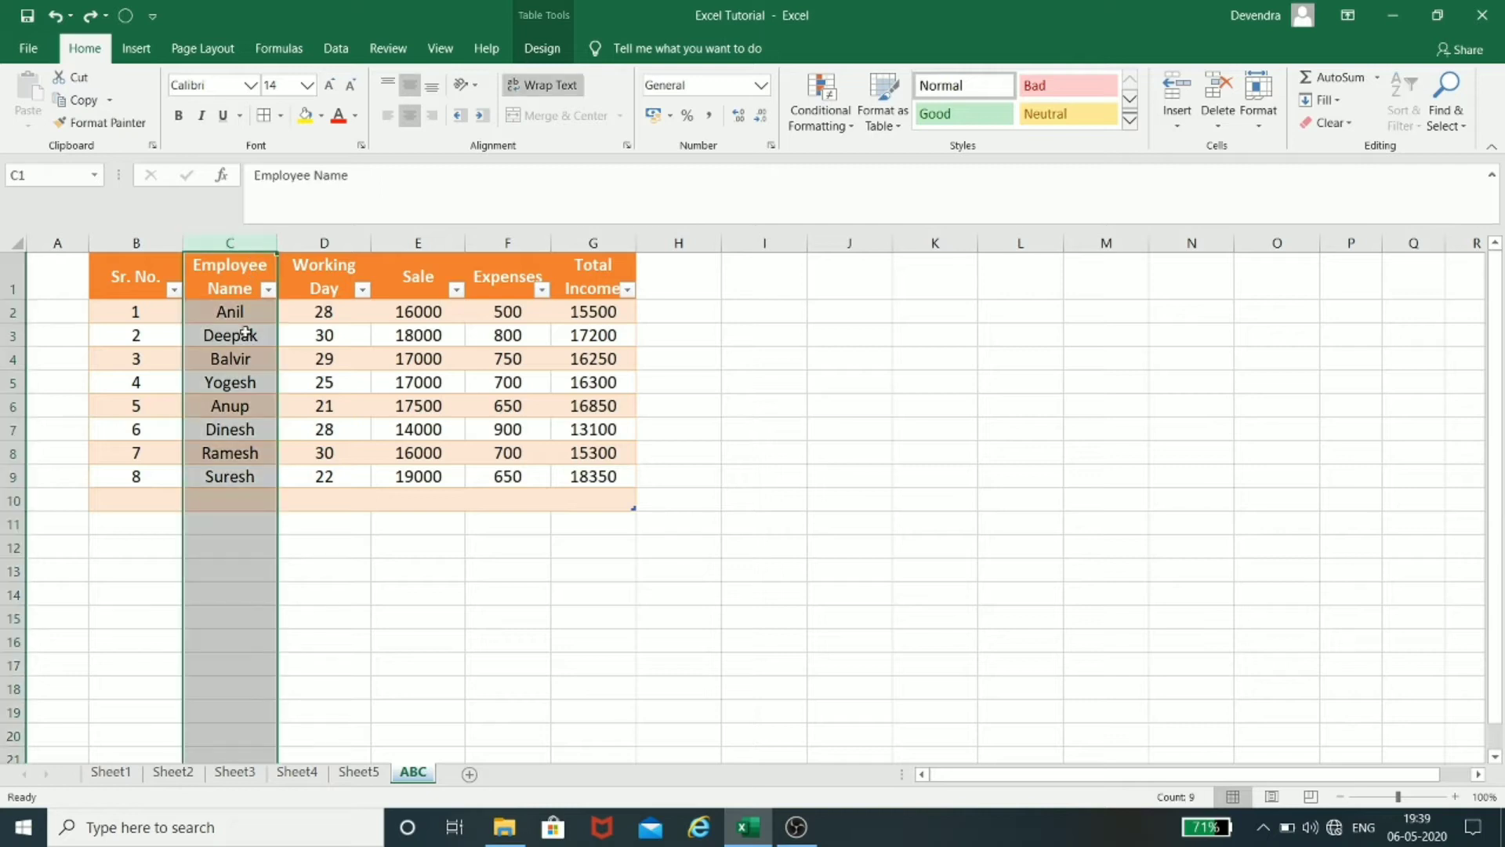
click(239, 378)
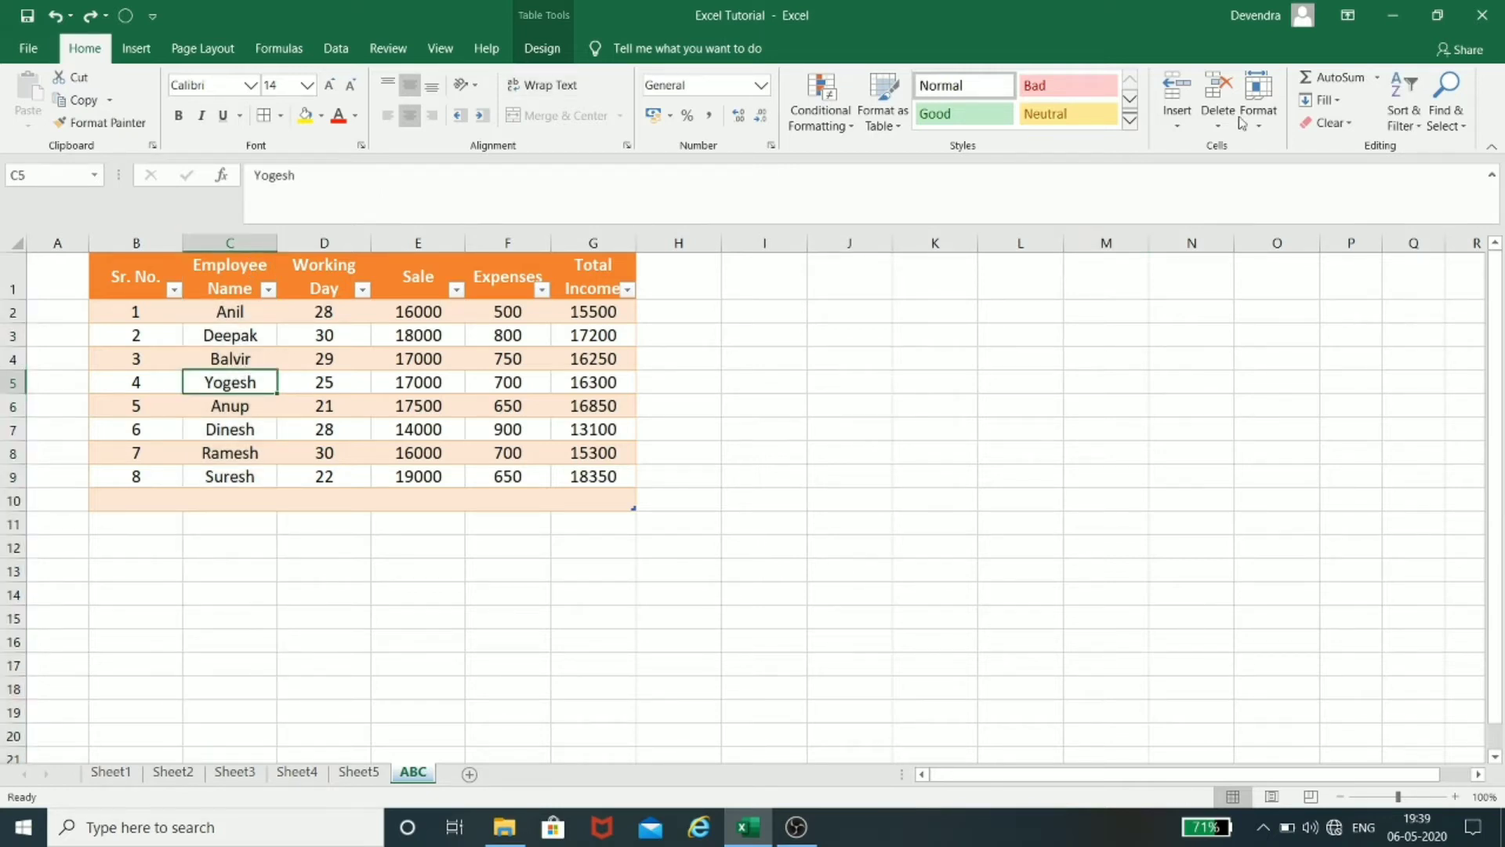
click(1178, 126)
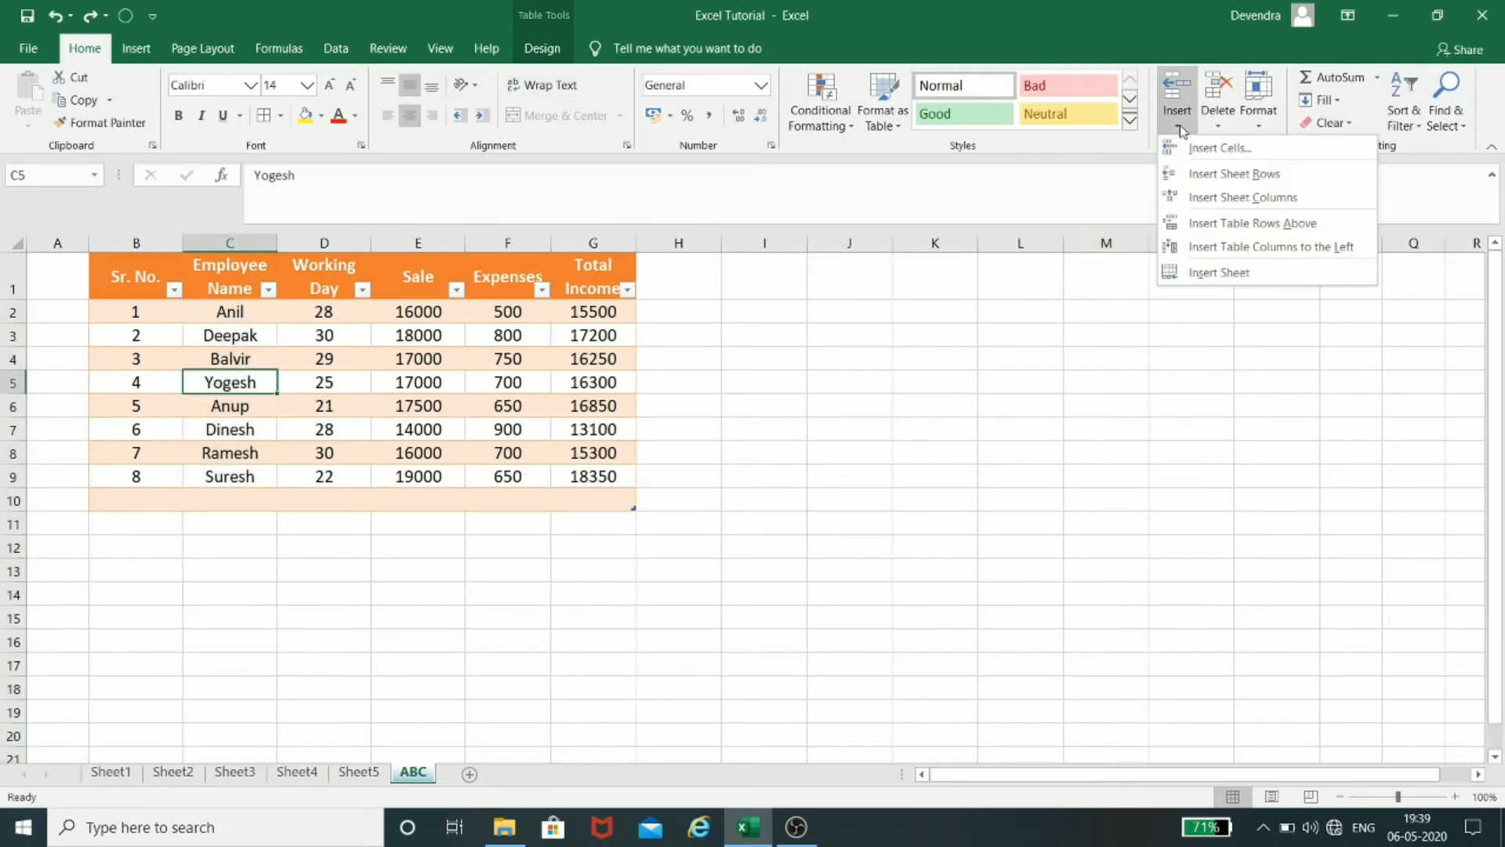
click(1207, 201)
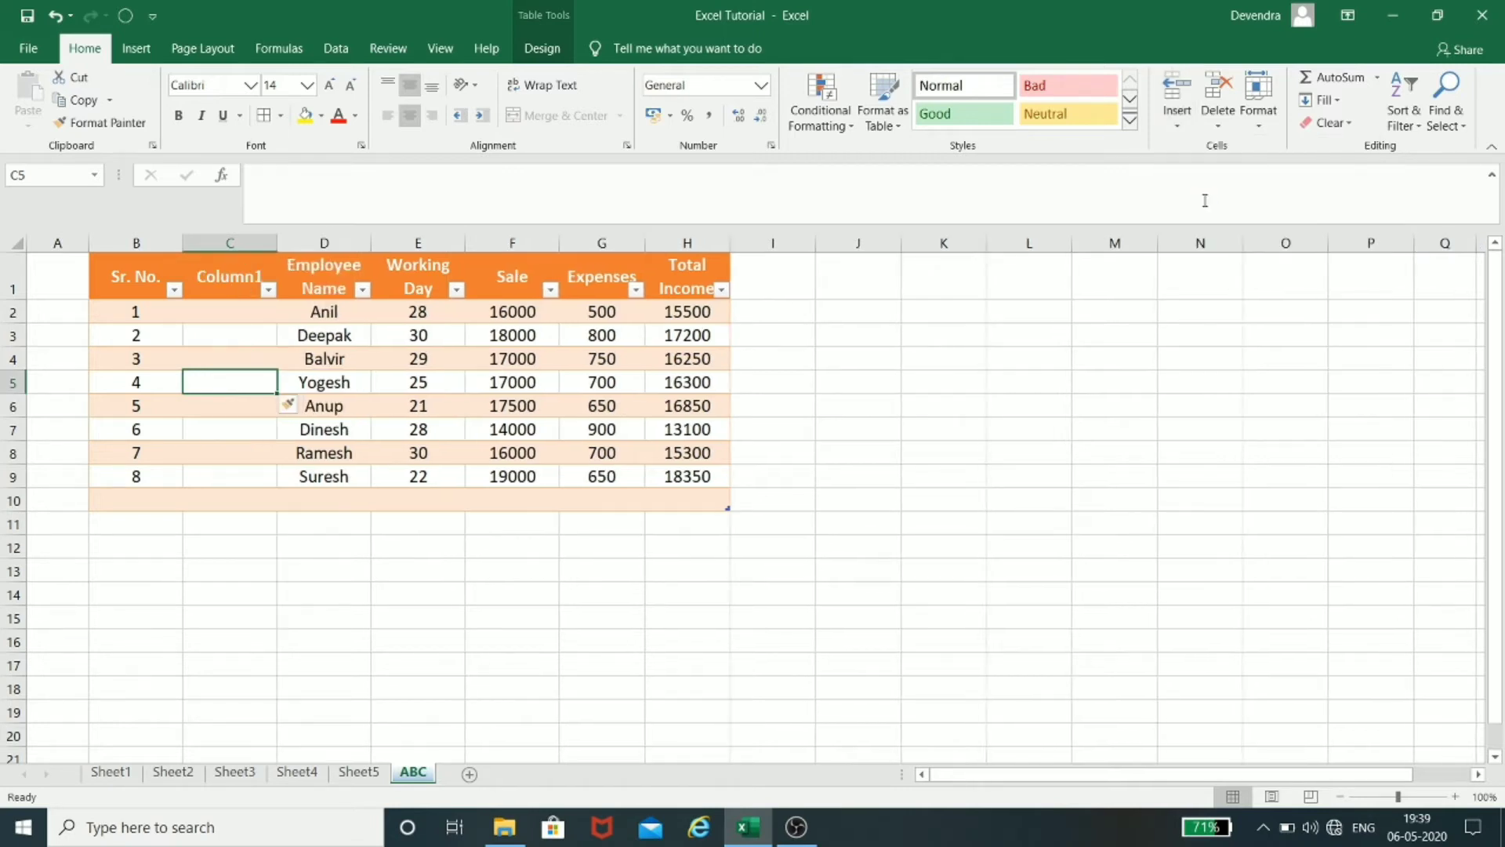
click(255, 243)
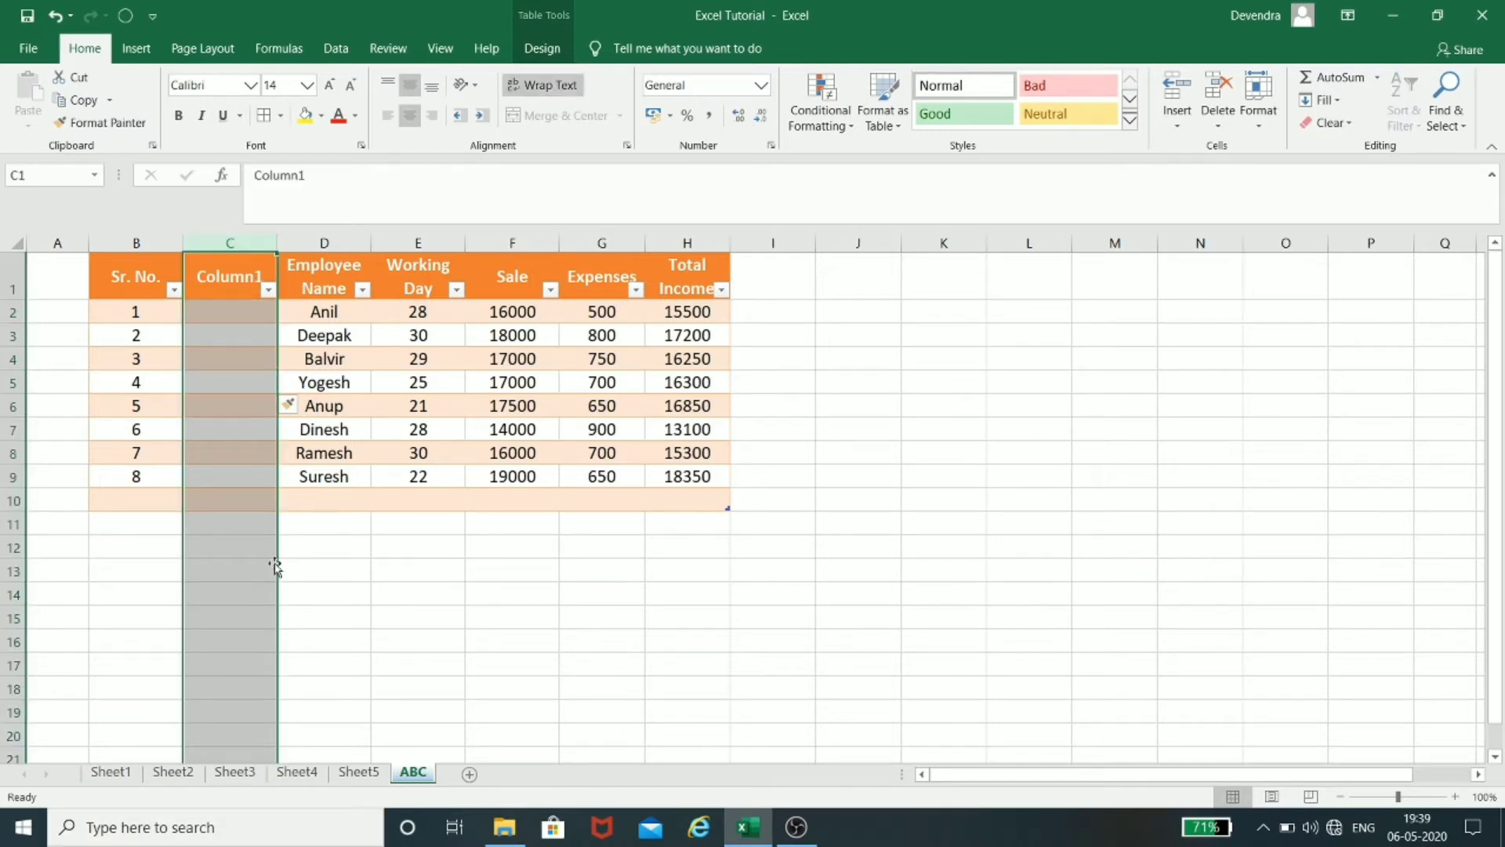
key(ctrl+z)
Step: Insert a table row above cell C5 and undo the insertion
click(1179, 118)
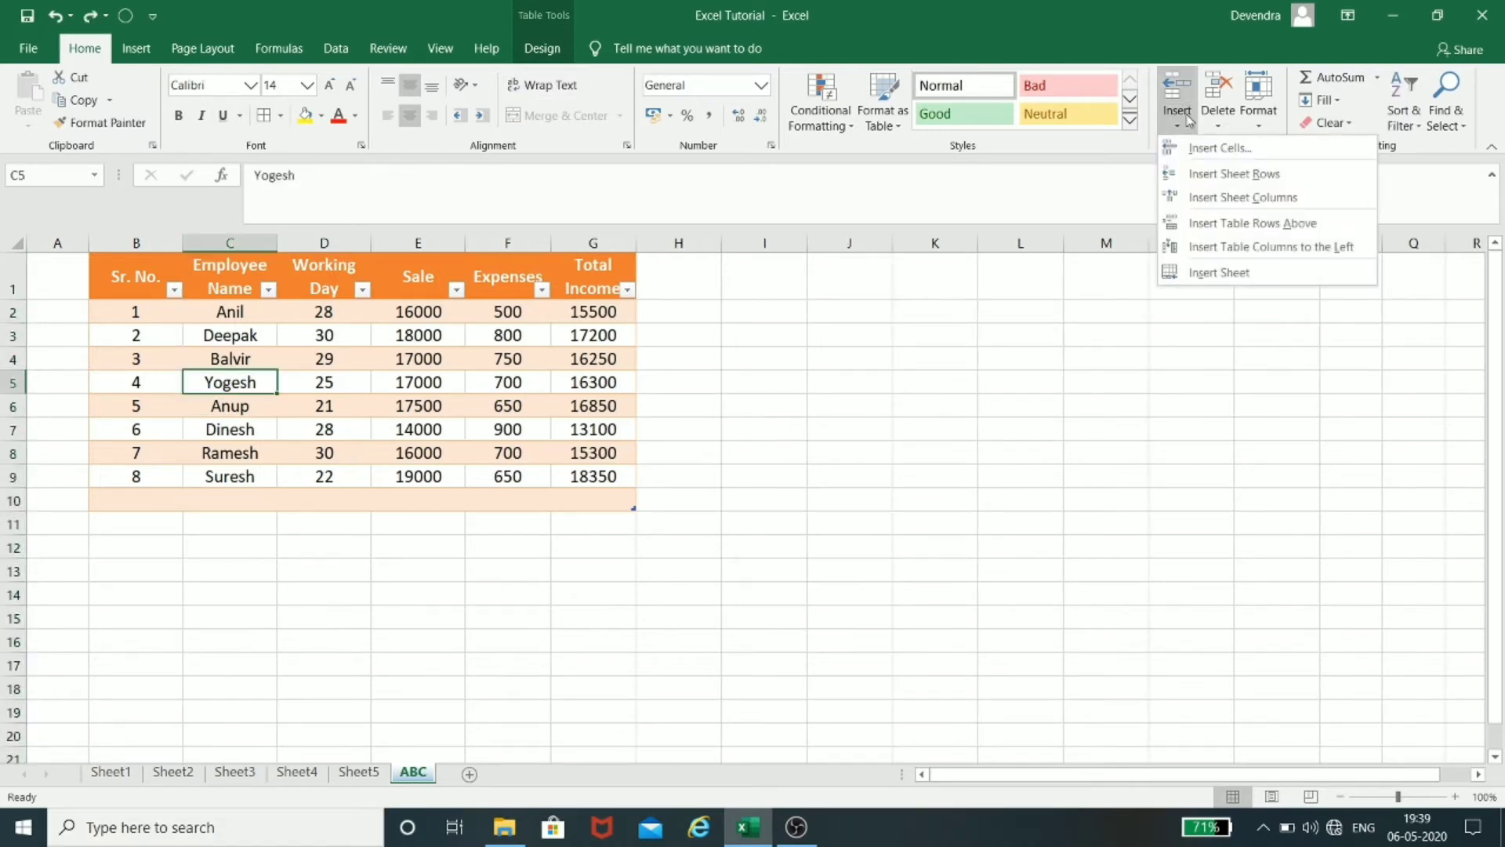
click(1214, 225)
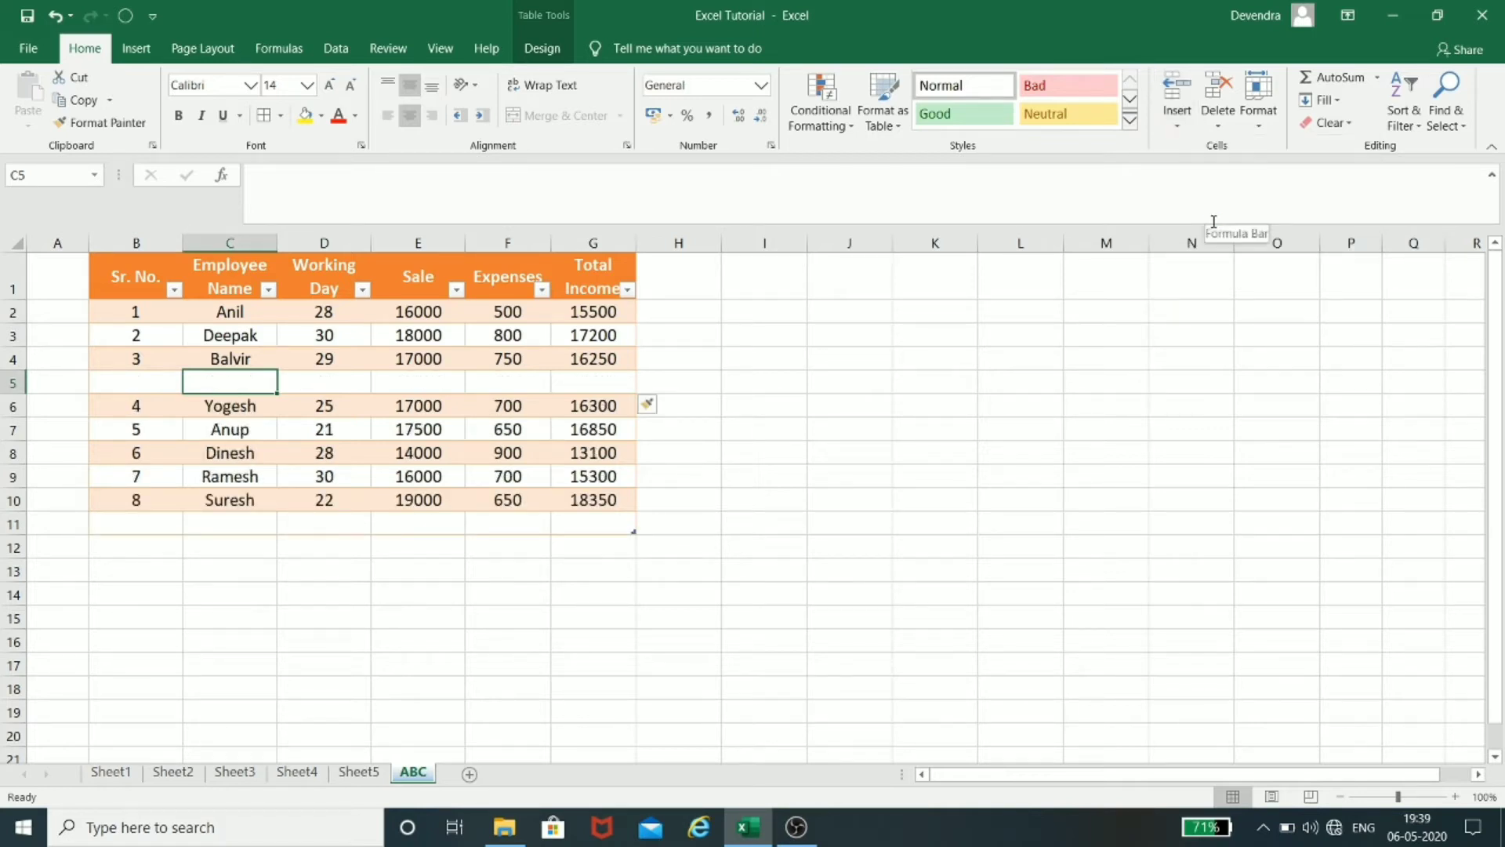
key(ctrl+z)
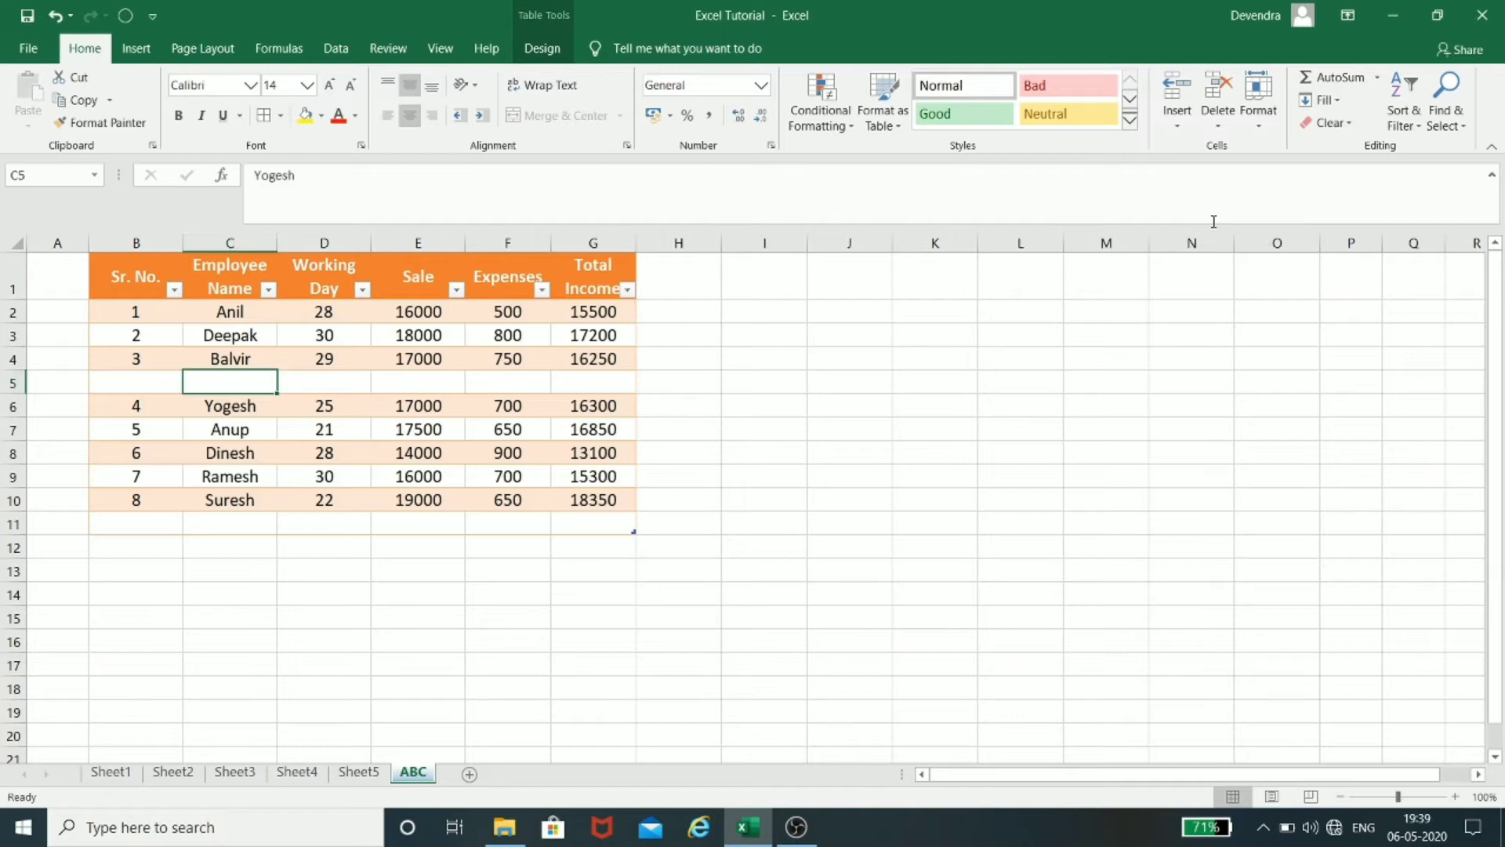
Step: Insert a table column to the left of the Employee Name column from cell C5
click(1177, 124)
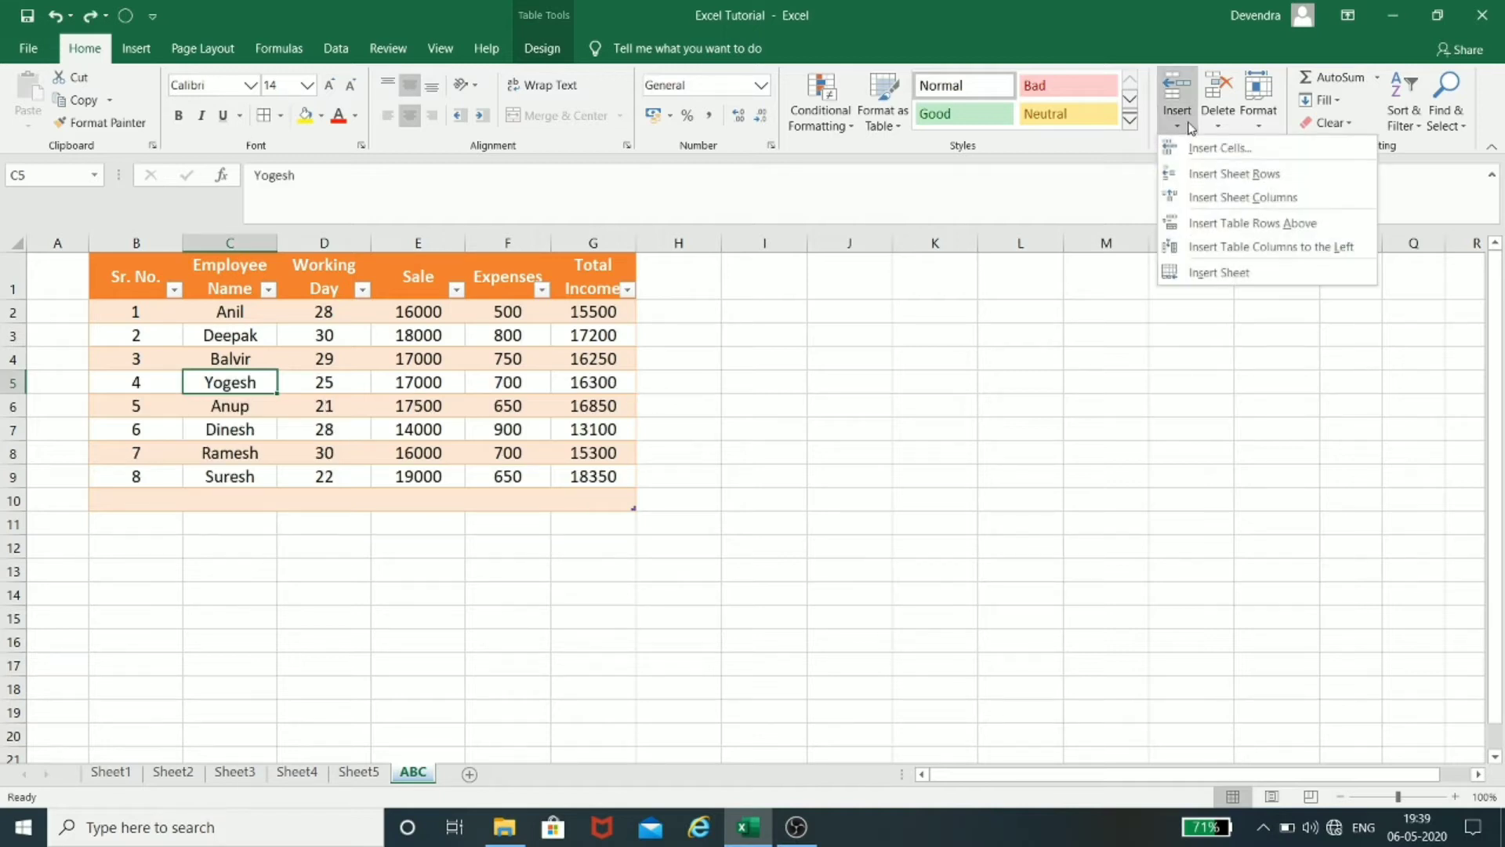
click(1209, 248)
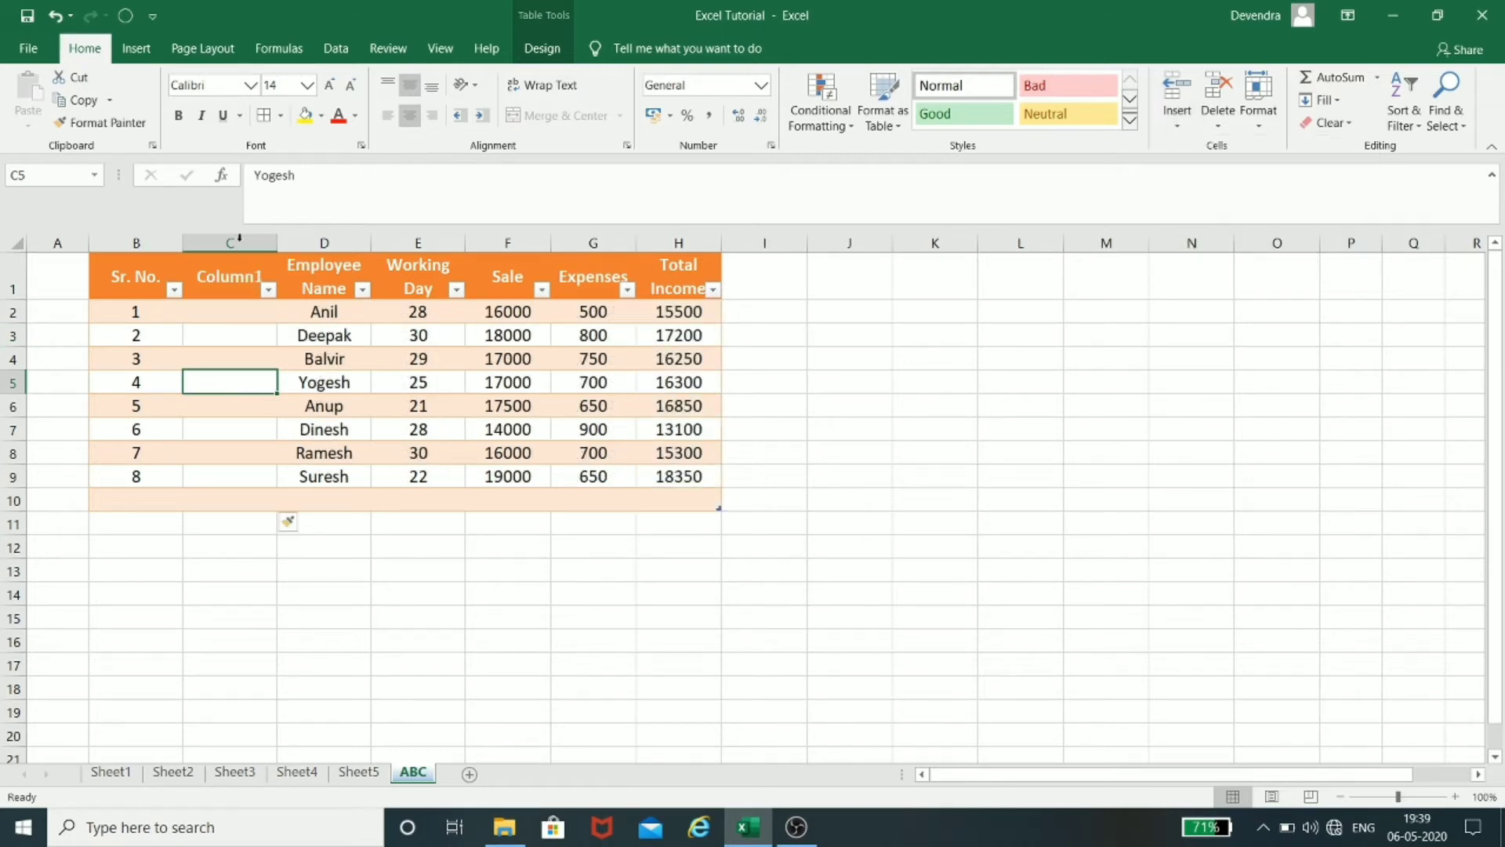
Step: Insert a new worksheet before sheet ABC and return to the employee table on ABC
click(1174, 127)
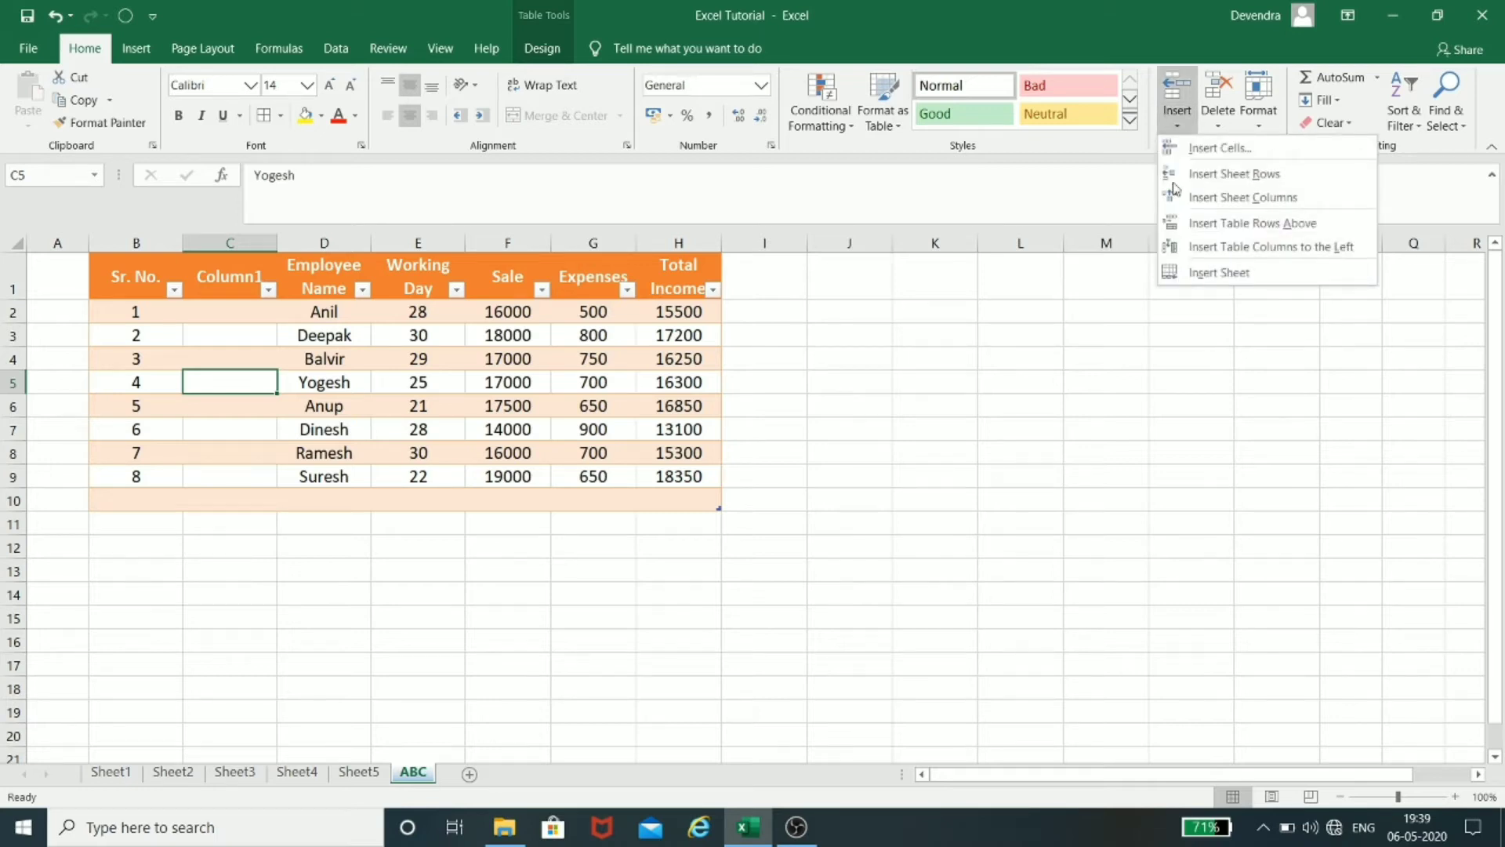
click(1212, 280)
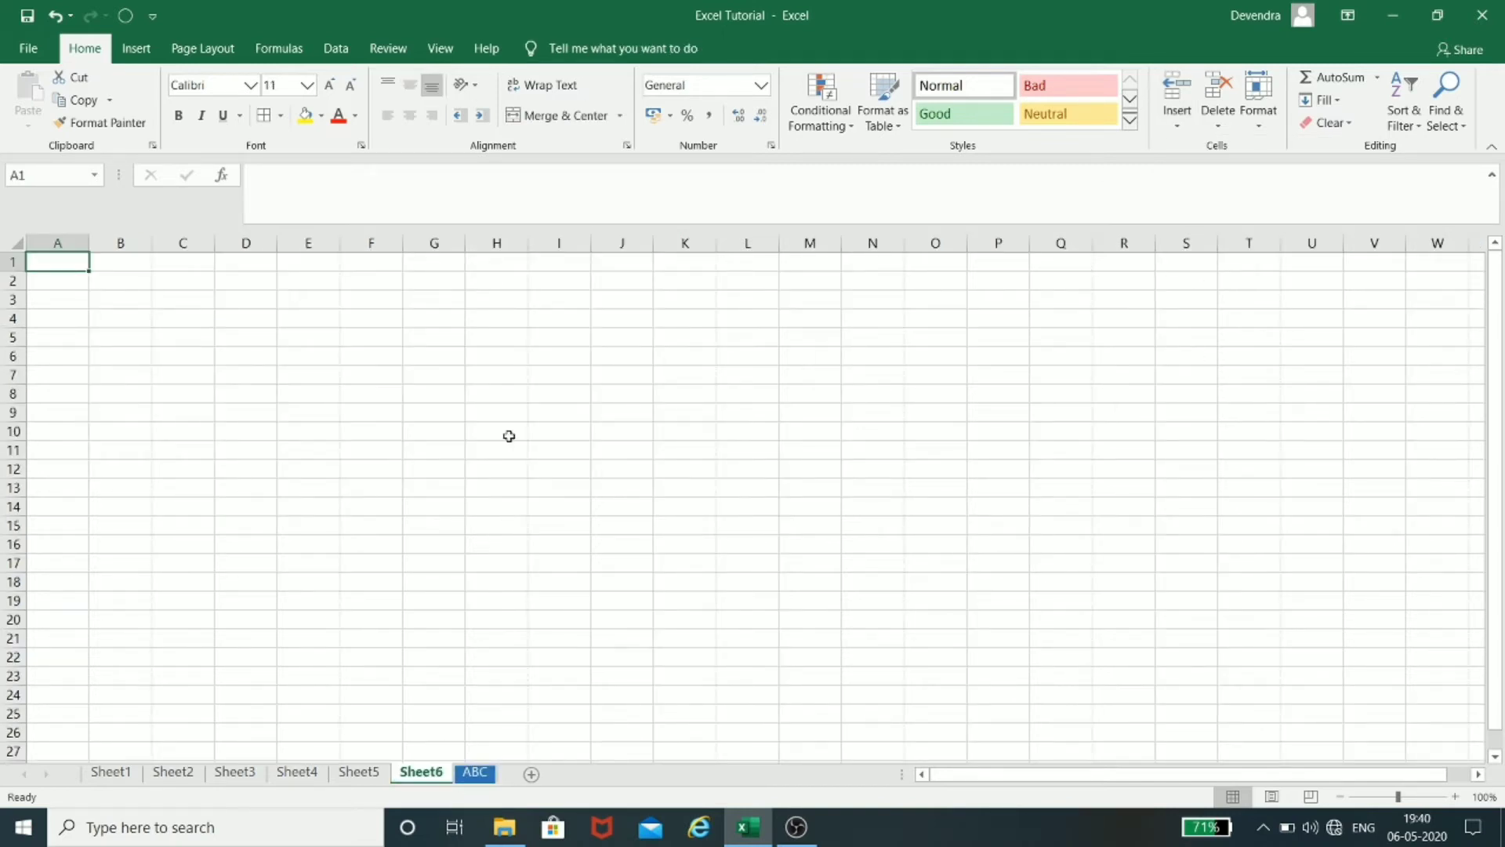
click(476, 773)
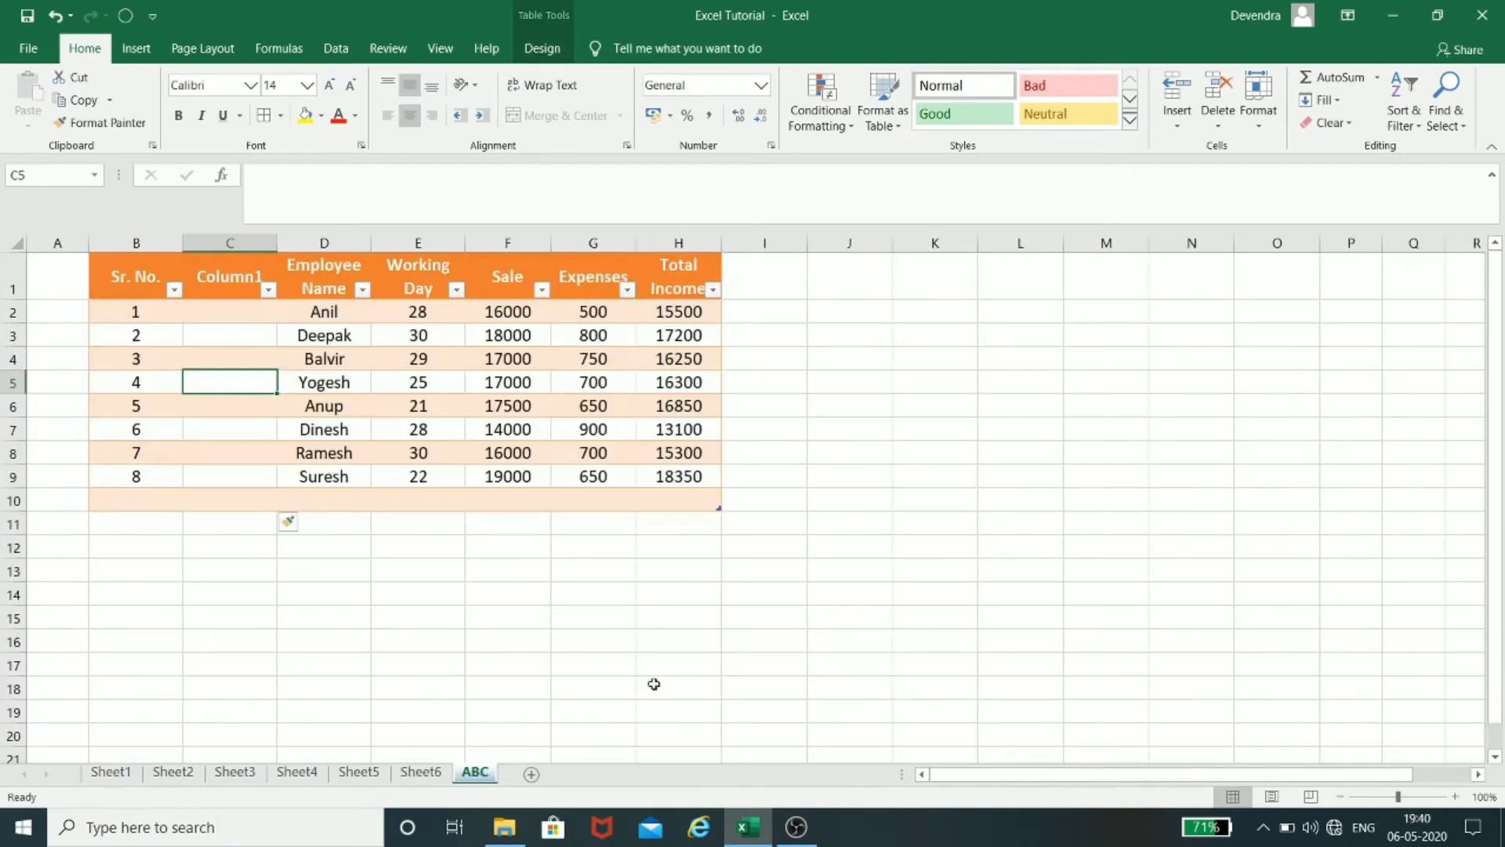
Step: Delete the blank column before Employee Name using Delete Cells
click(1217, 116)
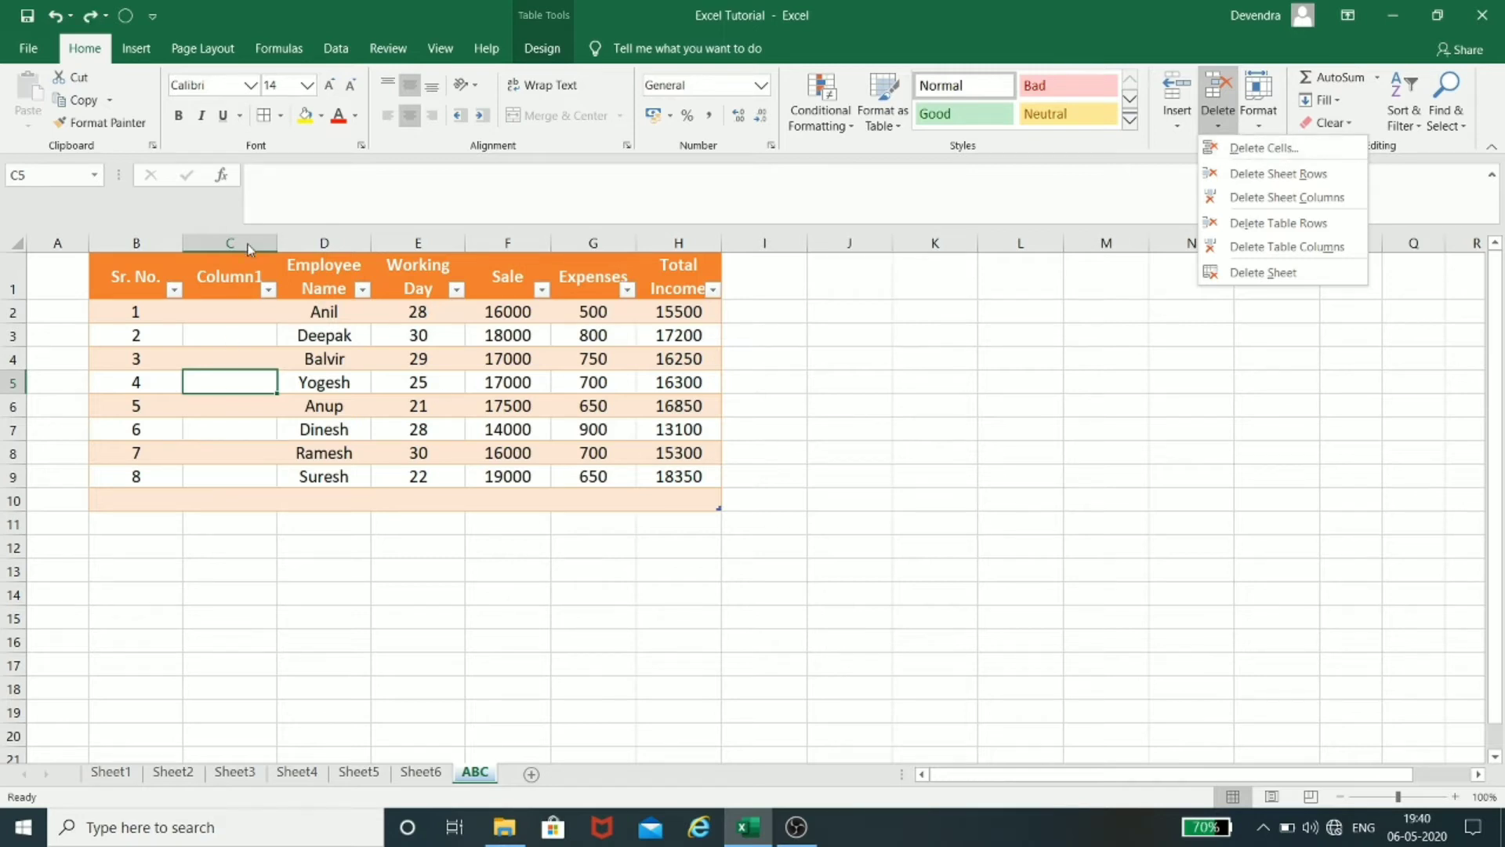
click(1259, 151)
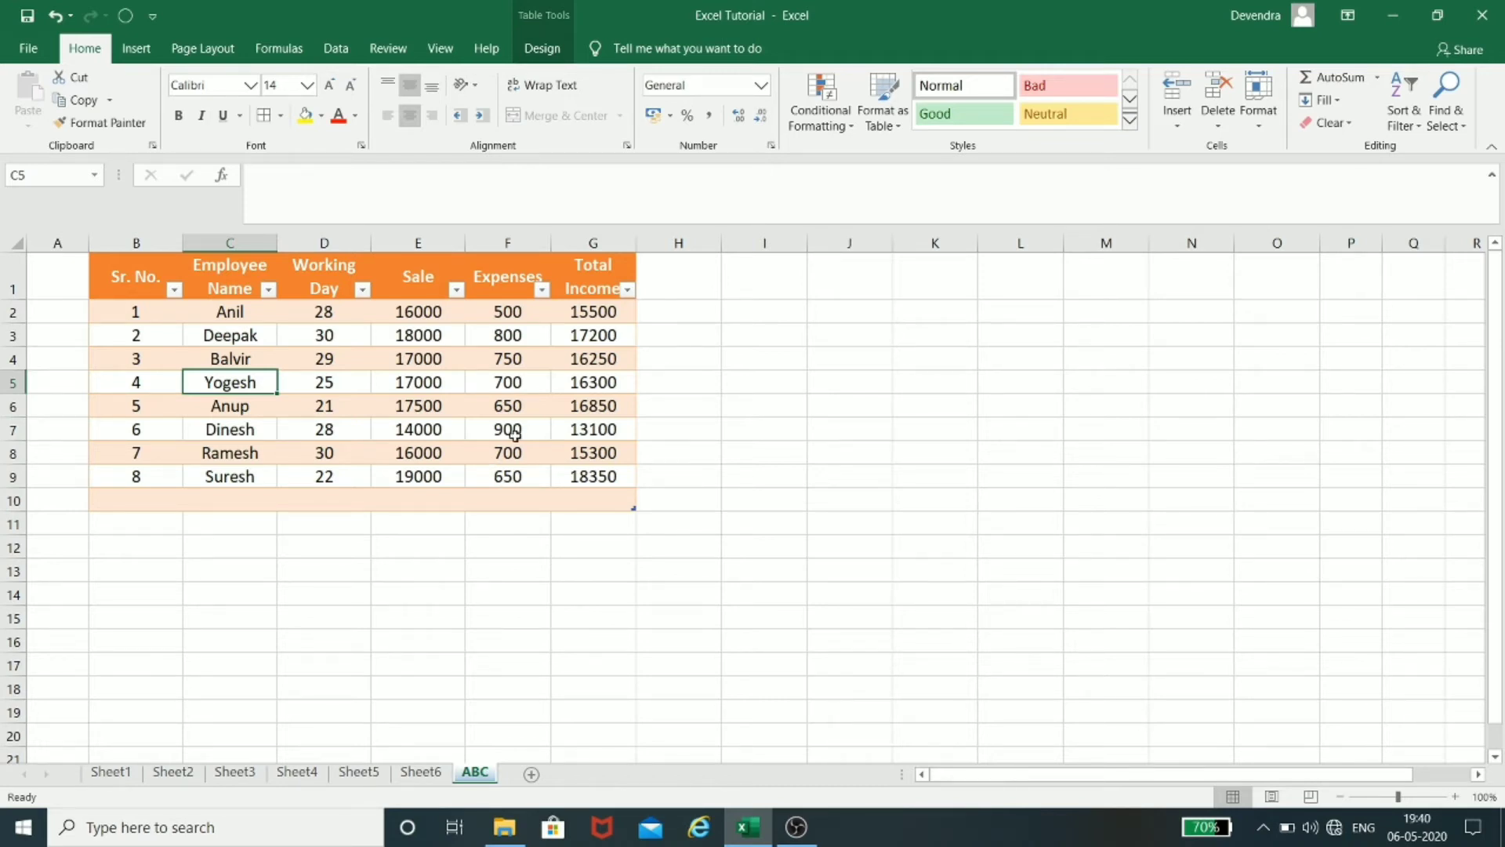
Step: Insert a blank row above row 5 from cell C5 and remove it using Delete Cells
key(alt+i)
key(r)
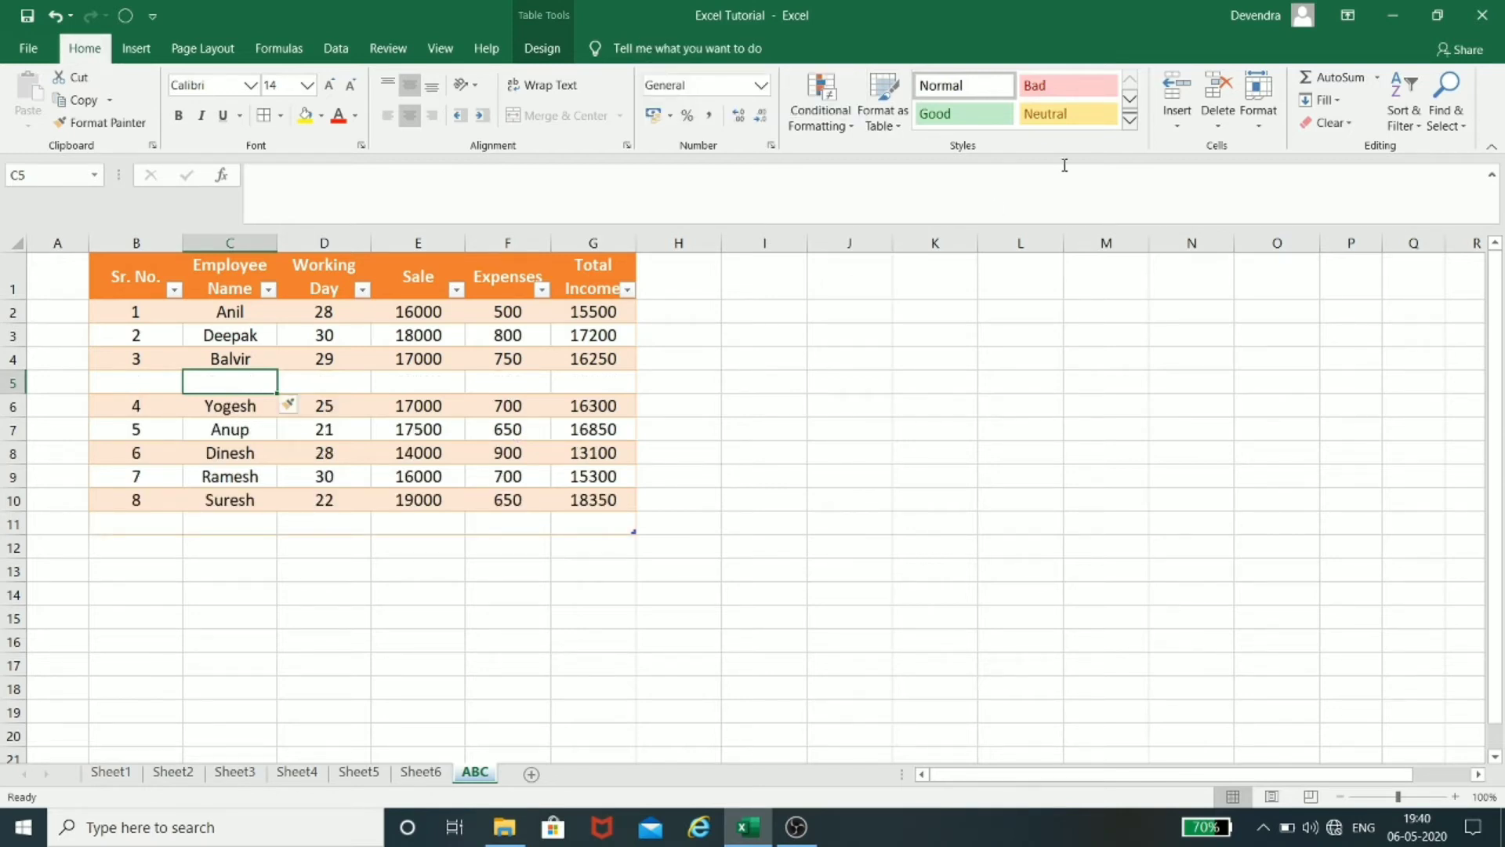
click(1216, 114)
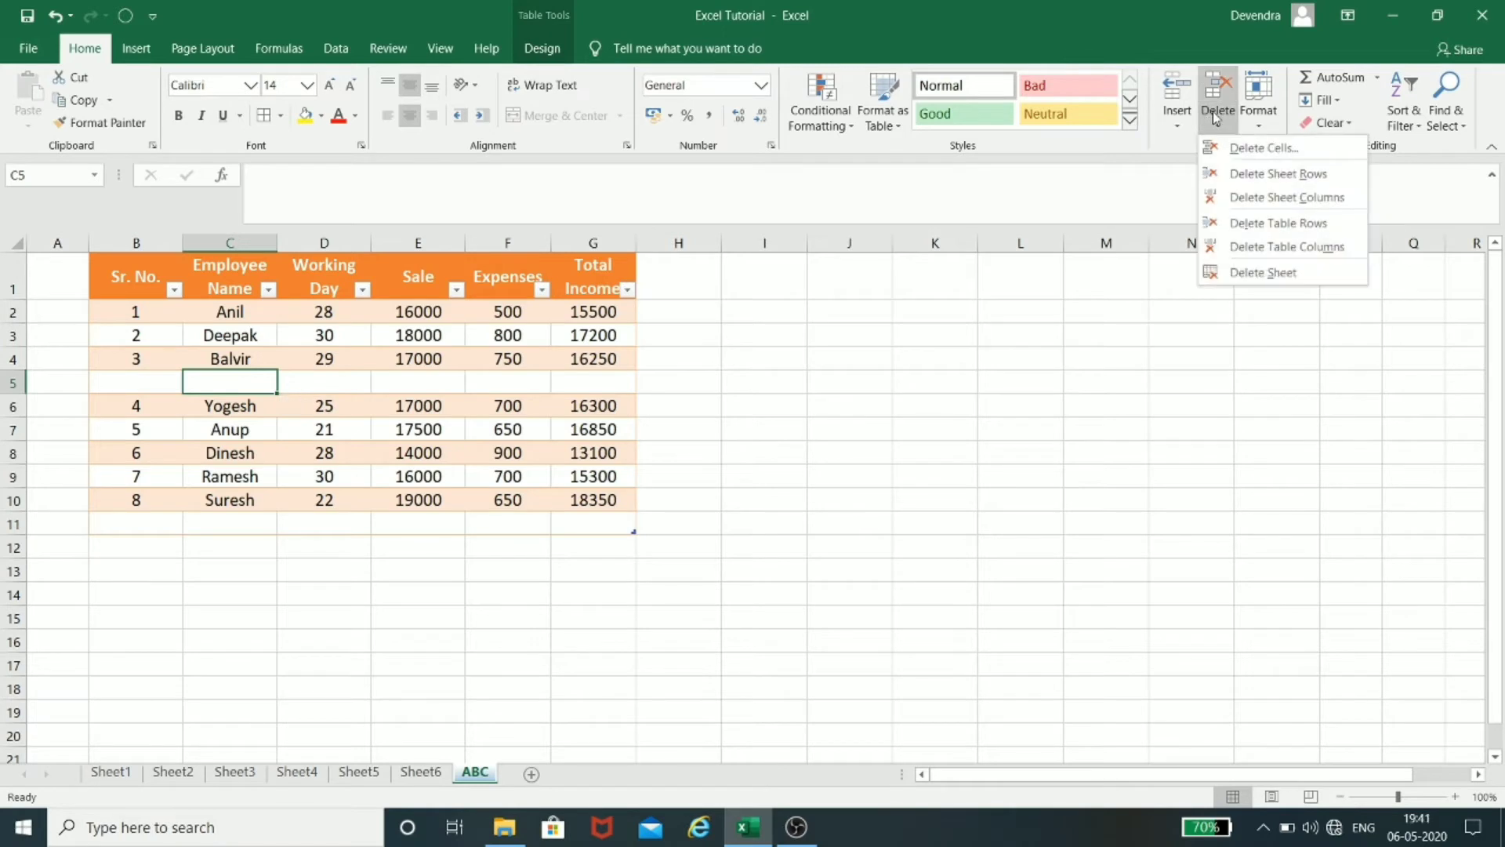
click(1235, 149)
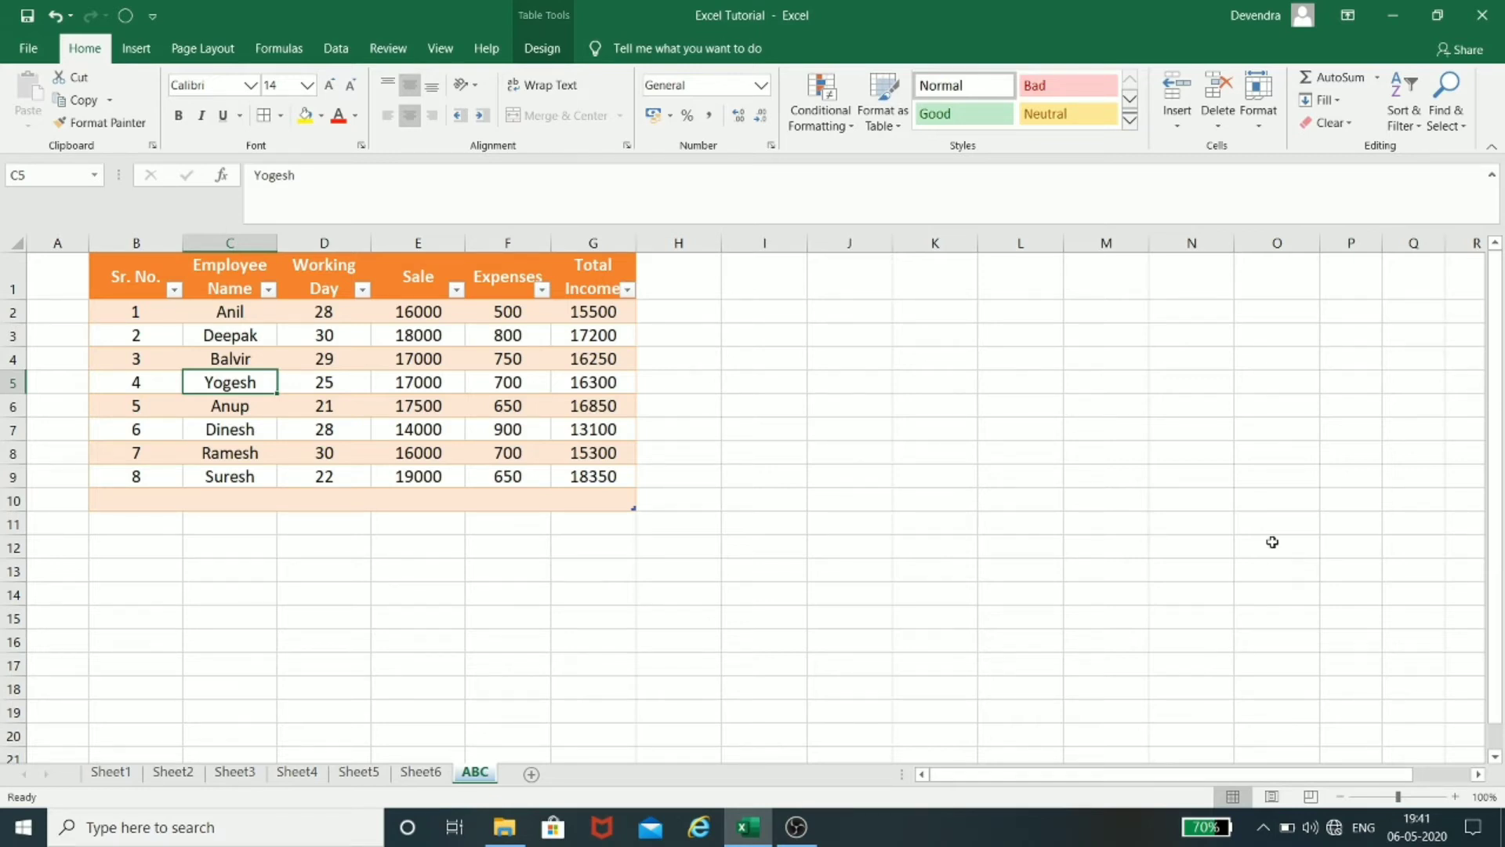
Step: Delete the sheet row of cell C5 and undo the deletion
click(1220, 124)
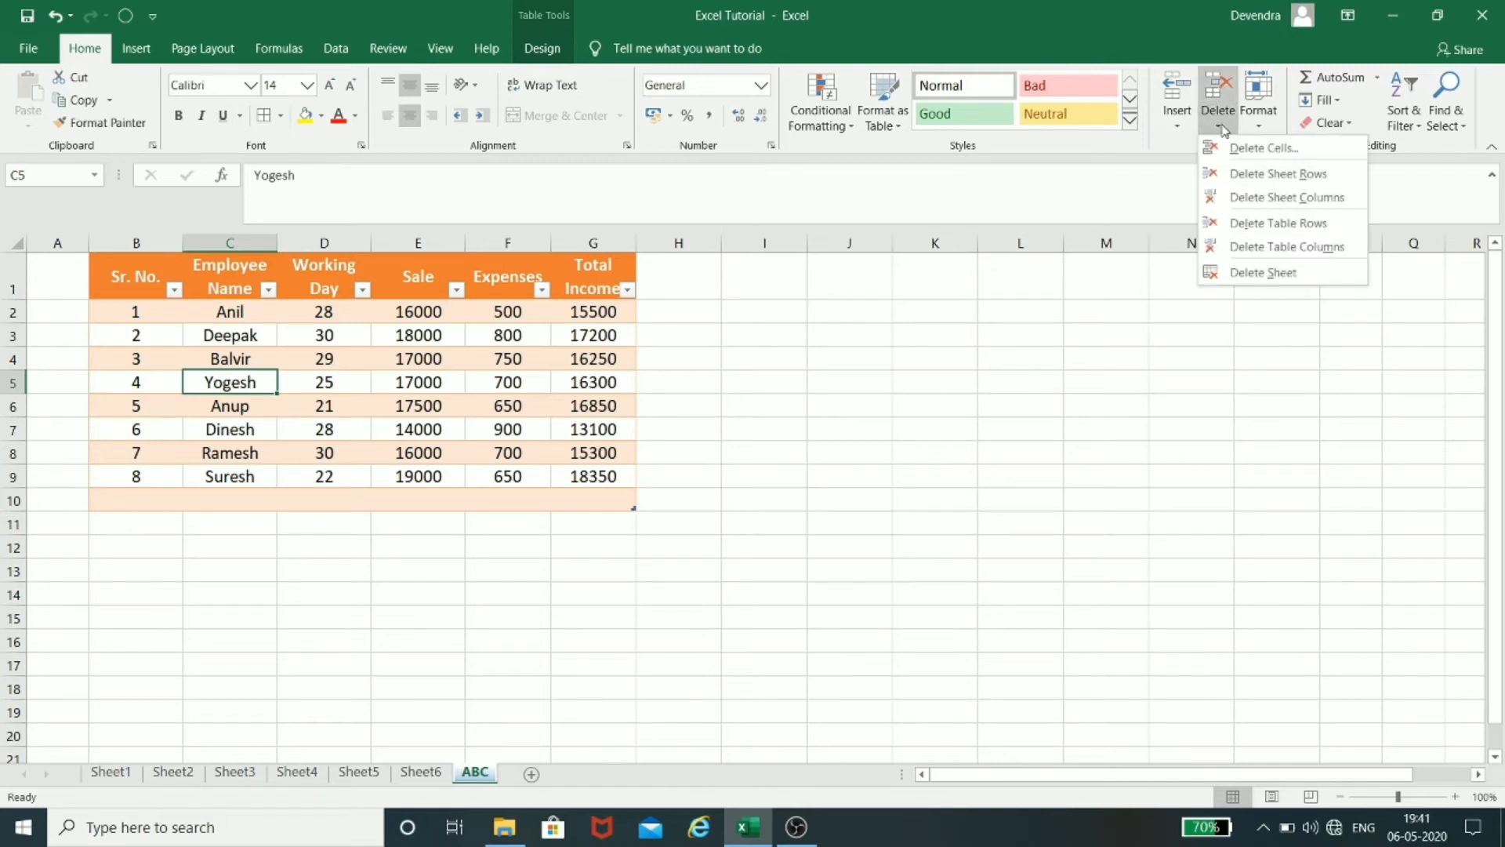
click(1279, 177)
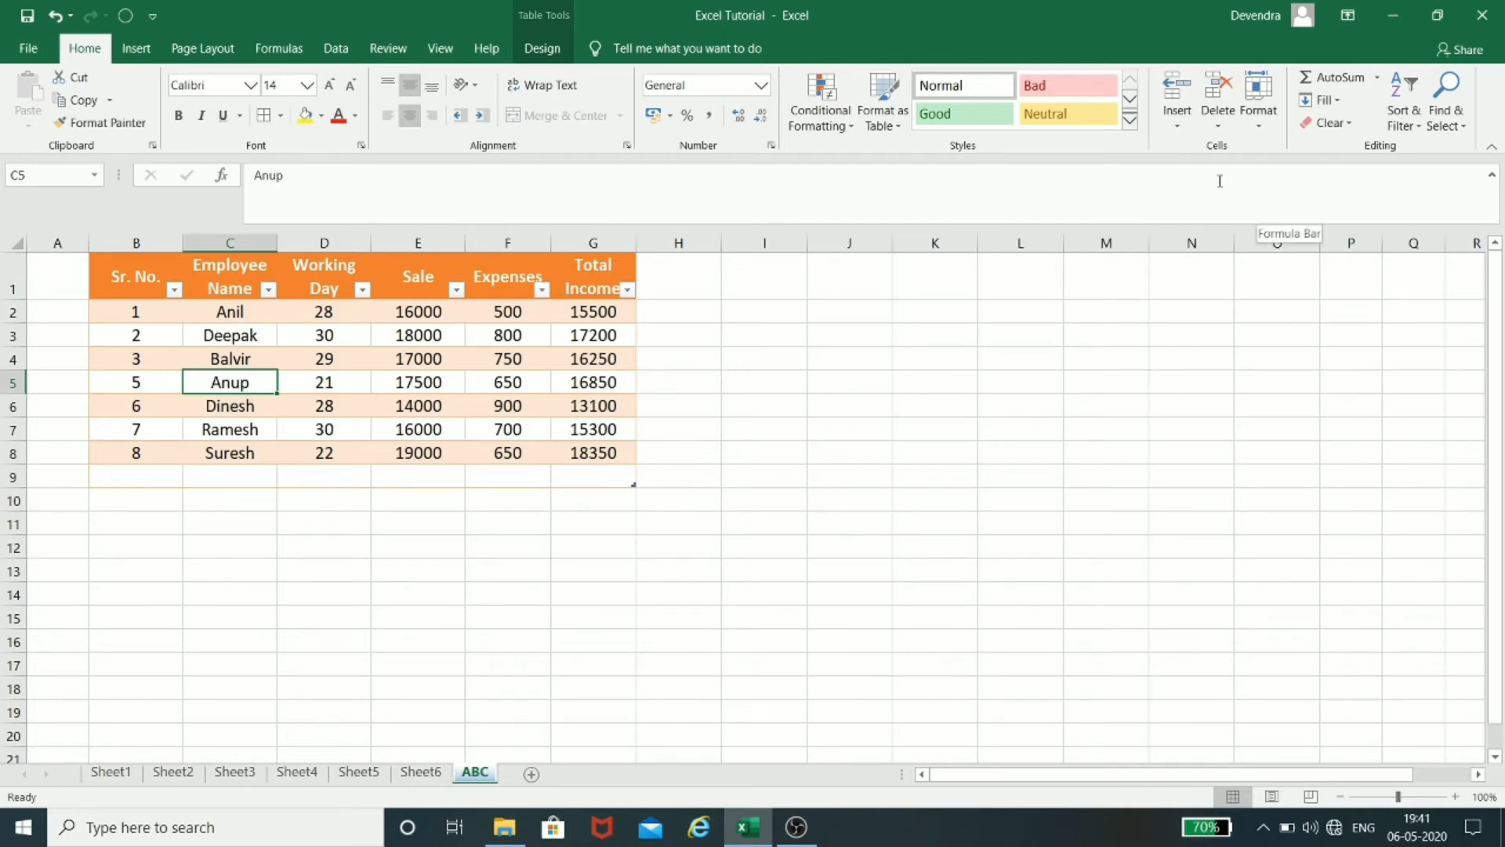
key(ctrl+z)
Step: Delete the Employee Name sheet column from cell C5 and undo the deletion
click(1220, 128)
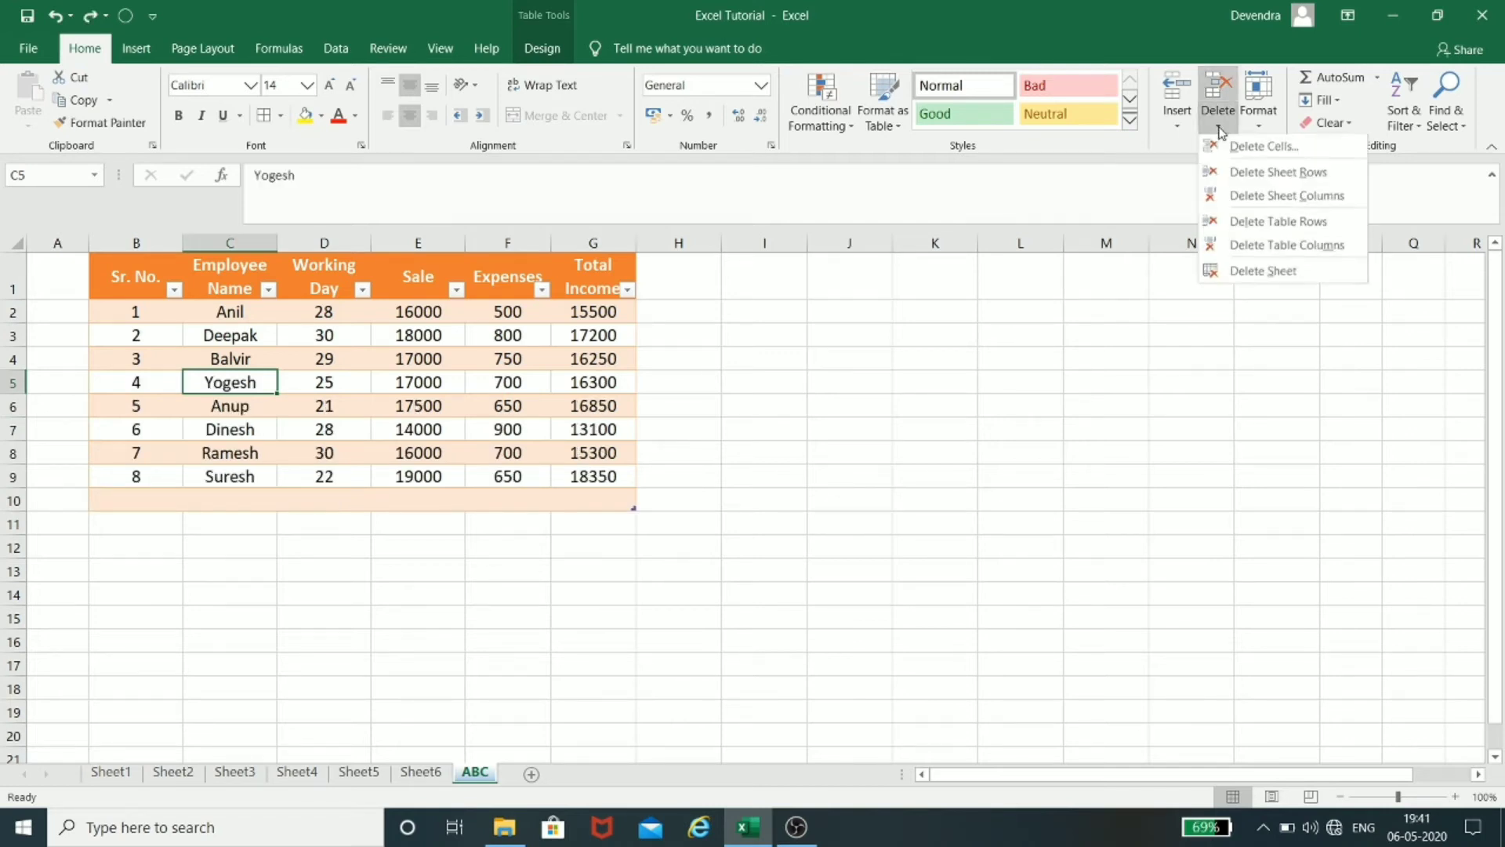
click(1244, 199)
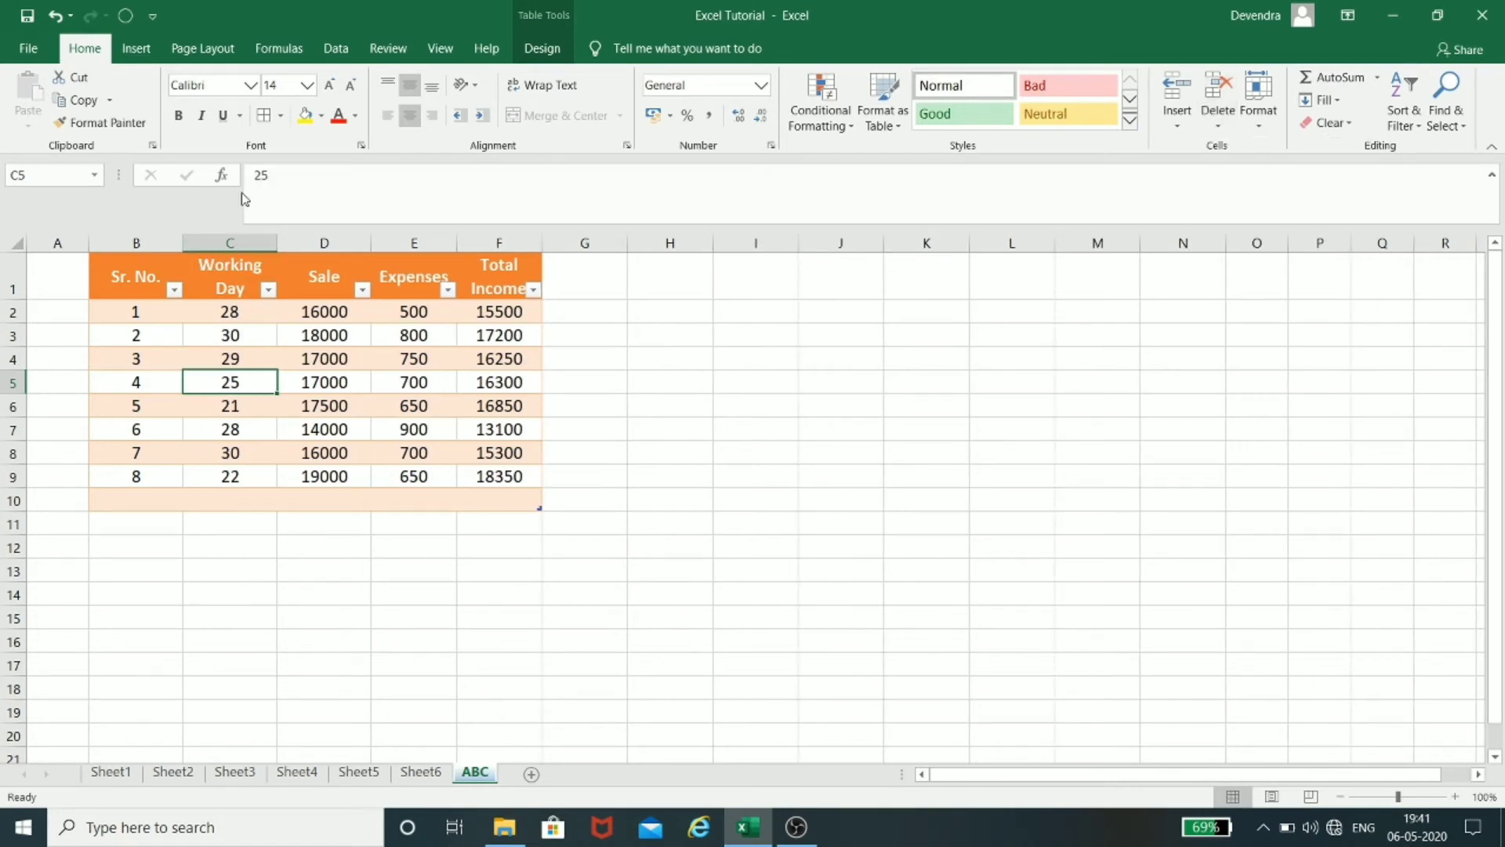
key(ctrl+z)
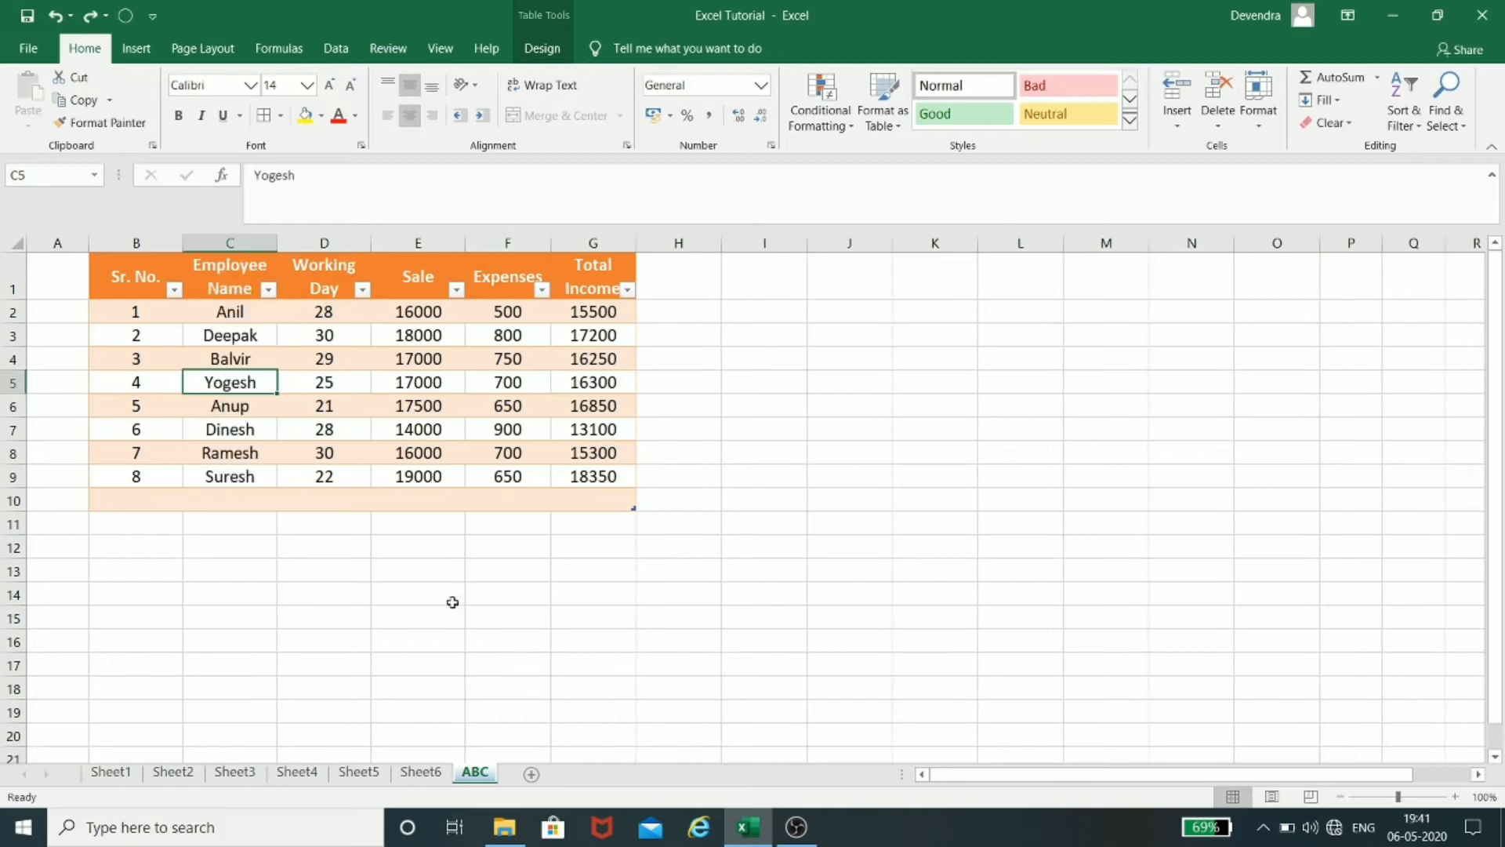
Step: Delete the table row containing cell C5 and undo the deletion
click(1218, 126)
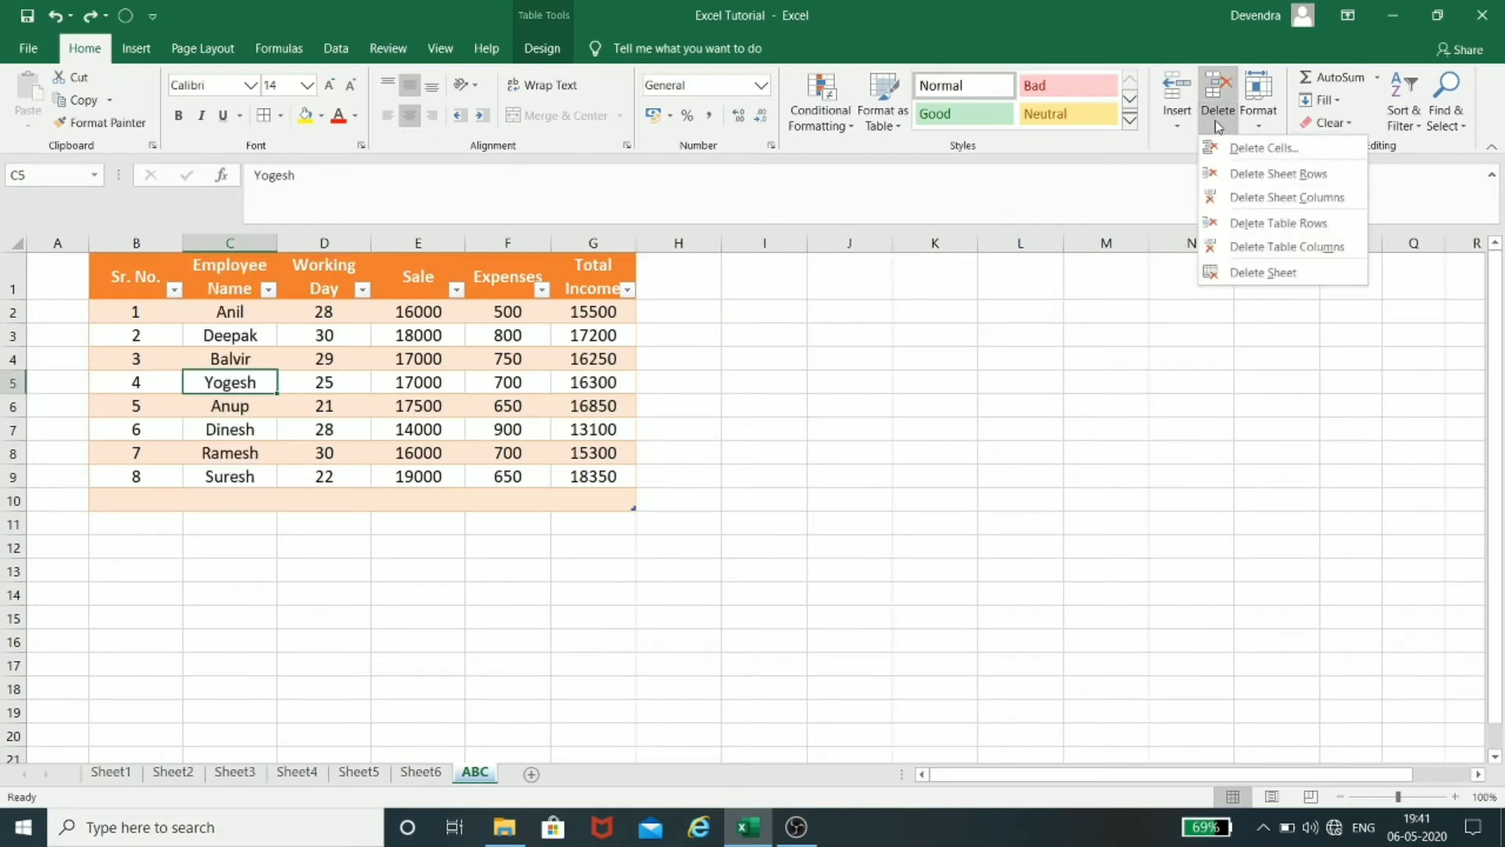
click(1257, 225)
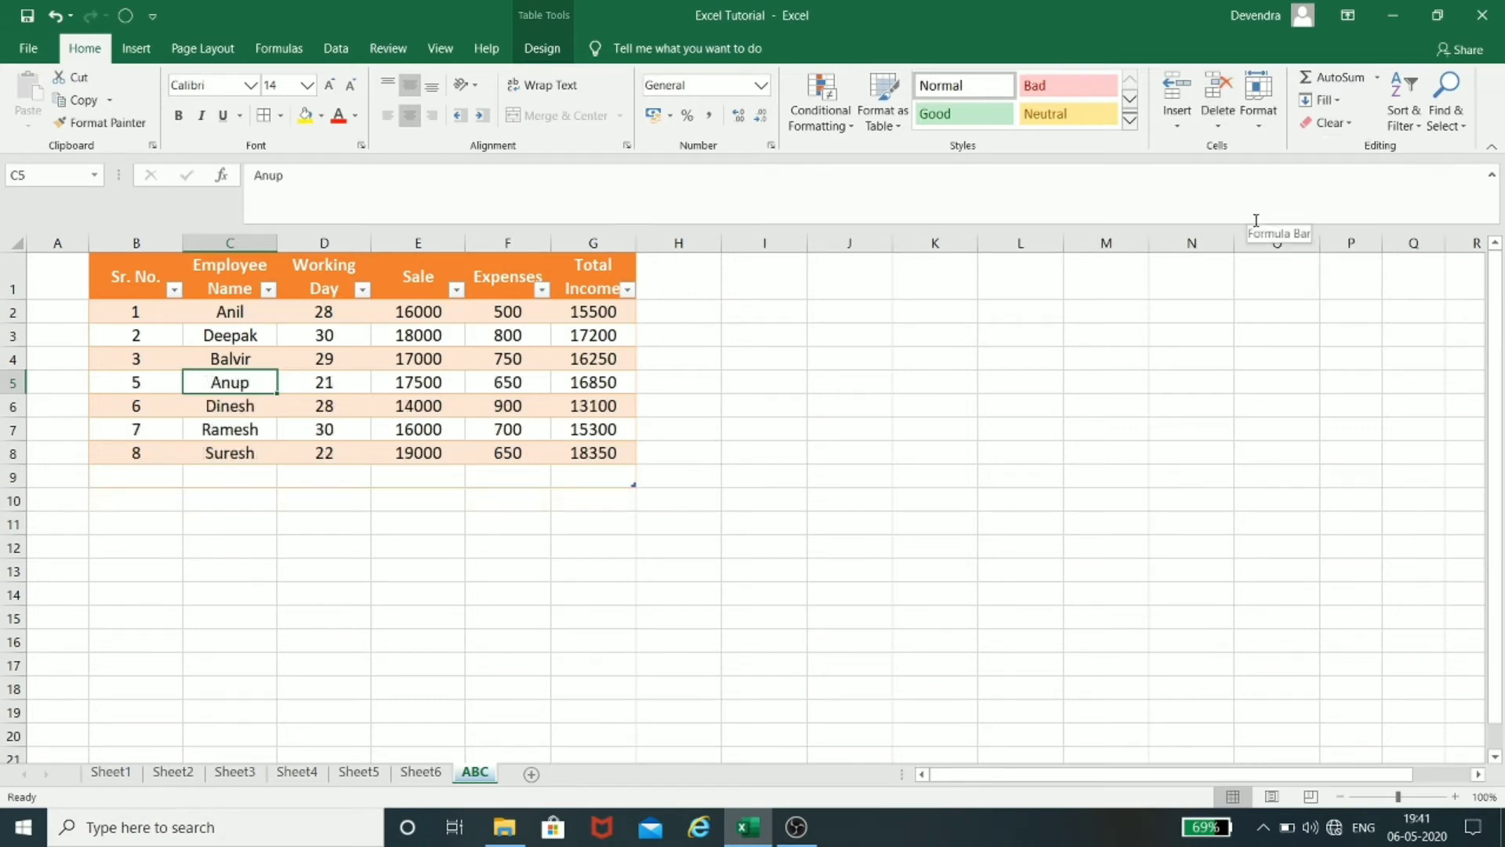
key(ctrl+z)
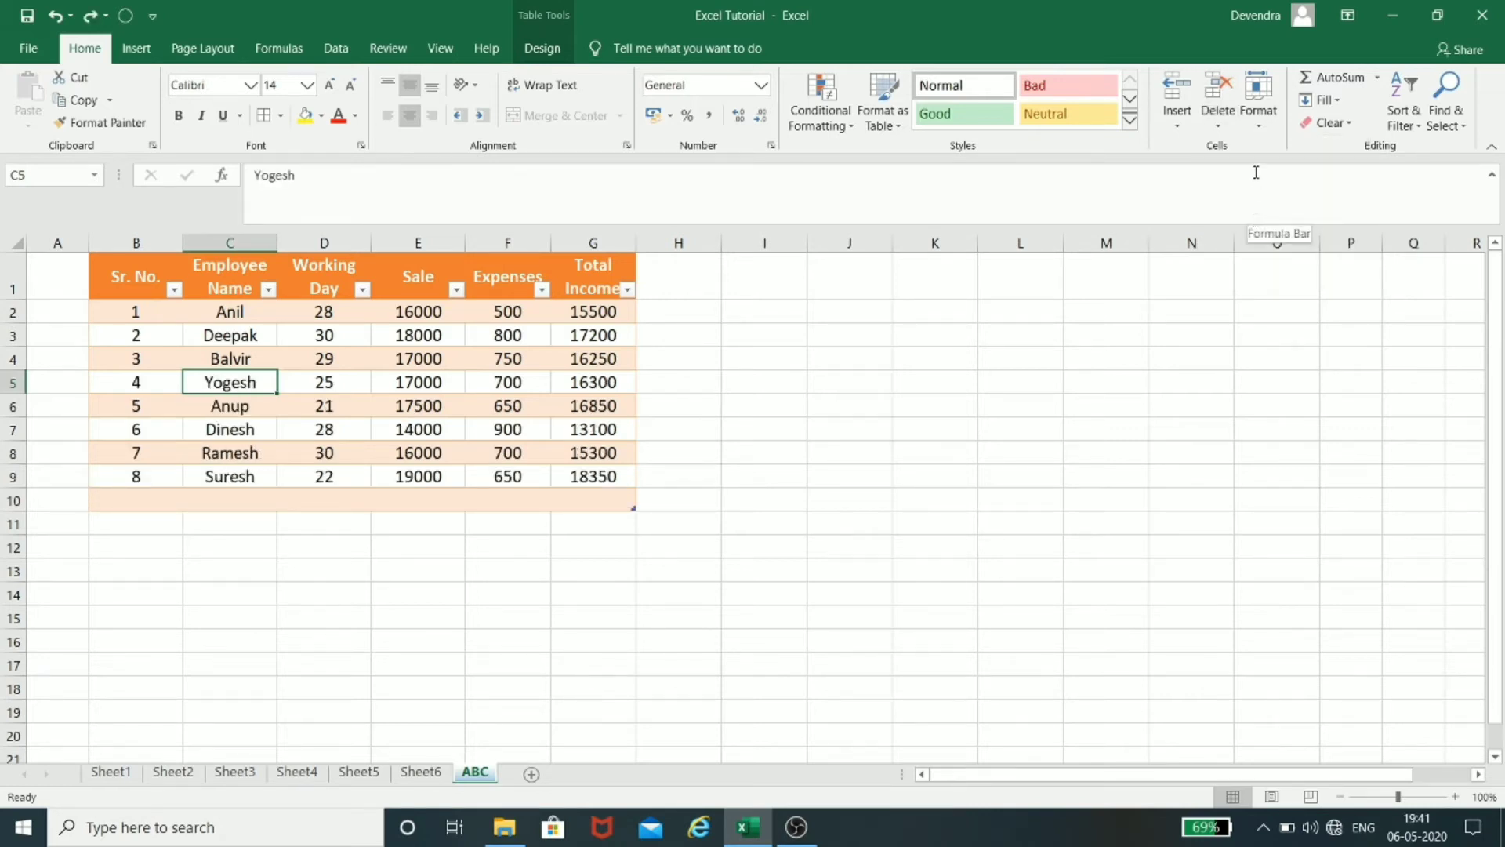
Step: Delete the empty worksheet Sheet6 from the workbook
click(1217, 117)
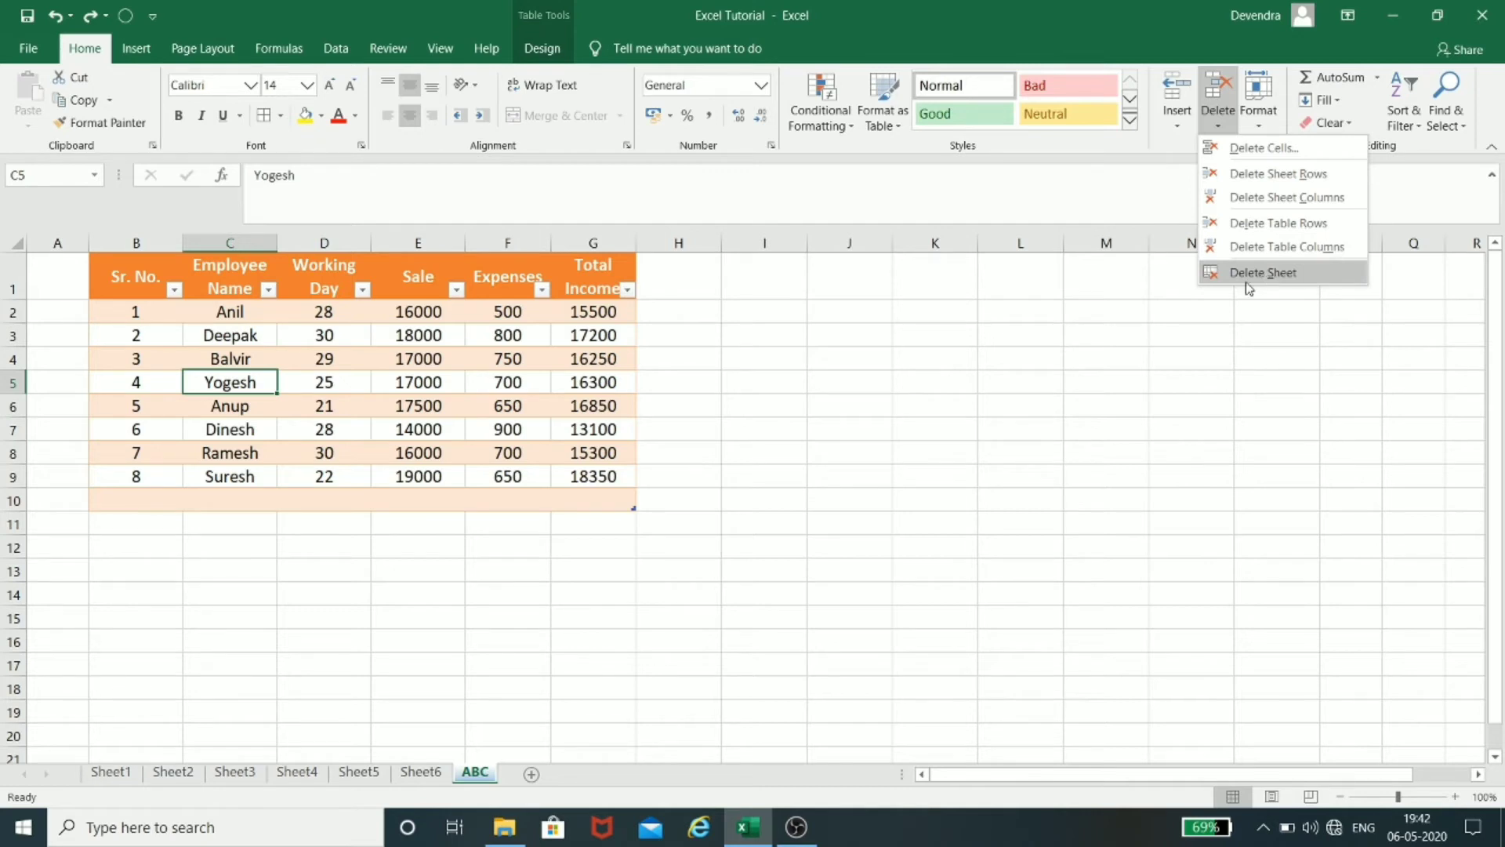
click(432, 773)
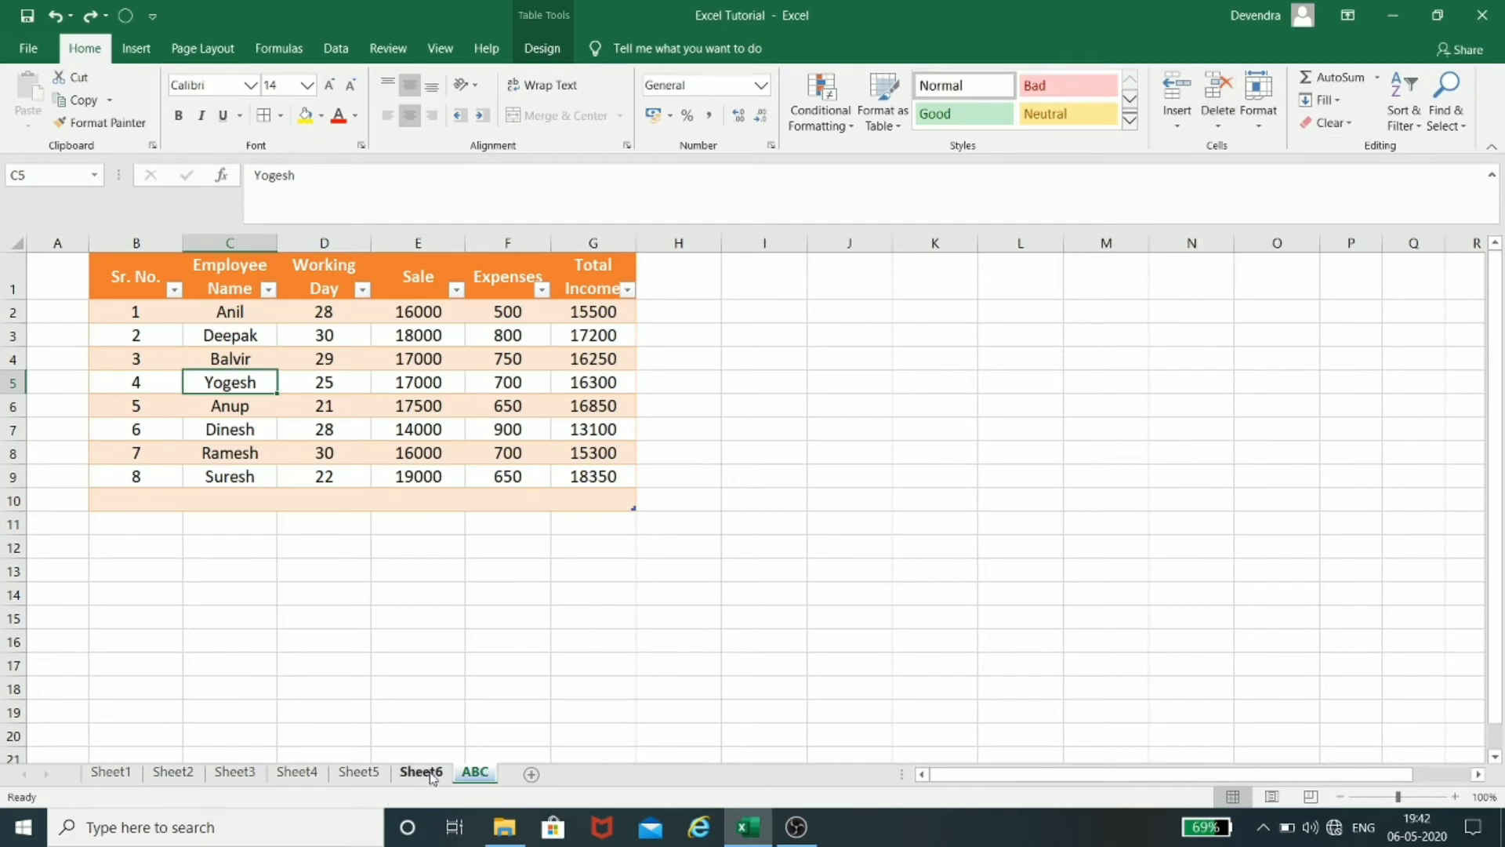
click(432, 773)
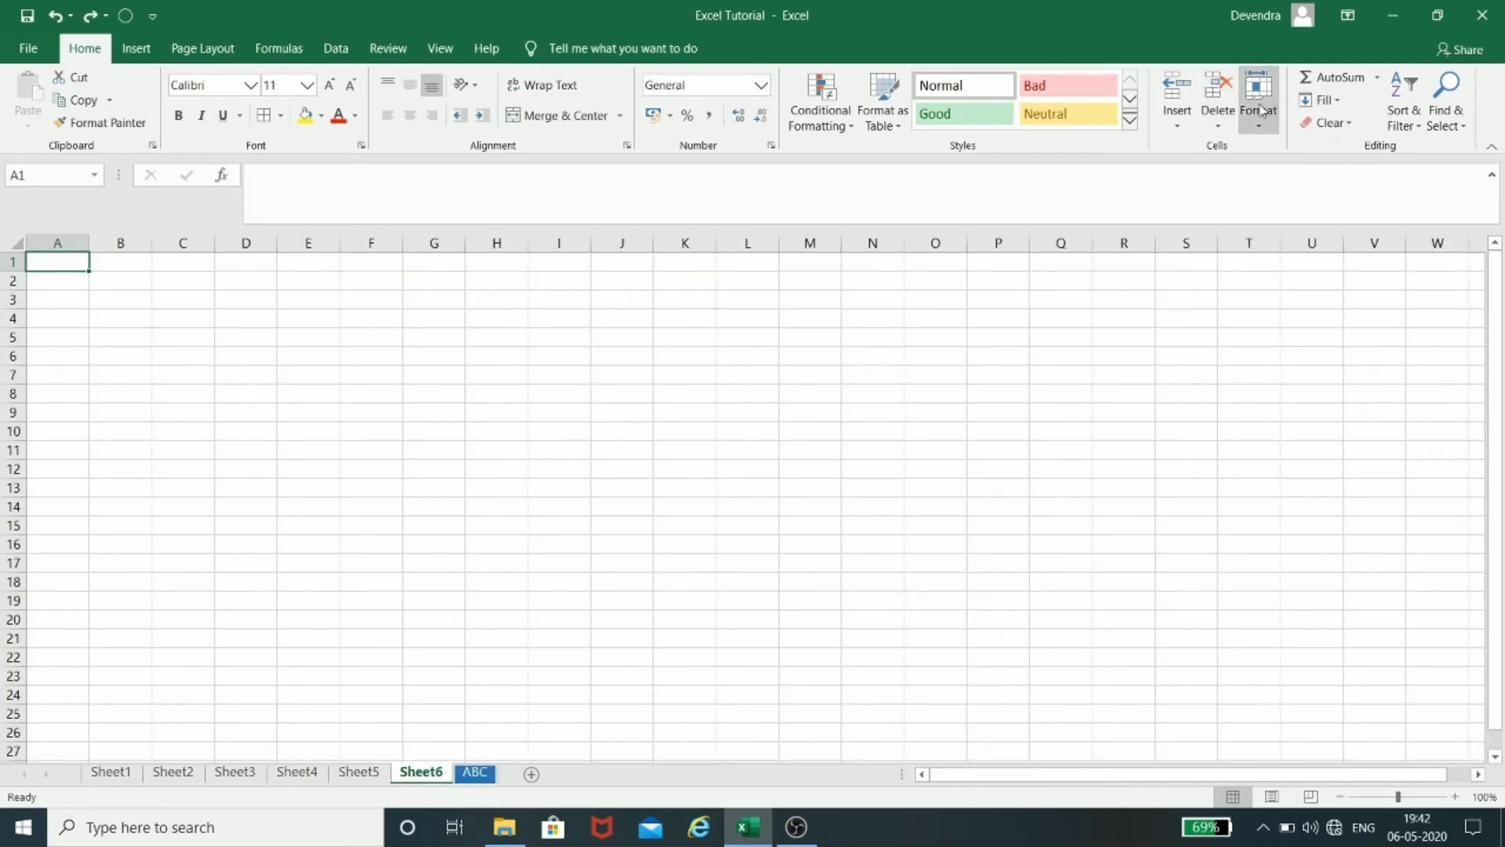
click(1219, 114)
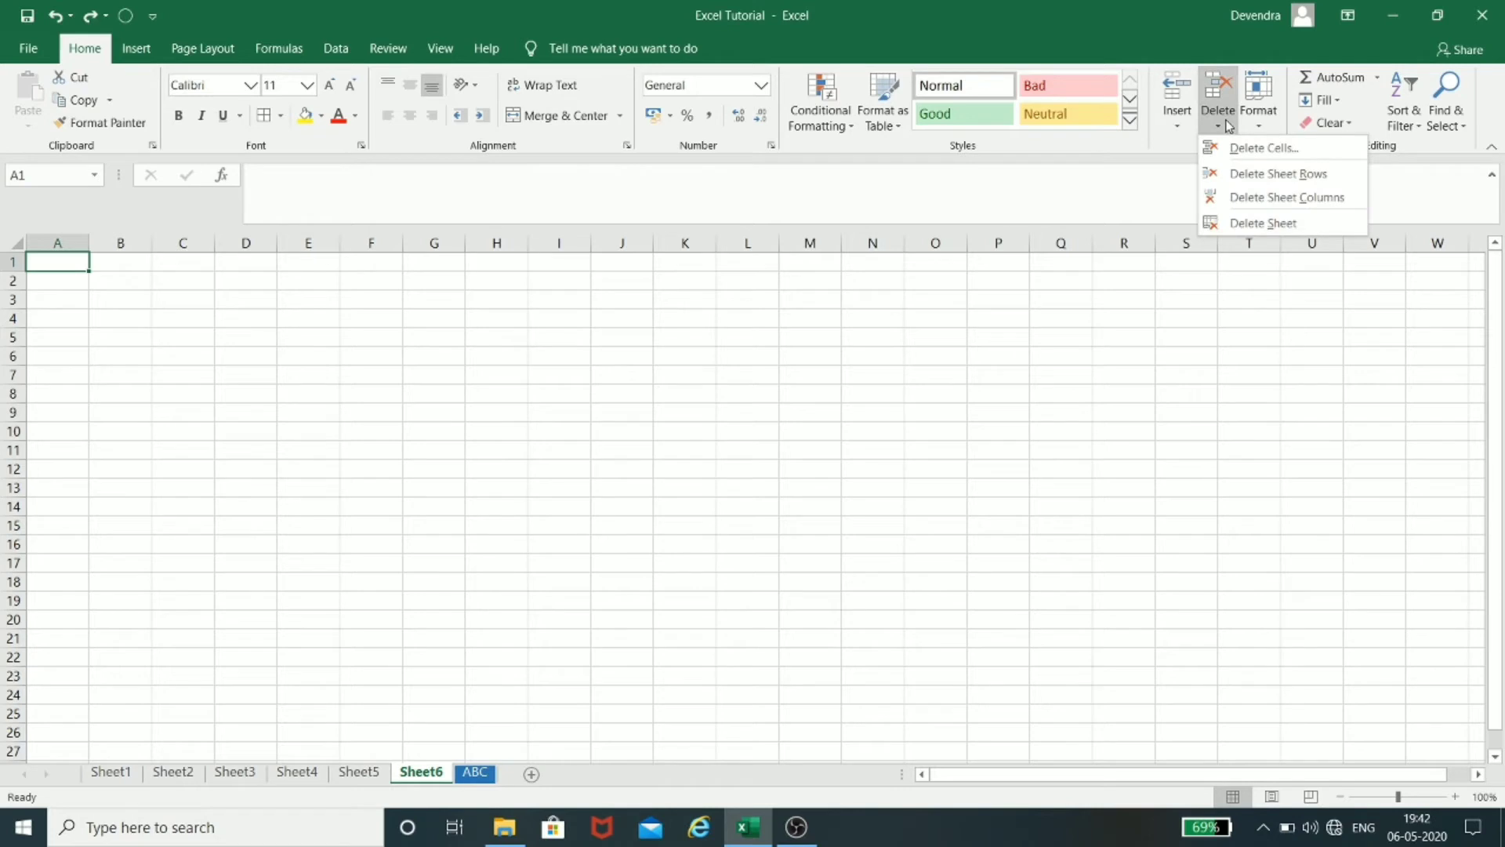
click(1266, 224)
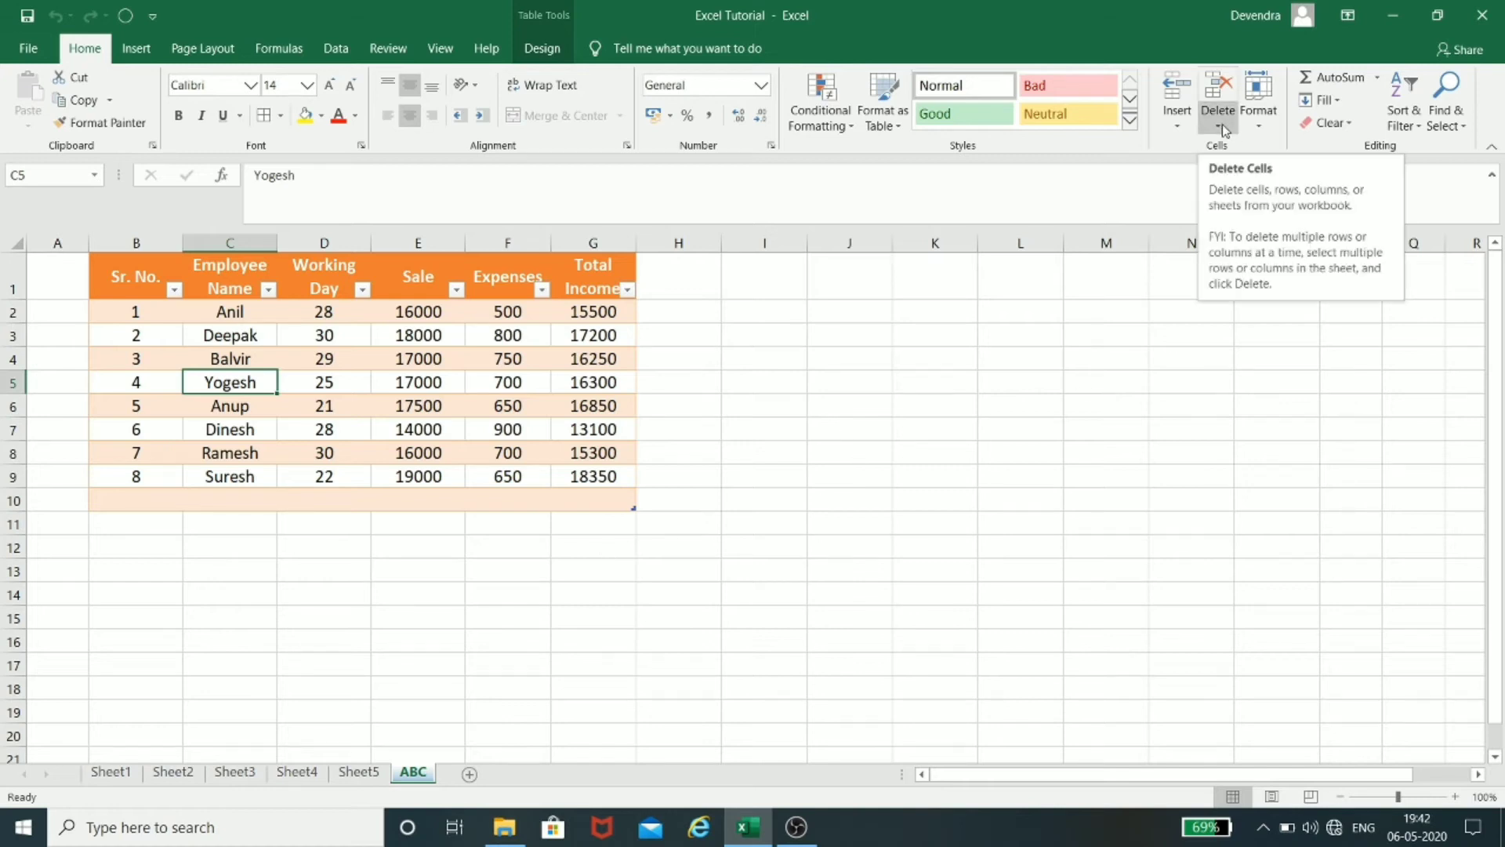
click(851, 475)
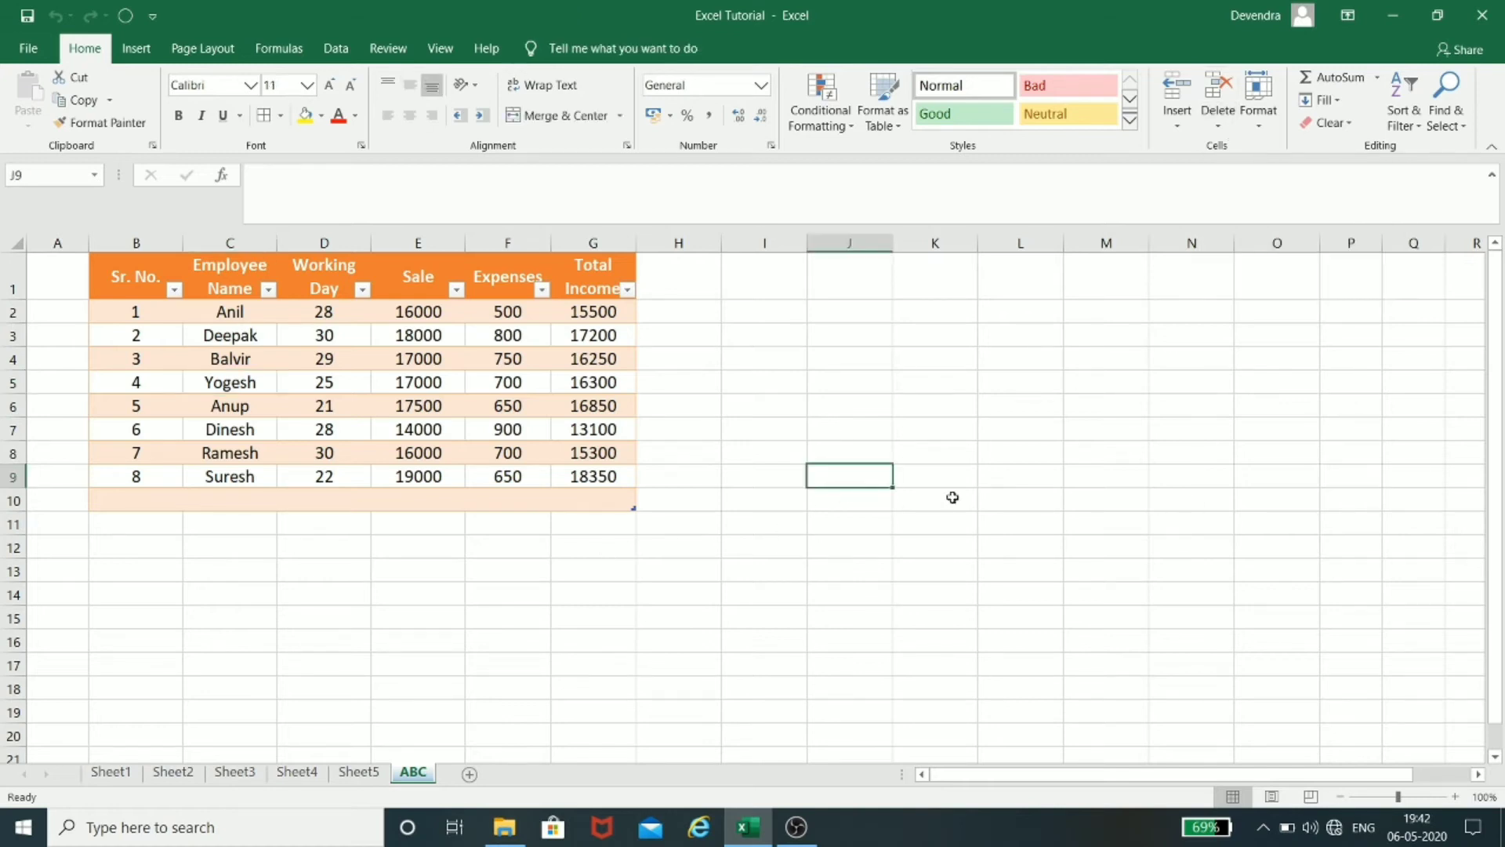
click(1258, 118)
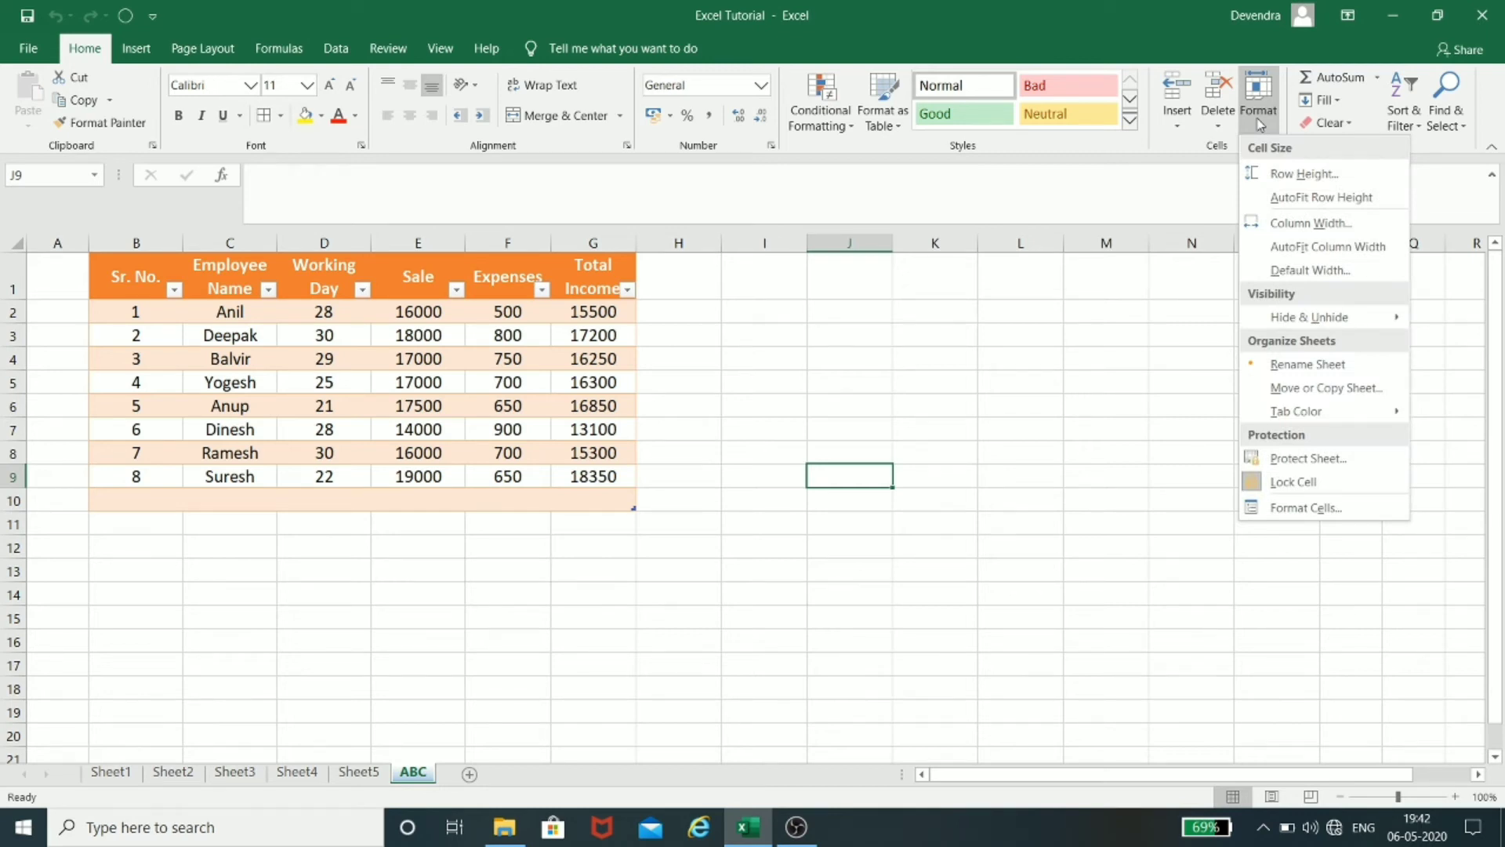
click(317, 837)
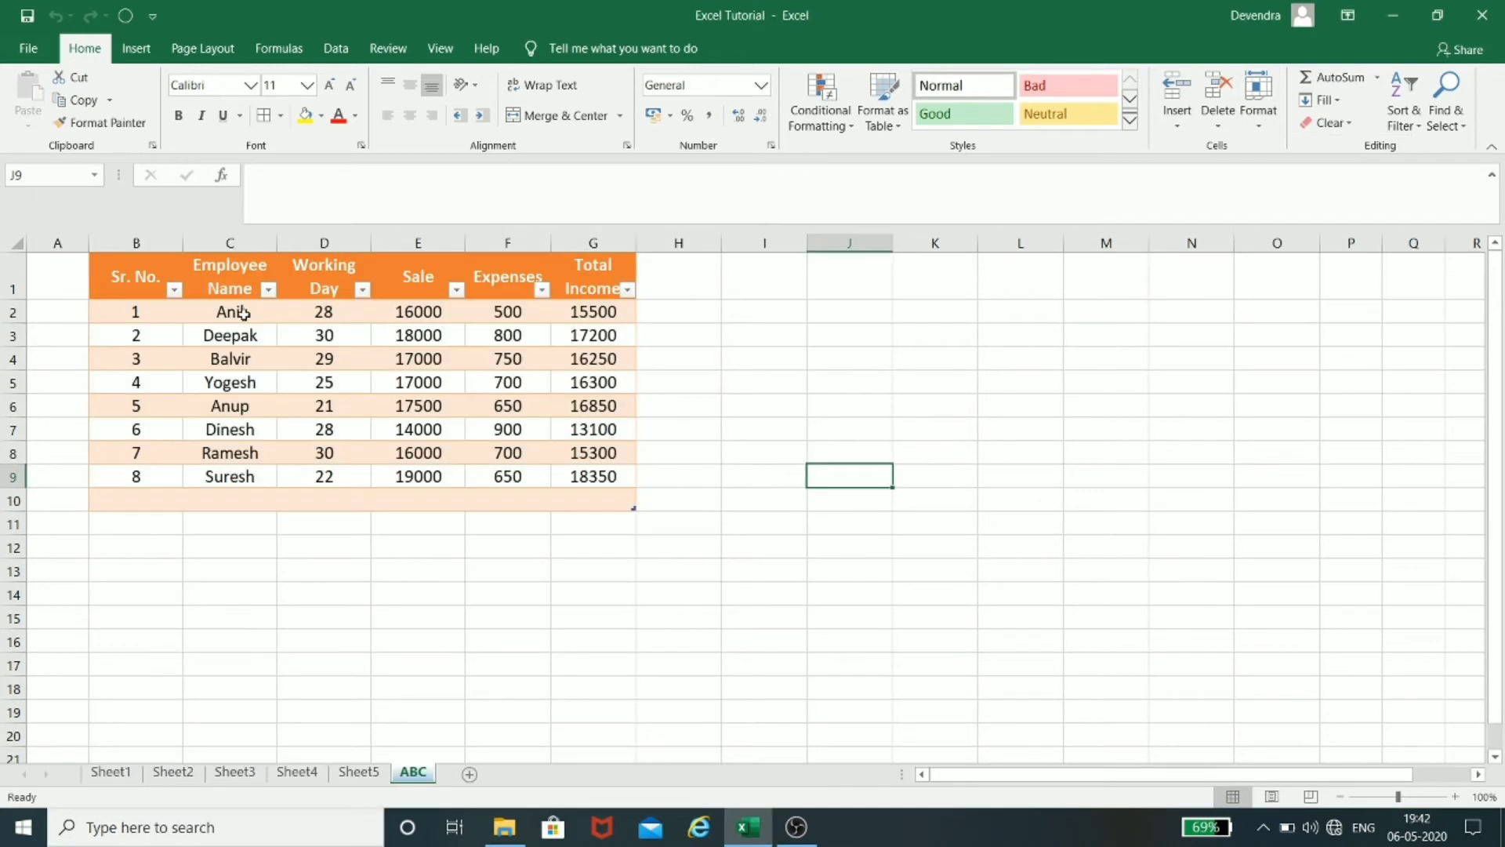
Step: Increase the row height of row 2 from cell C2
click(239, 314)
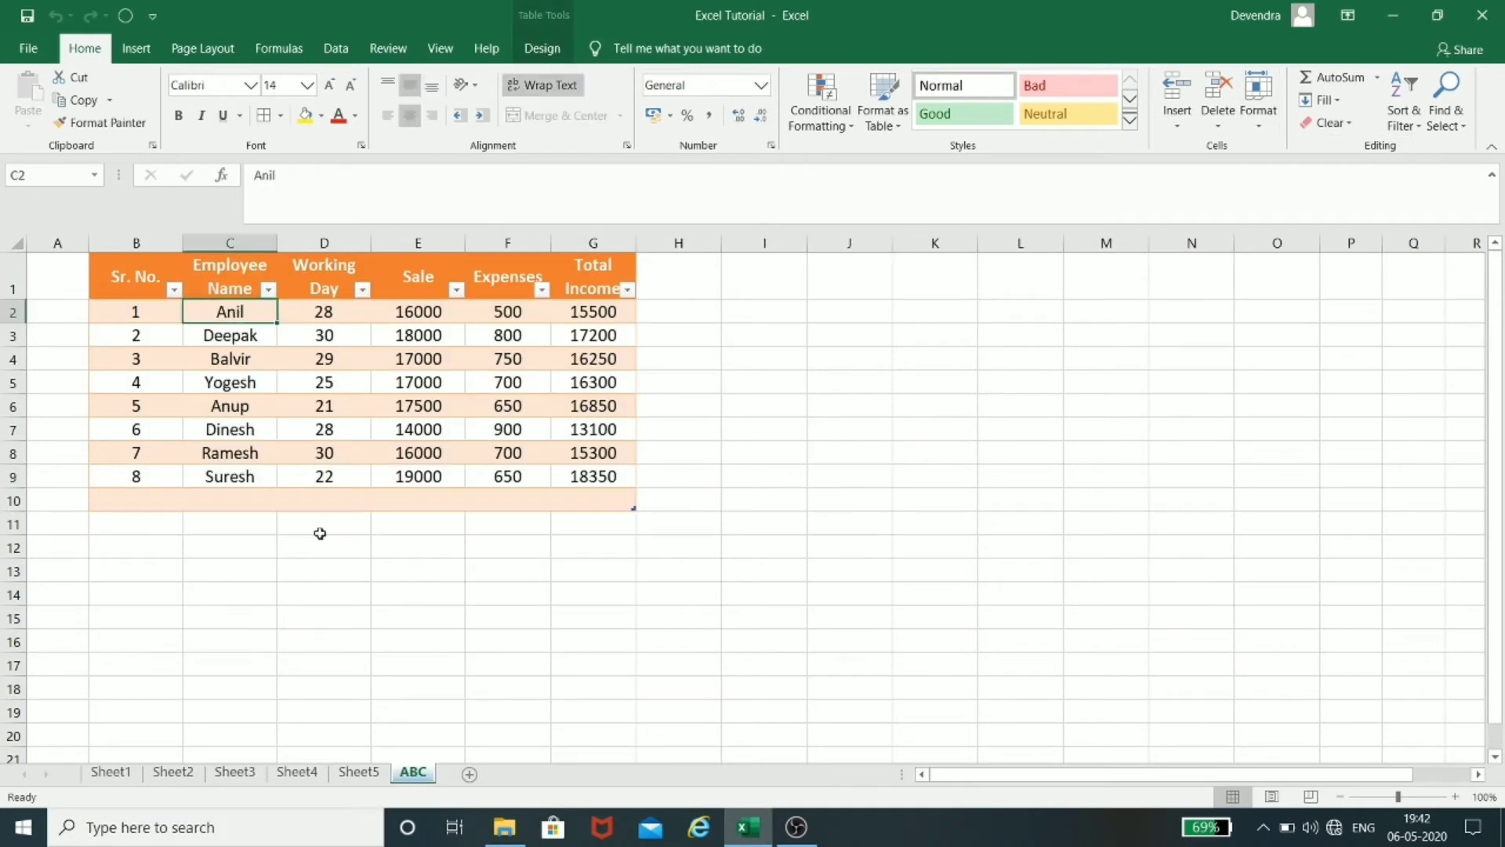
click(1257, 114)
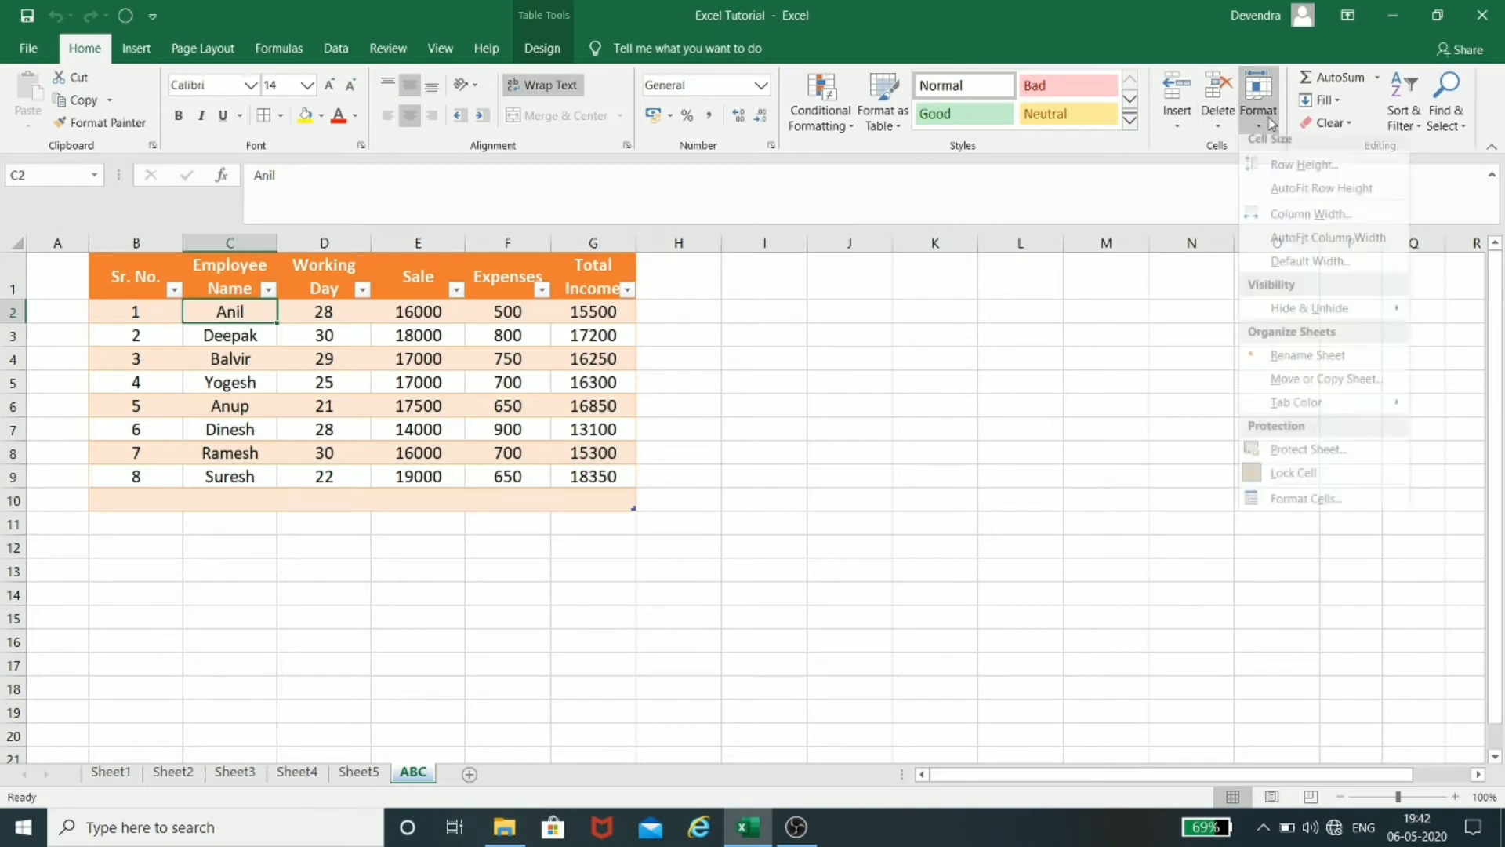
click(1289, 174)
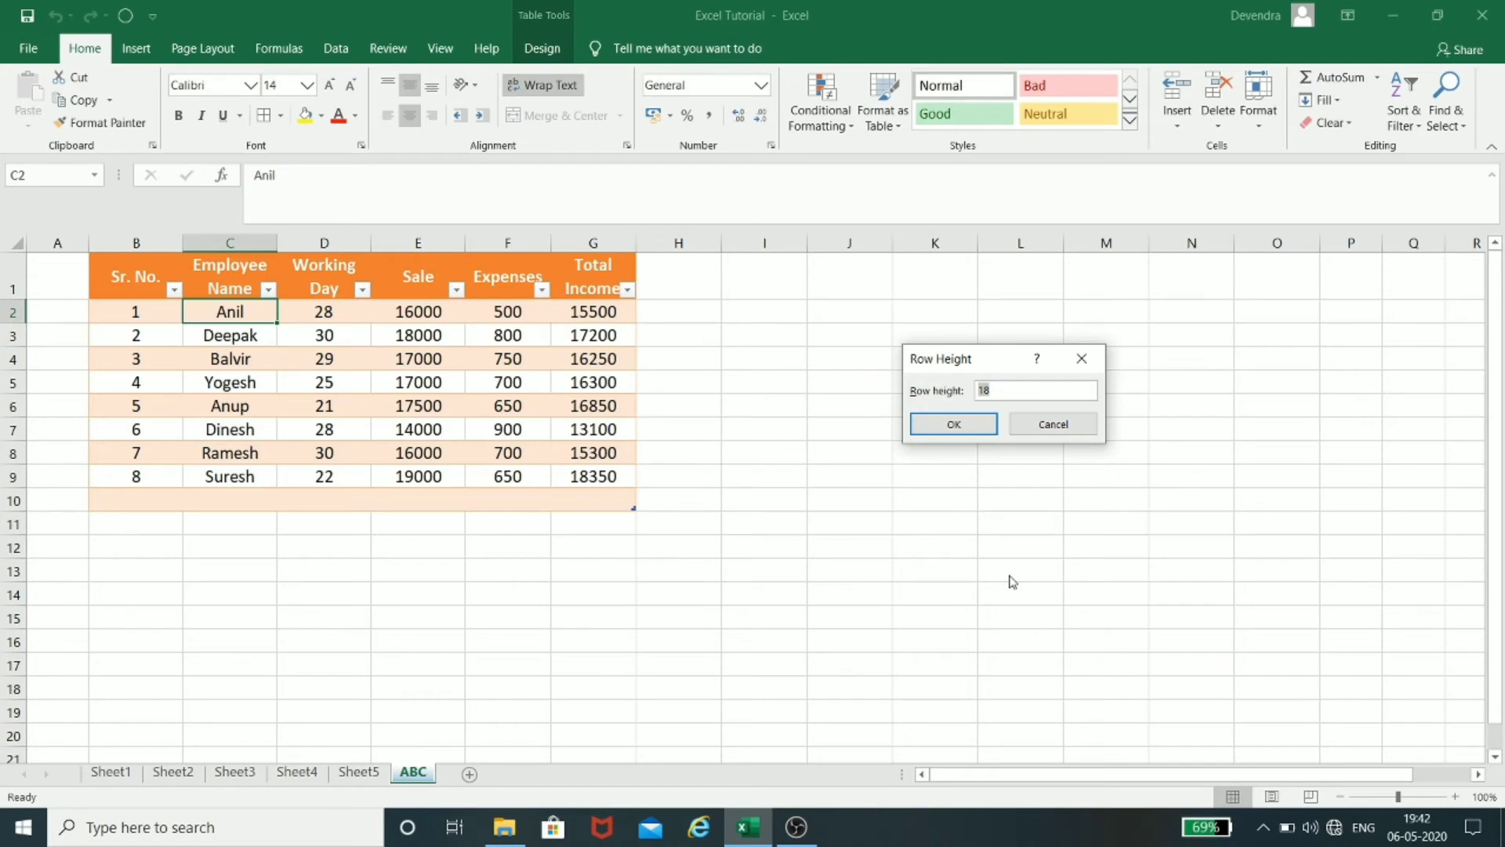
key(Return)
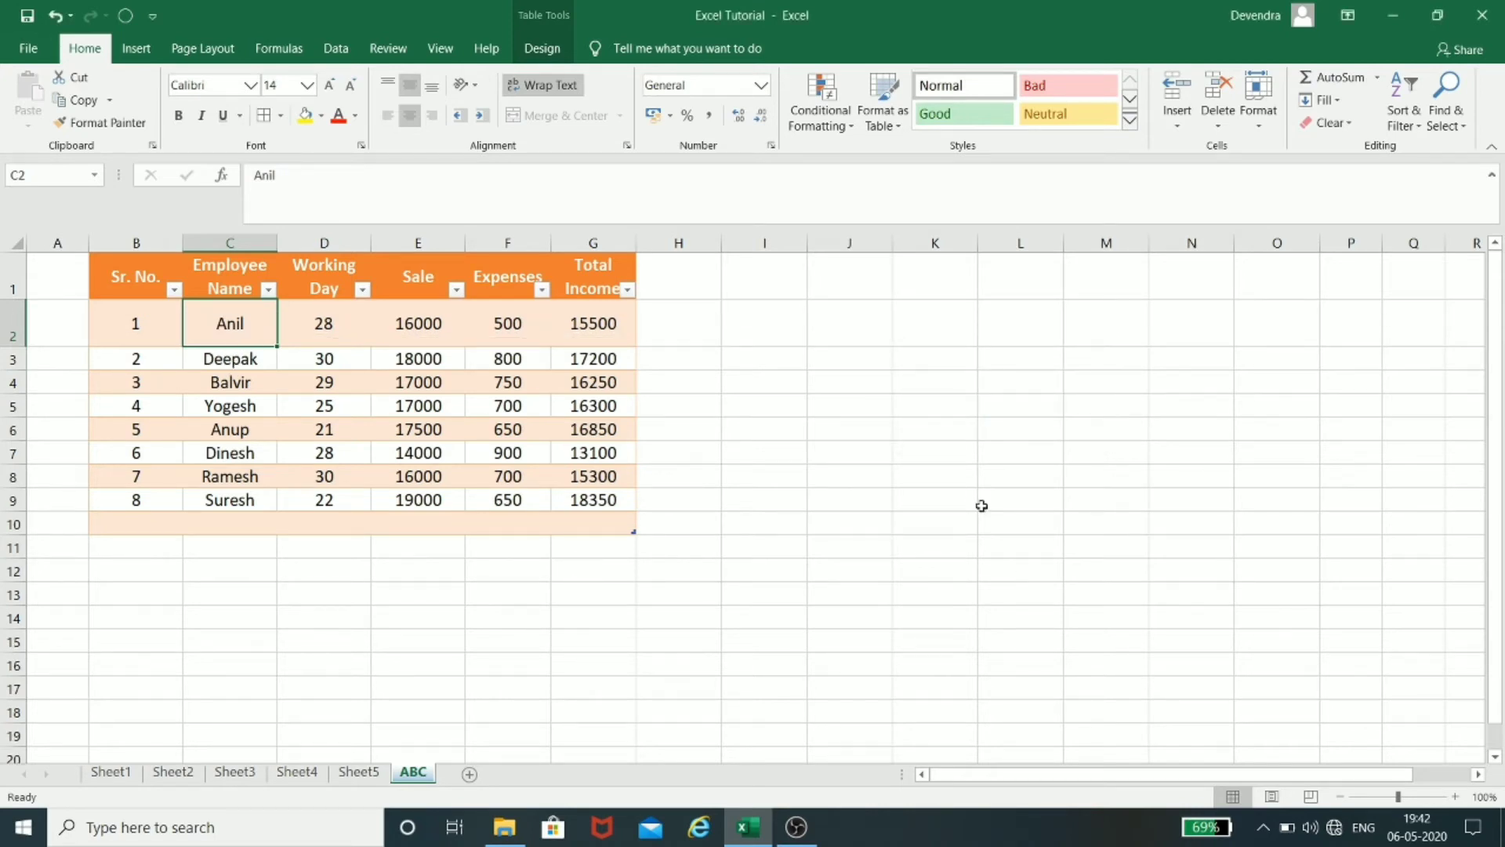
Step: Apply AutoFit Row Height to row 2 of the employee table
click(1264, 132)
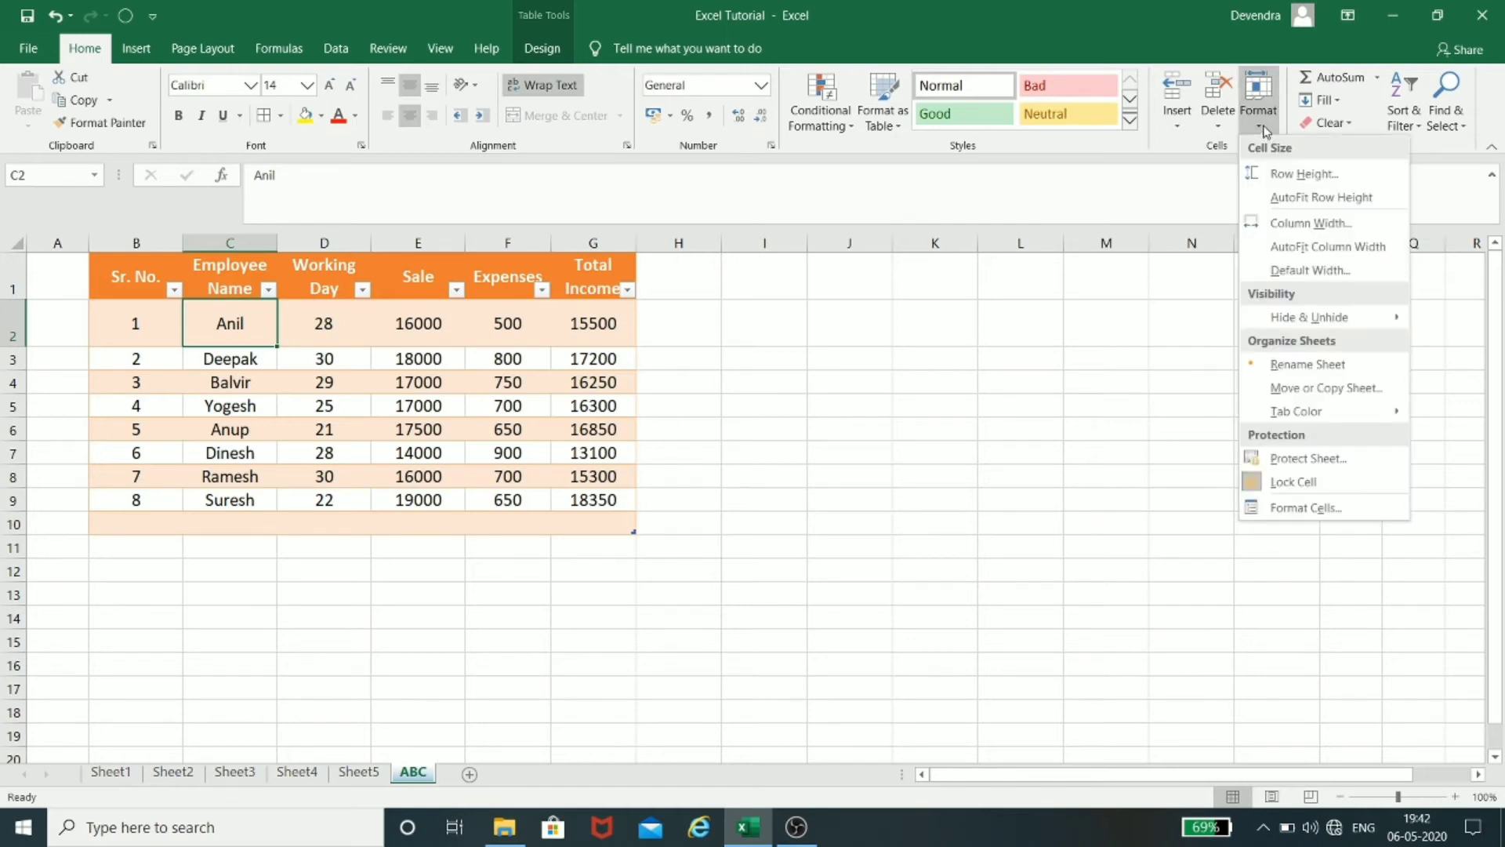
click(948, 524)
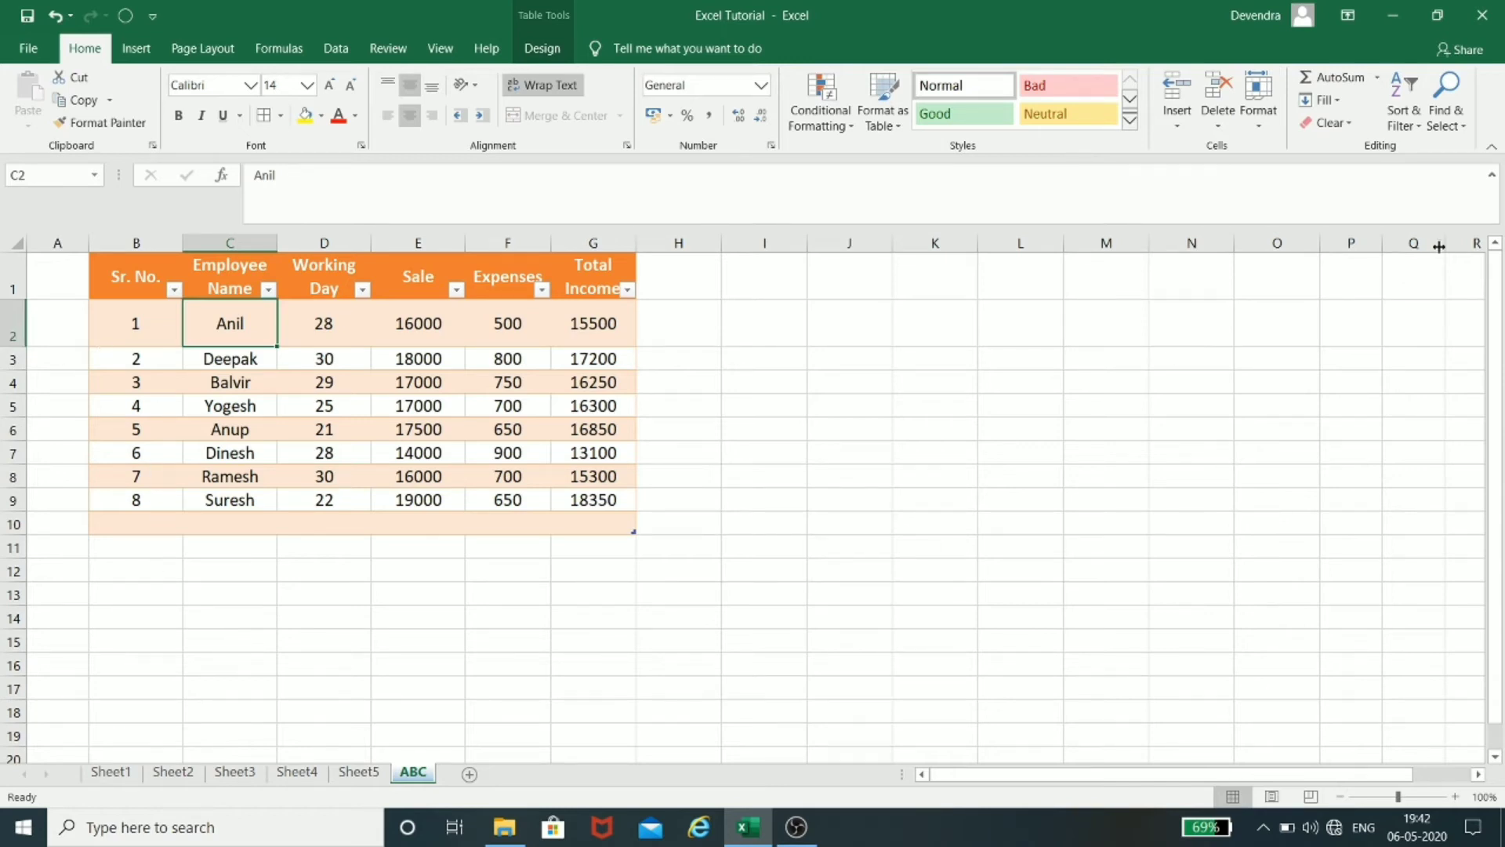
click(1259, 124)
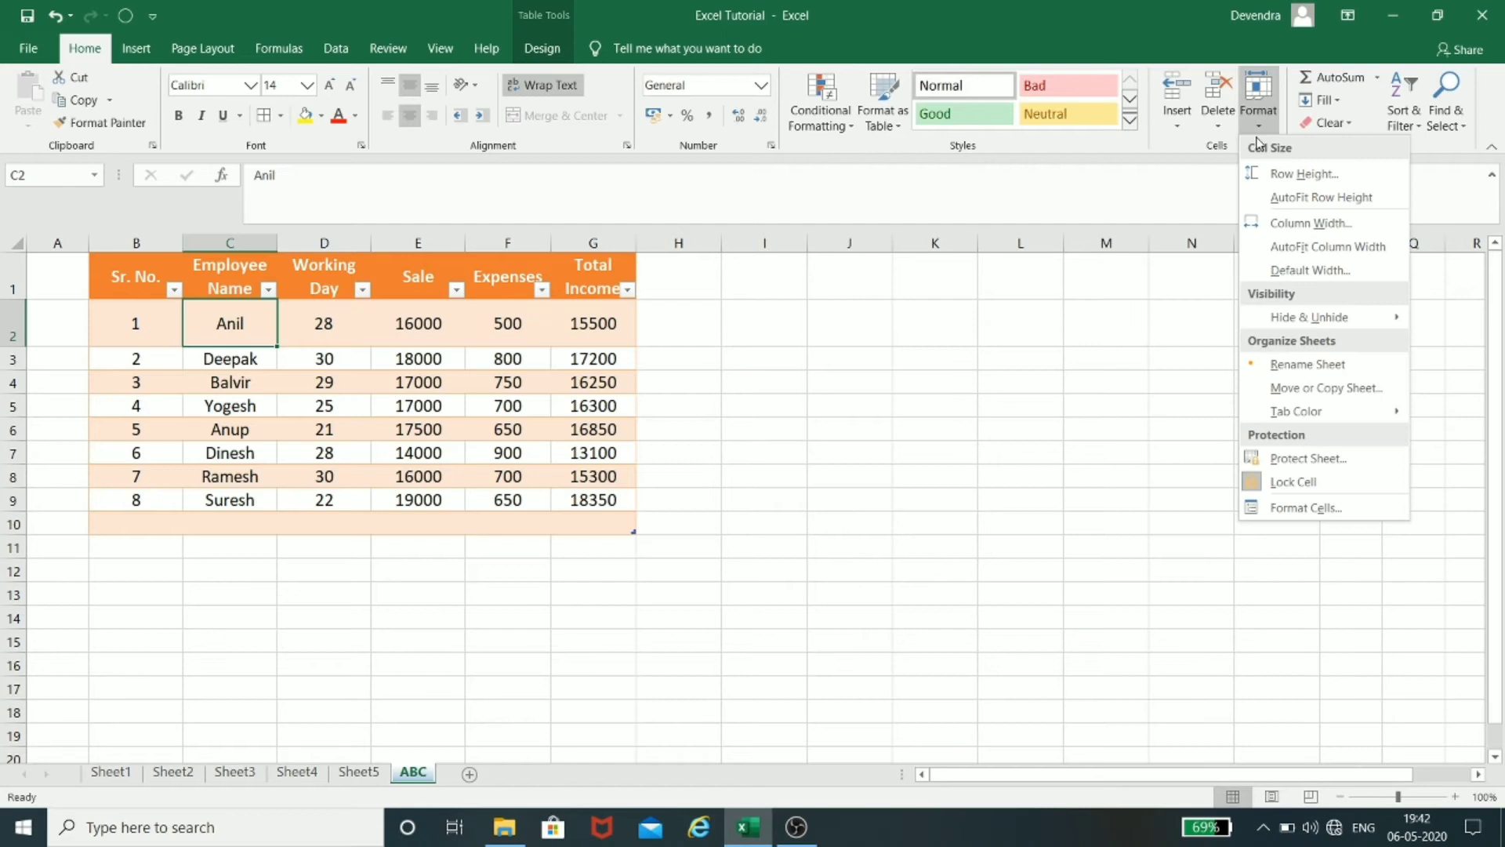
click(1278, 200)
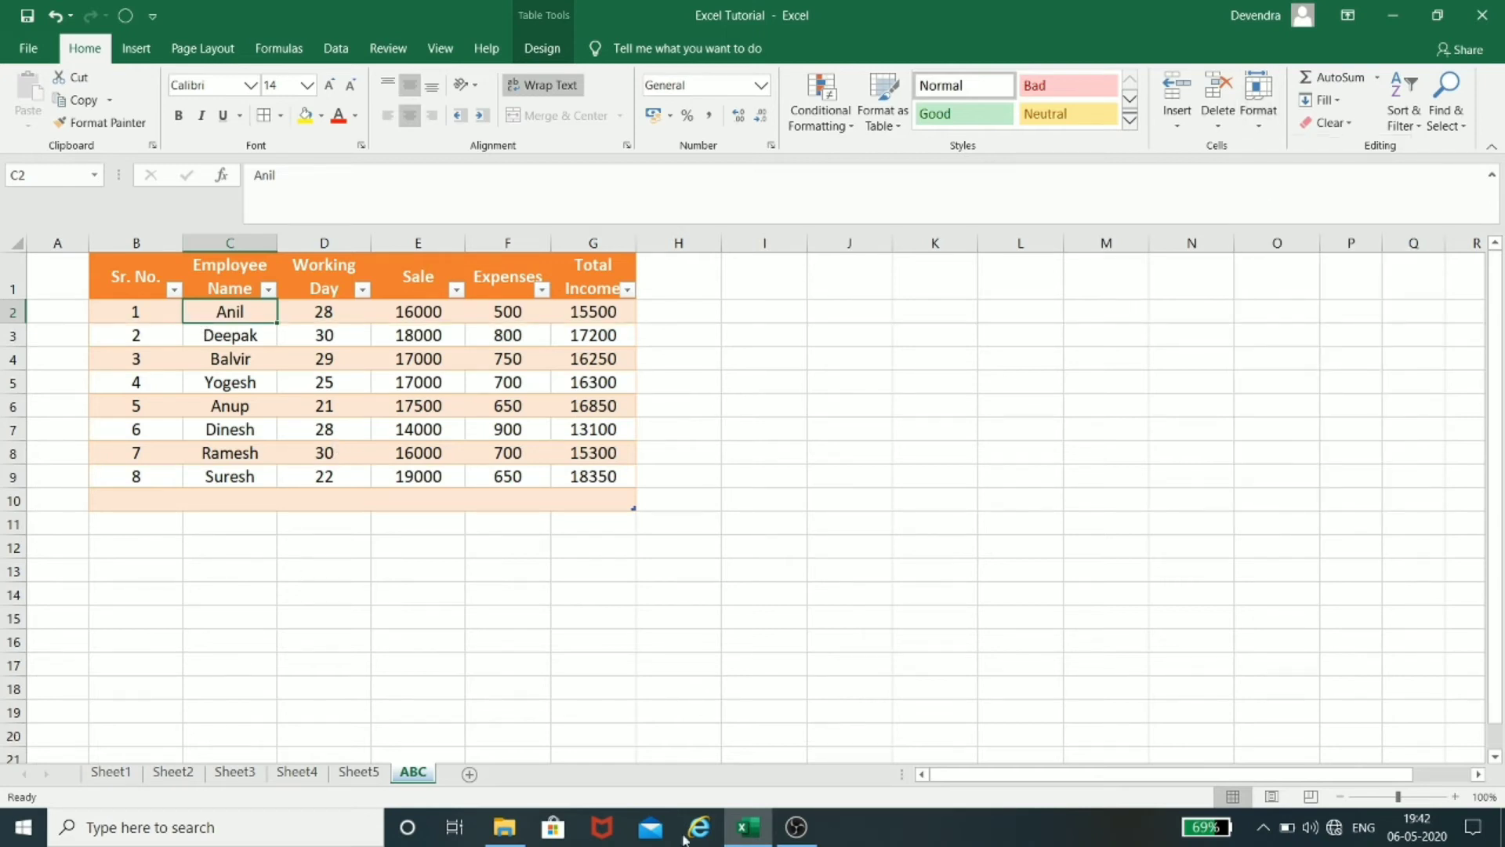
Step: Set the width of the Employee Name column to 30
click(1256, 118)
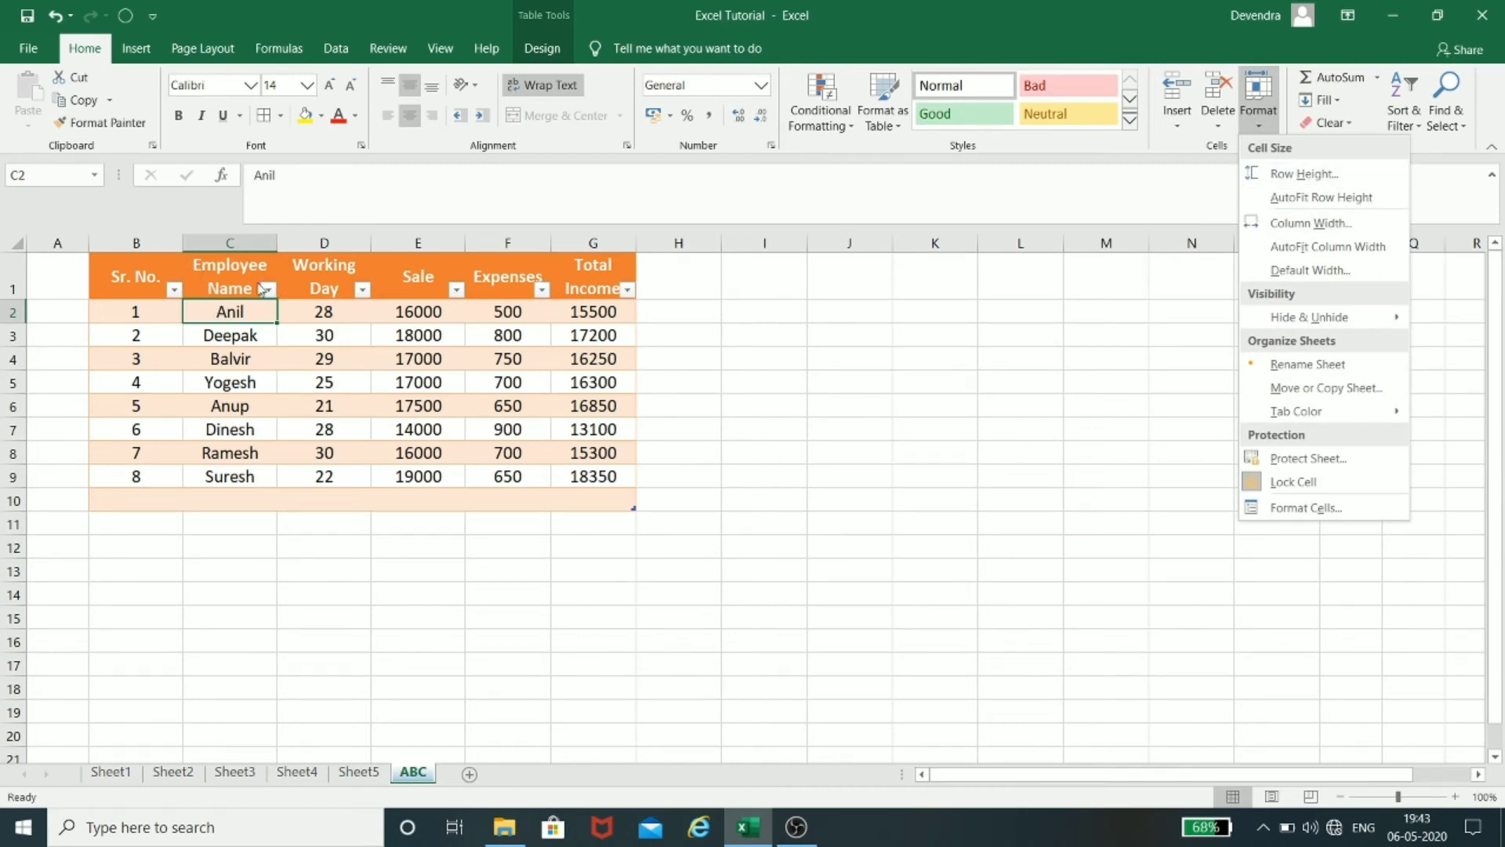
click(307, 284)
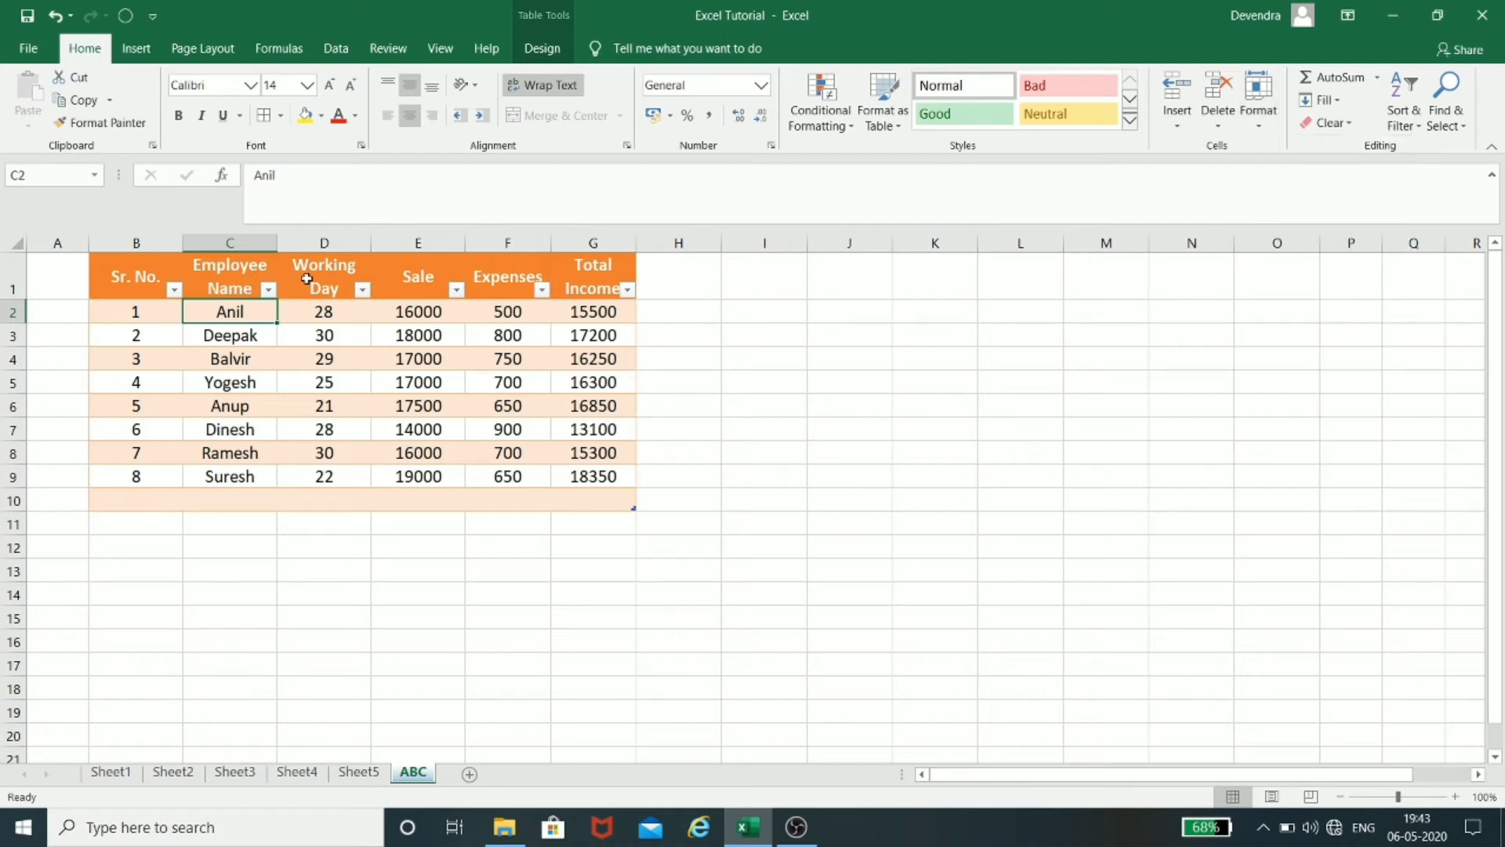
click(258, 276)
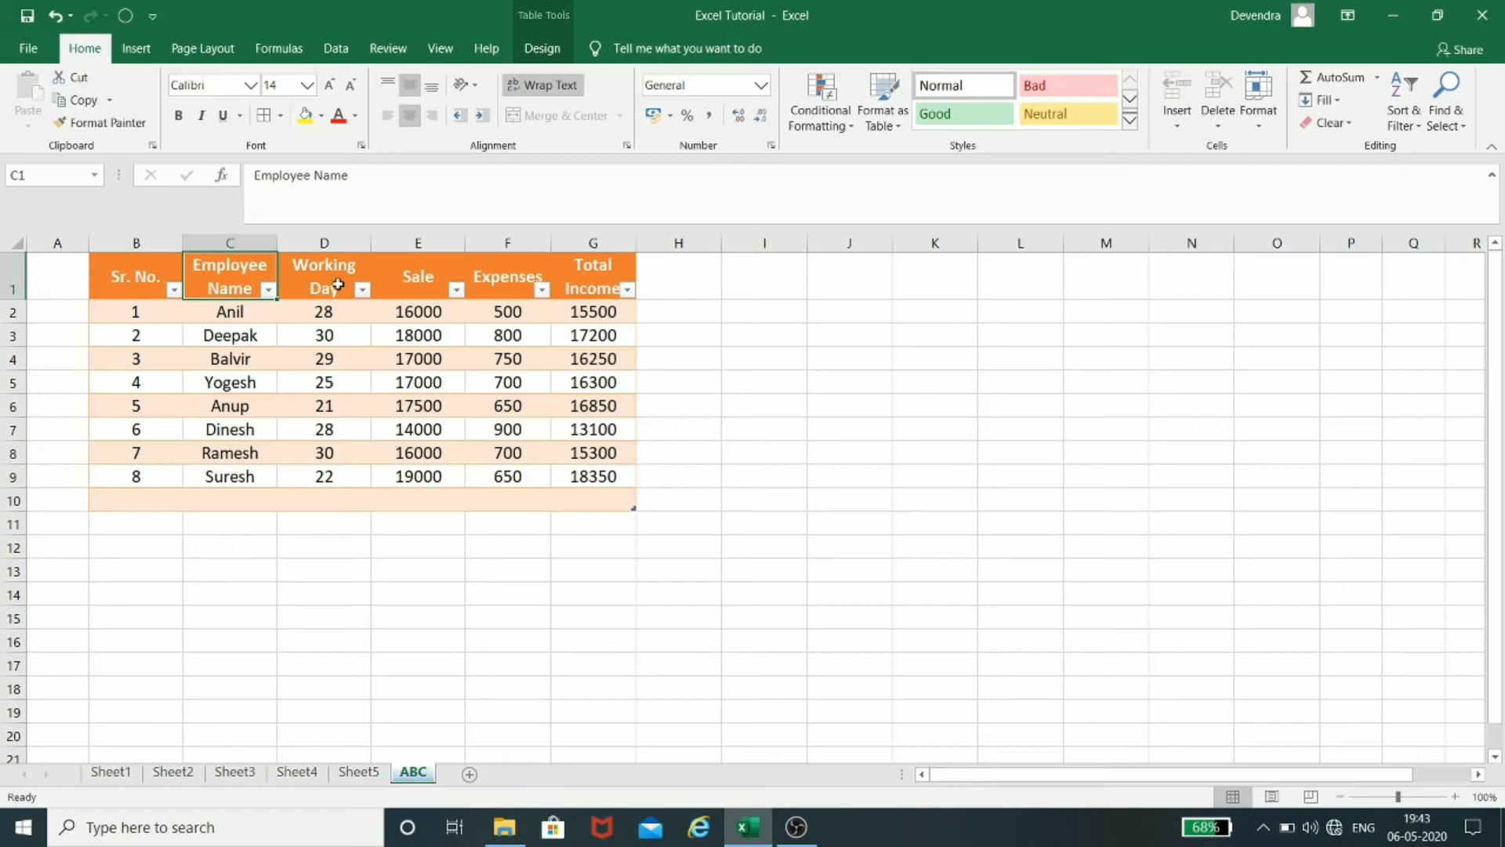
click(1258, 113)
click(1274, 224)
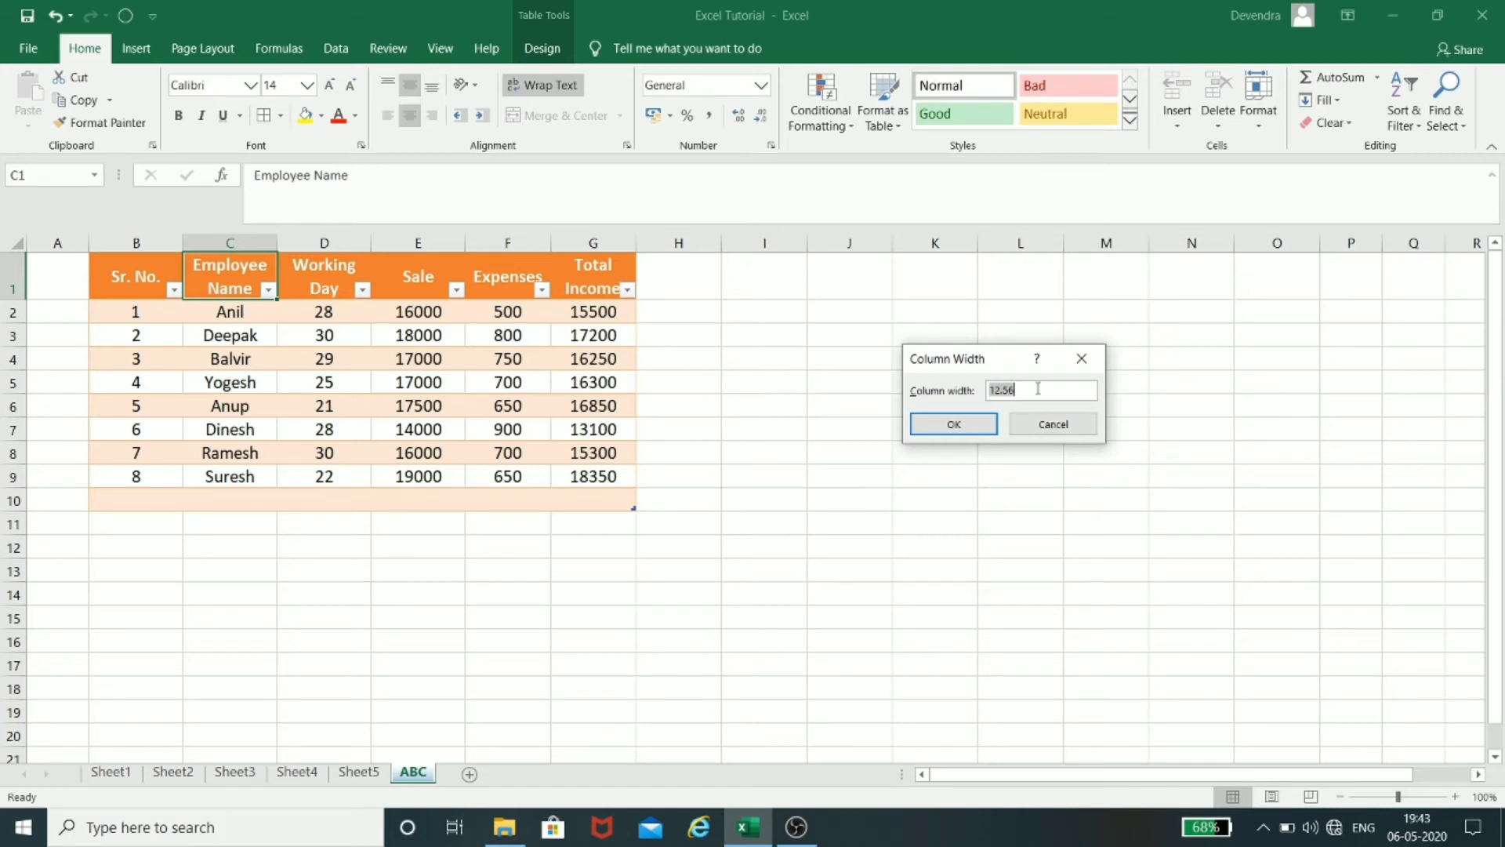
text(30)
key(Return)
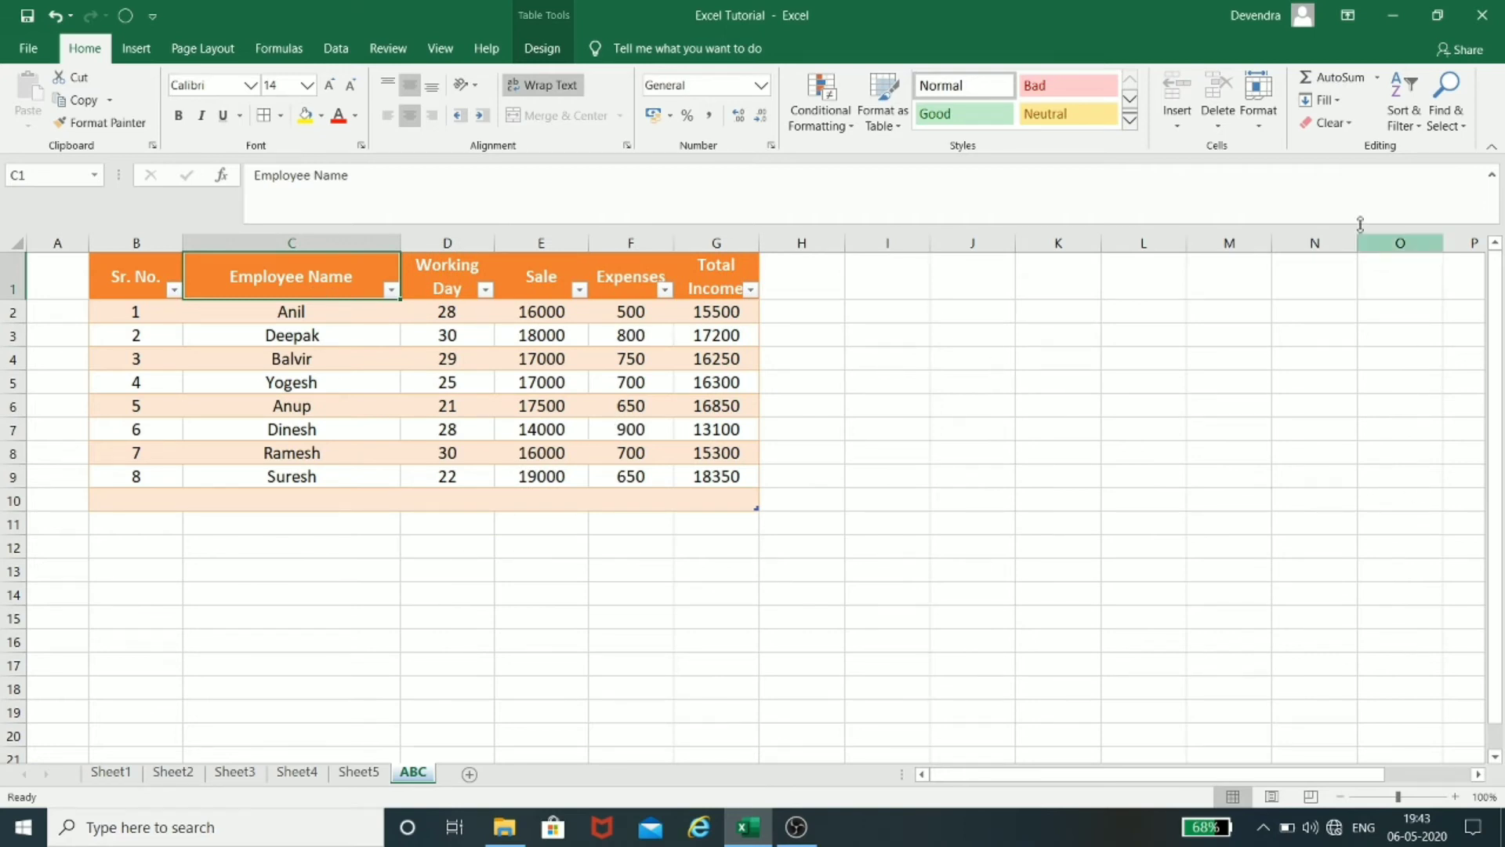
Step: AutoFit the width of the Employee Name column and view the sheet's standard column width setting without changing it
click(1268, 128)
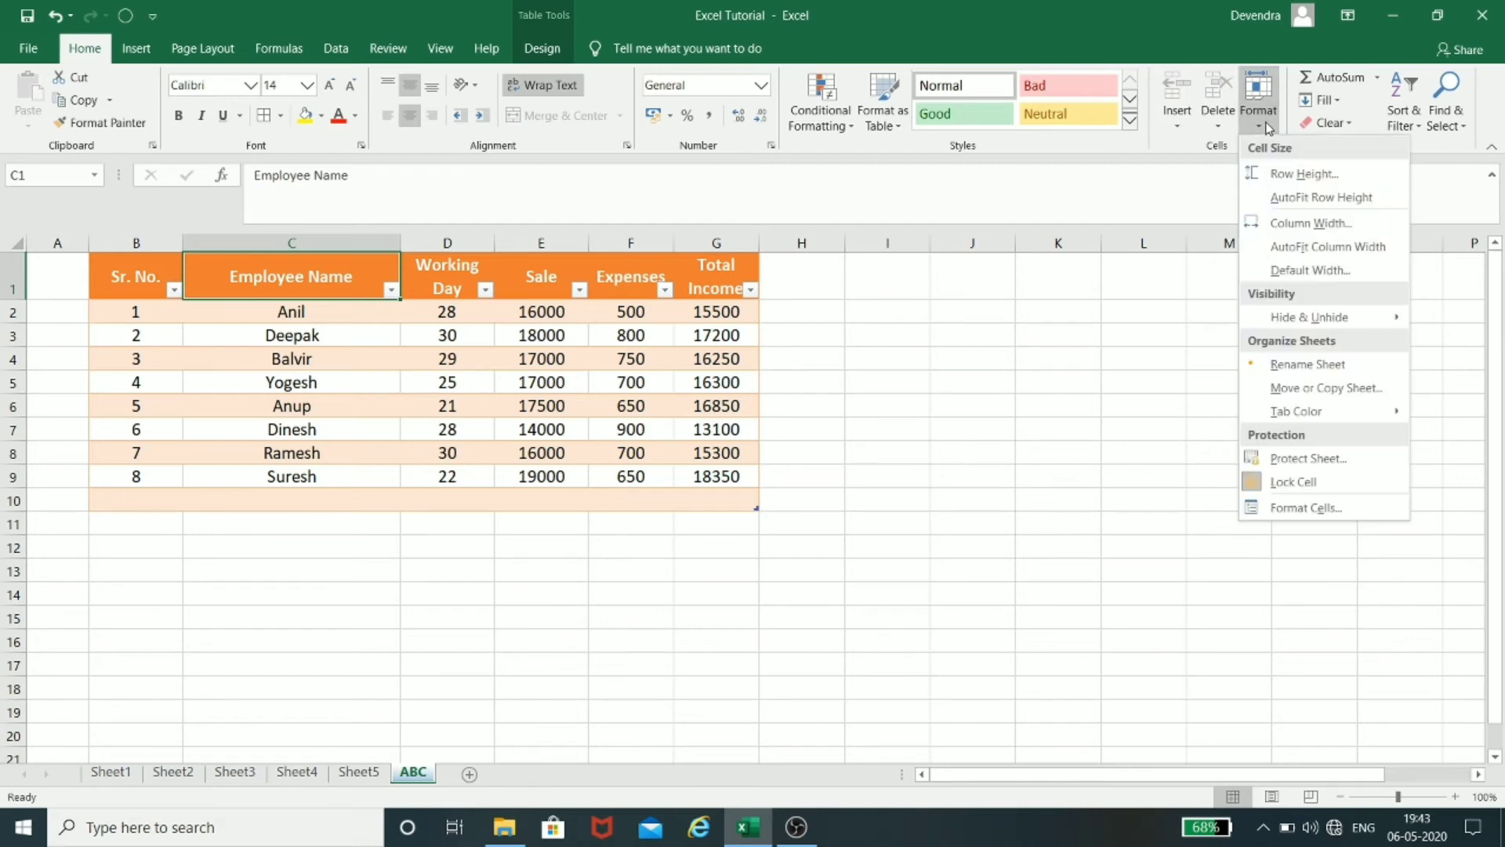
click(1314, 248)
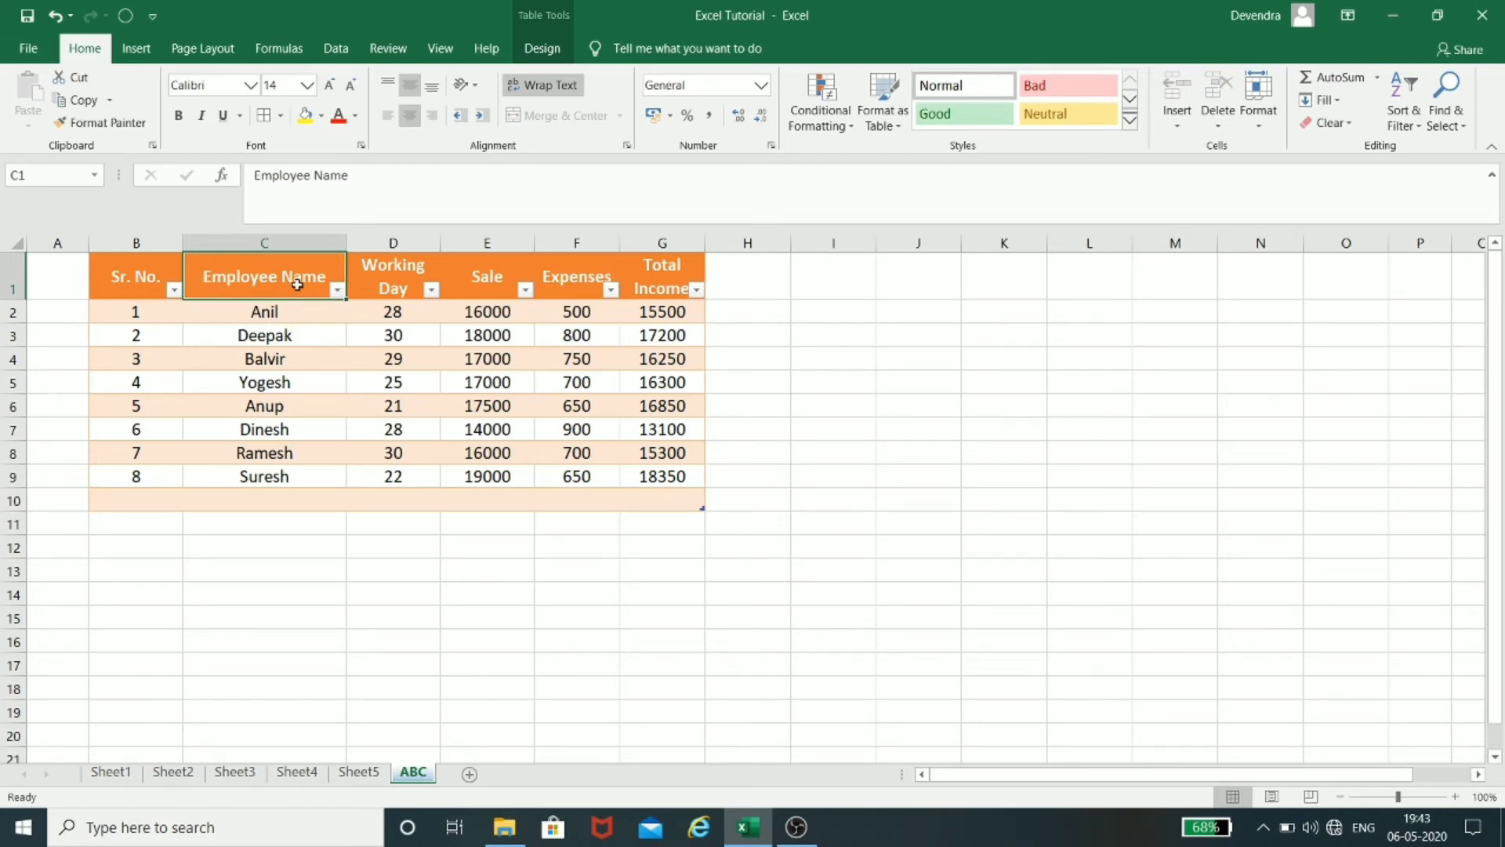
click(1270, 128)
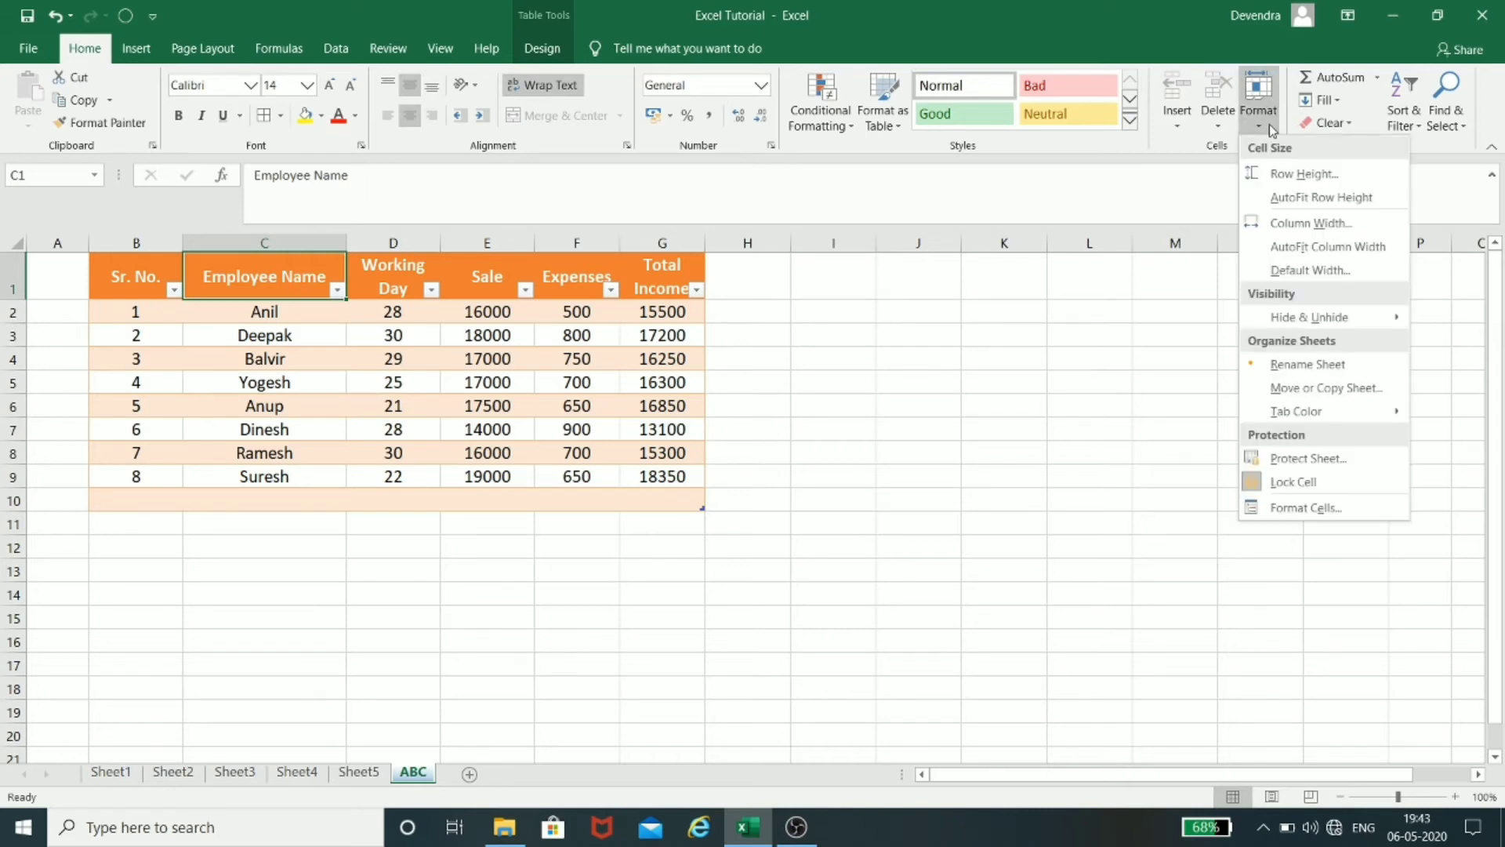
click(1289, 271)
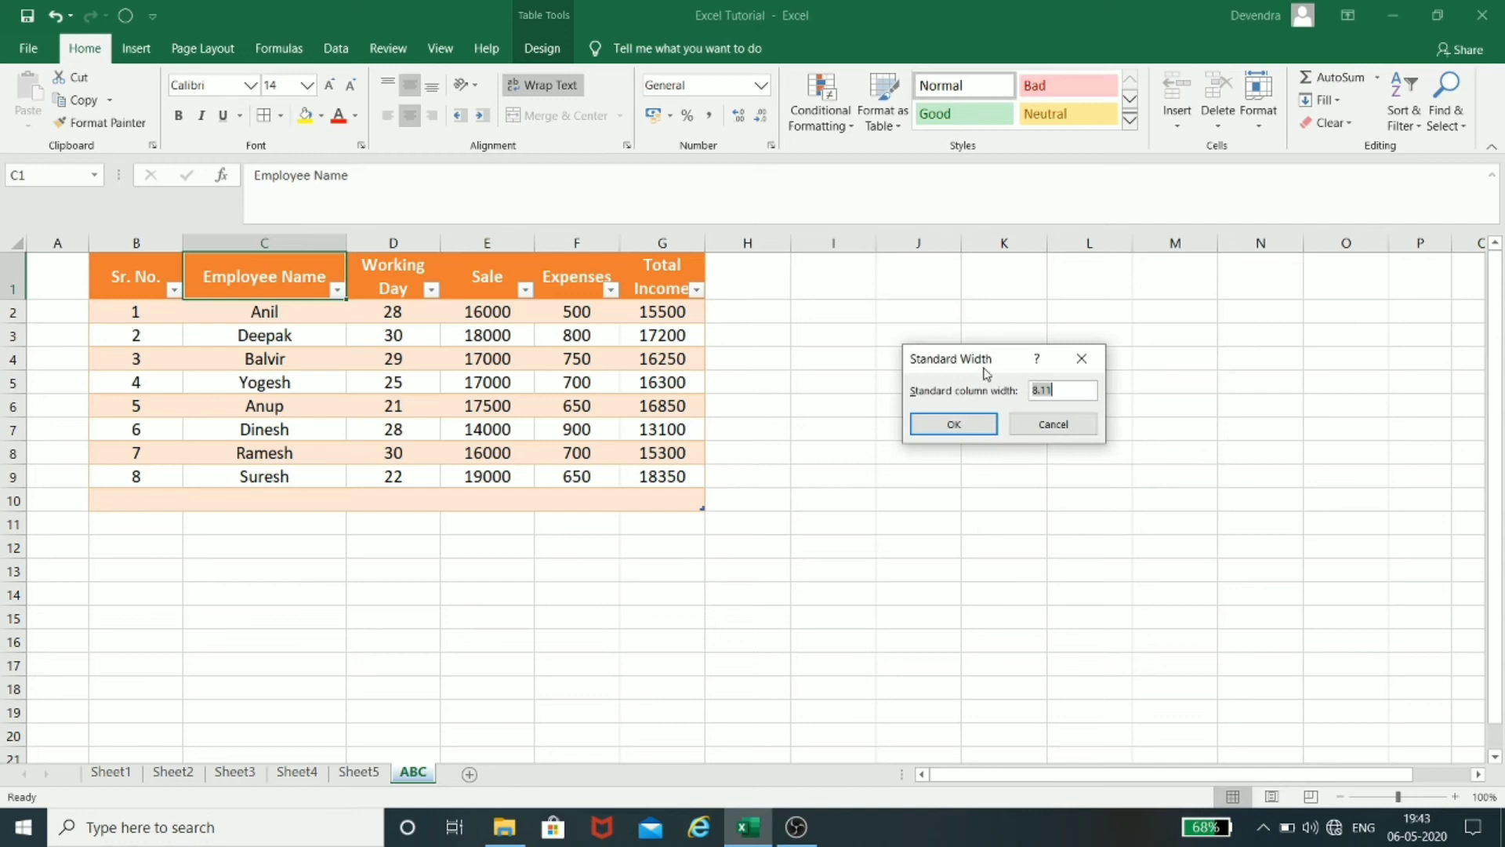
click(1055, 424)
Step: Hide row 3 of the employee table, working from cell B3
click(1269, 117)
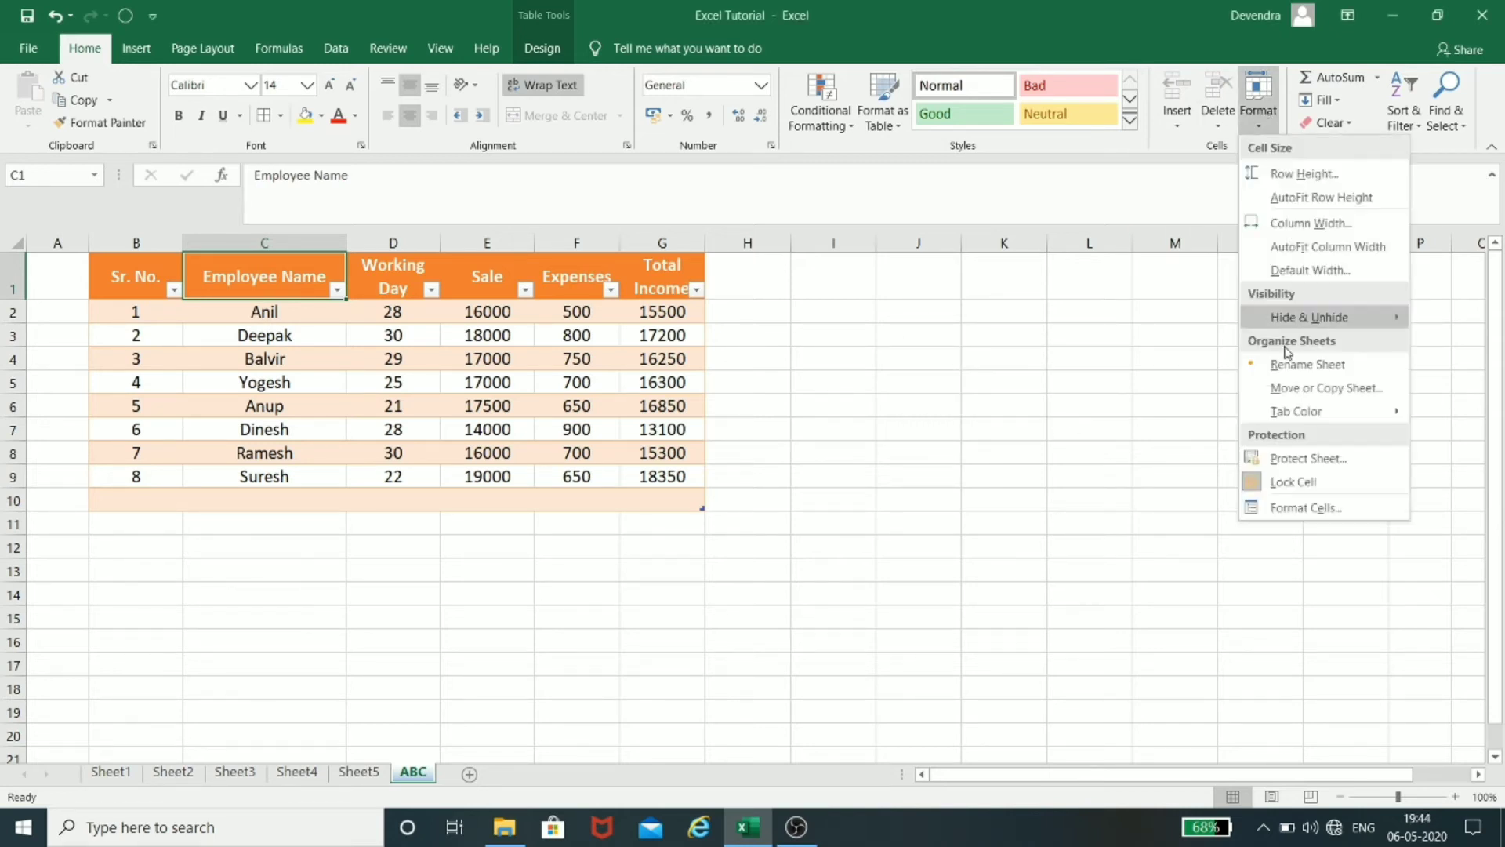
mouse_move(1285, 317)
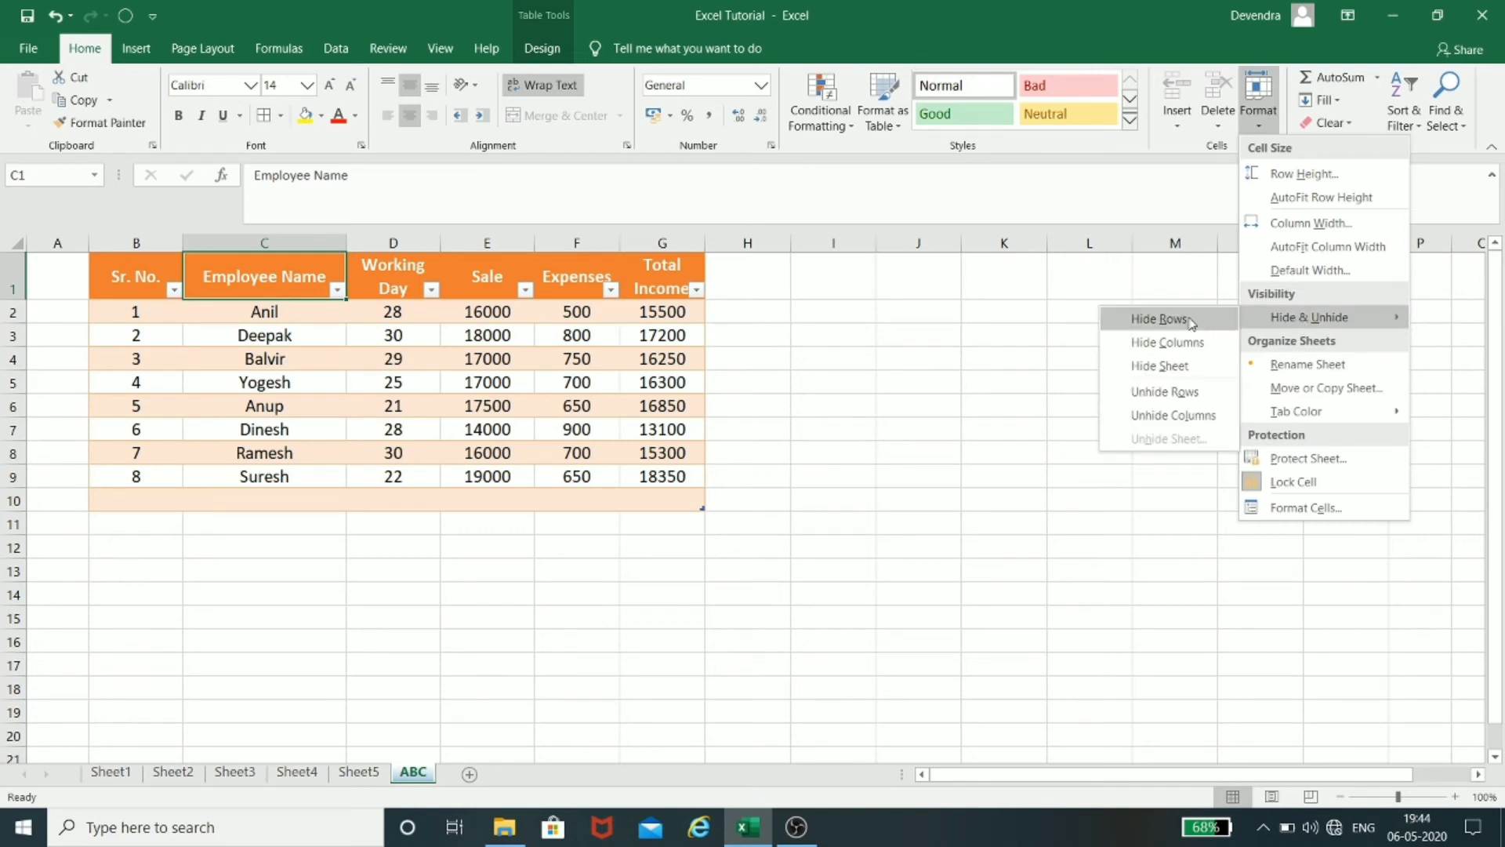
click(928, 448)
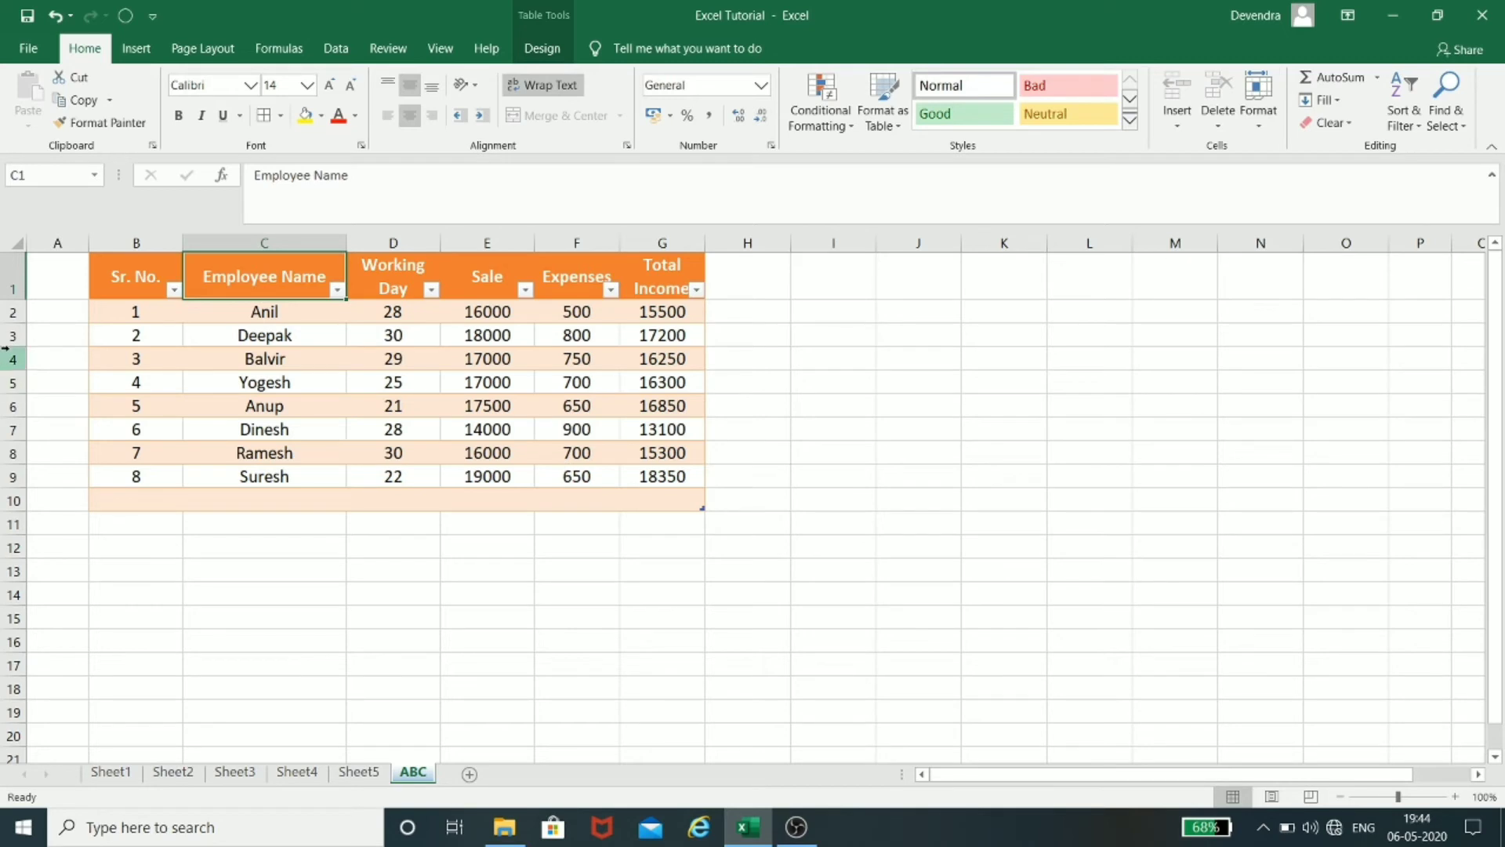
click(145, 334)
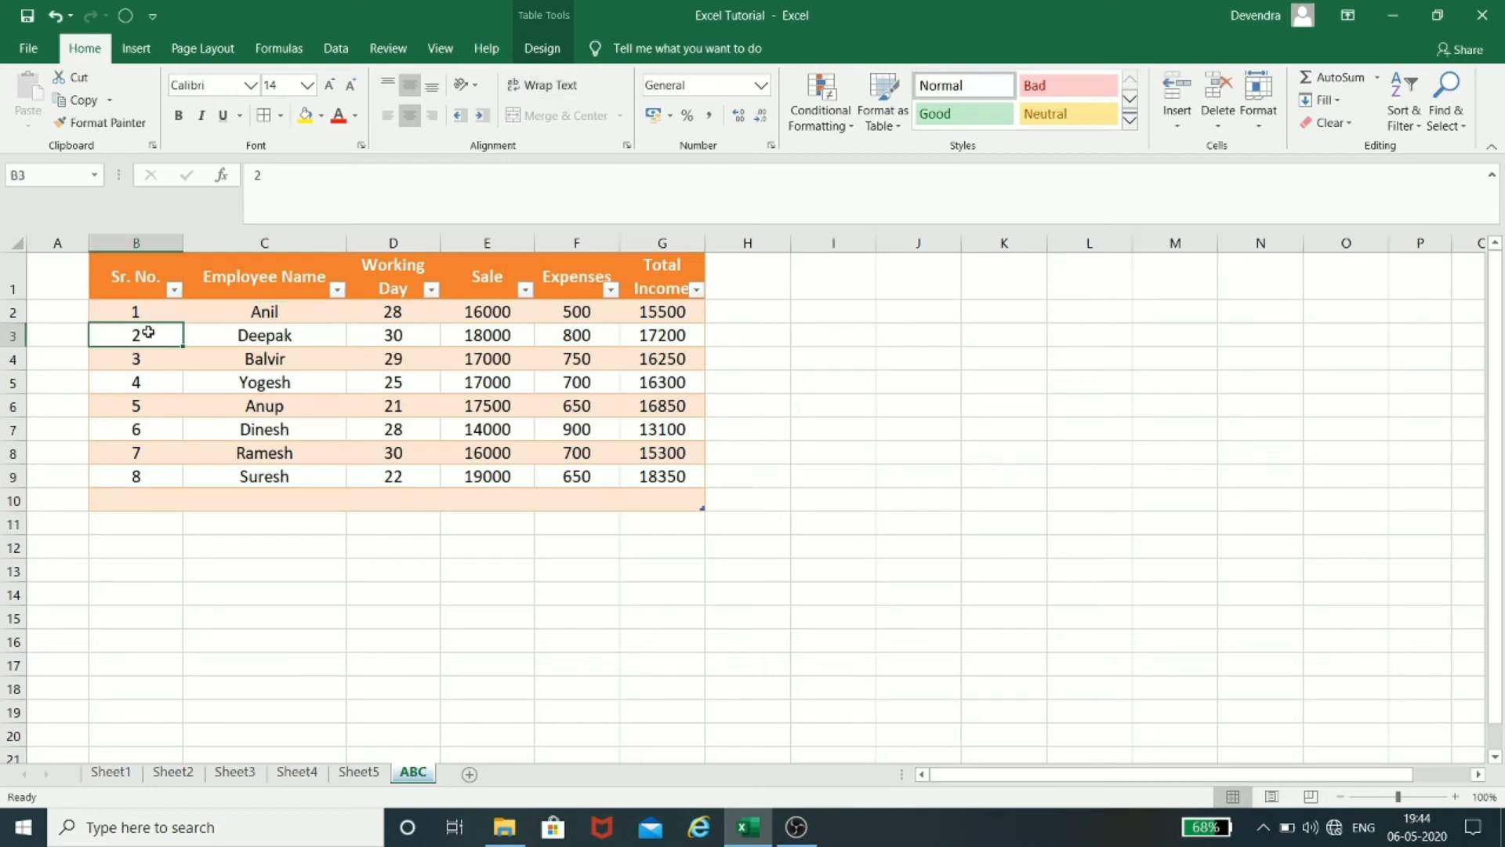
click(1259, 110)
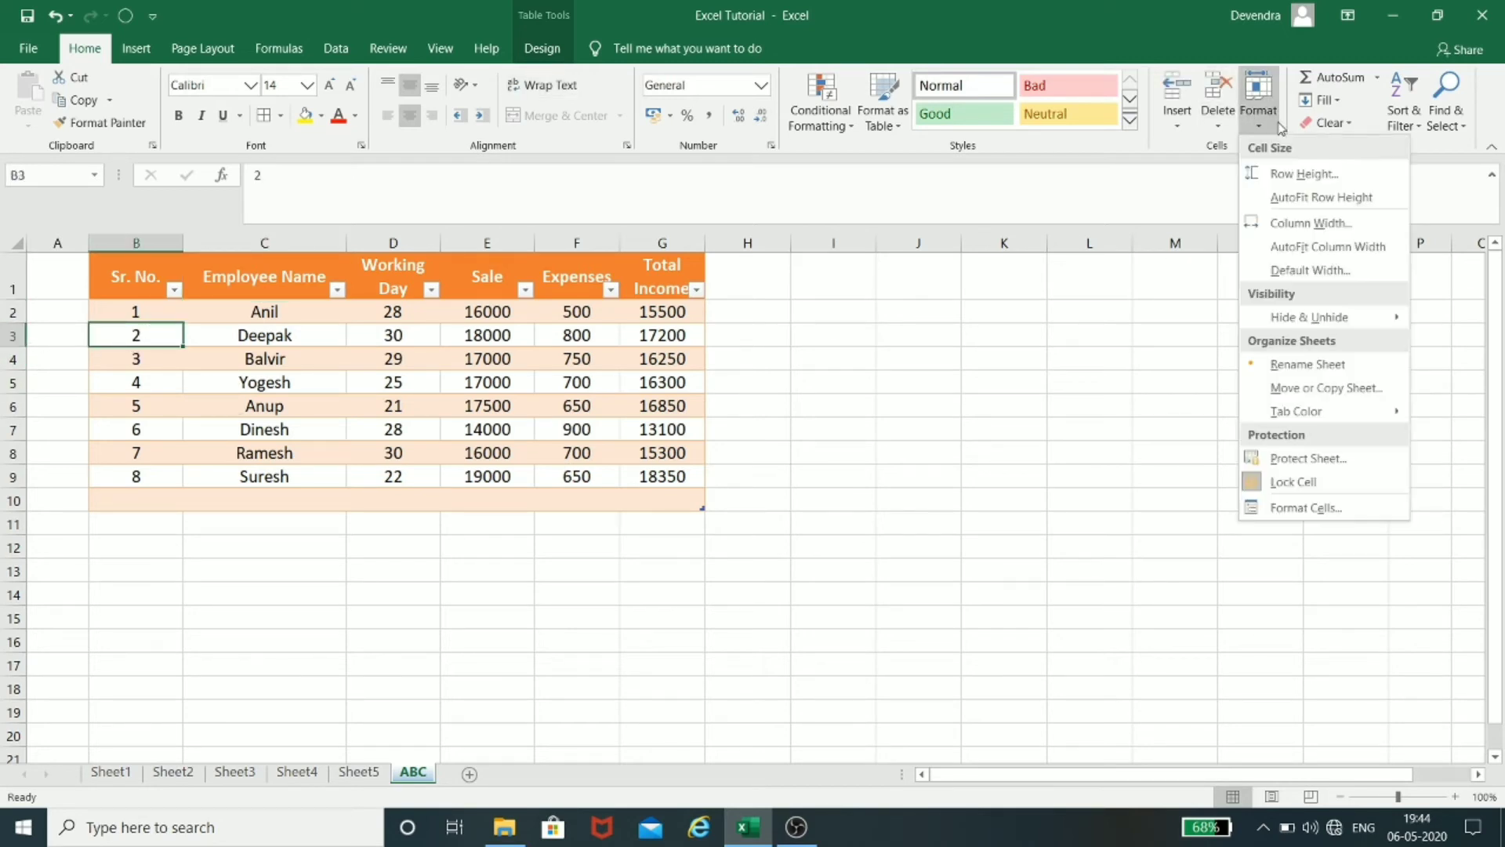
mouse_move(1278, 327)
click(1161, 317)
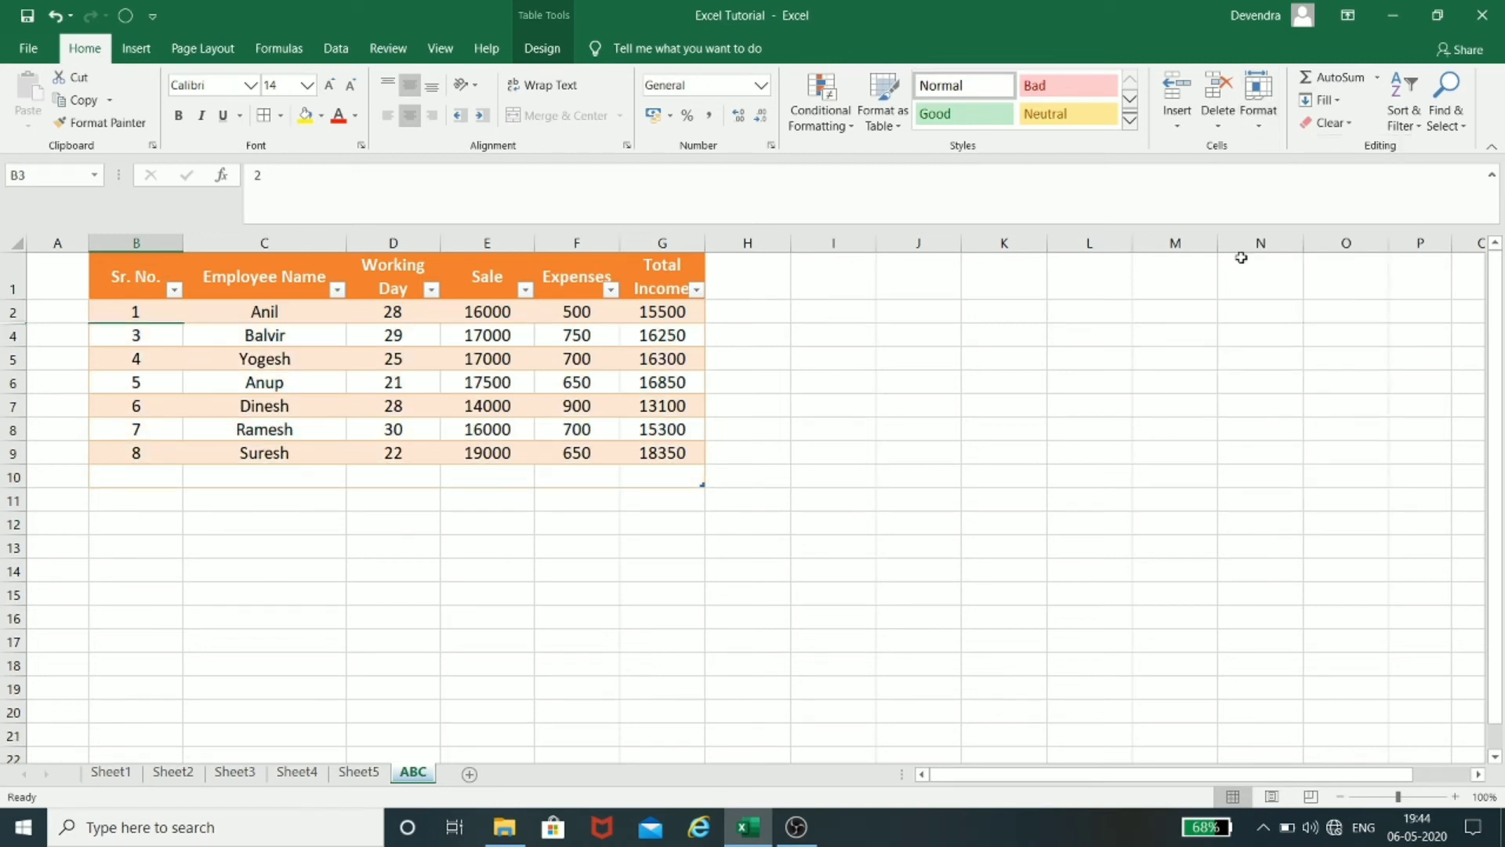
Step: Hide the Sr. No. column of the employee table
click(1259, 124)
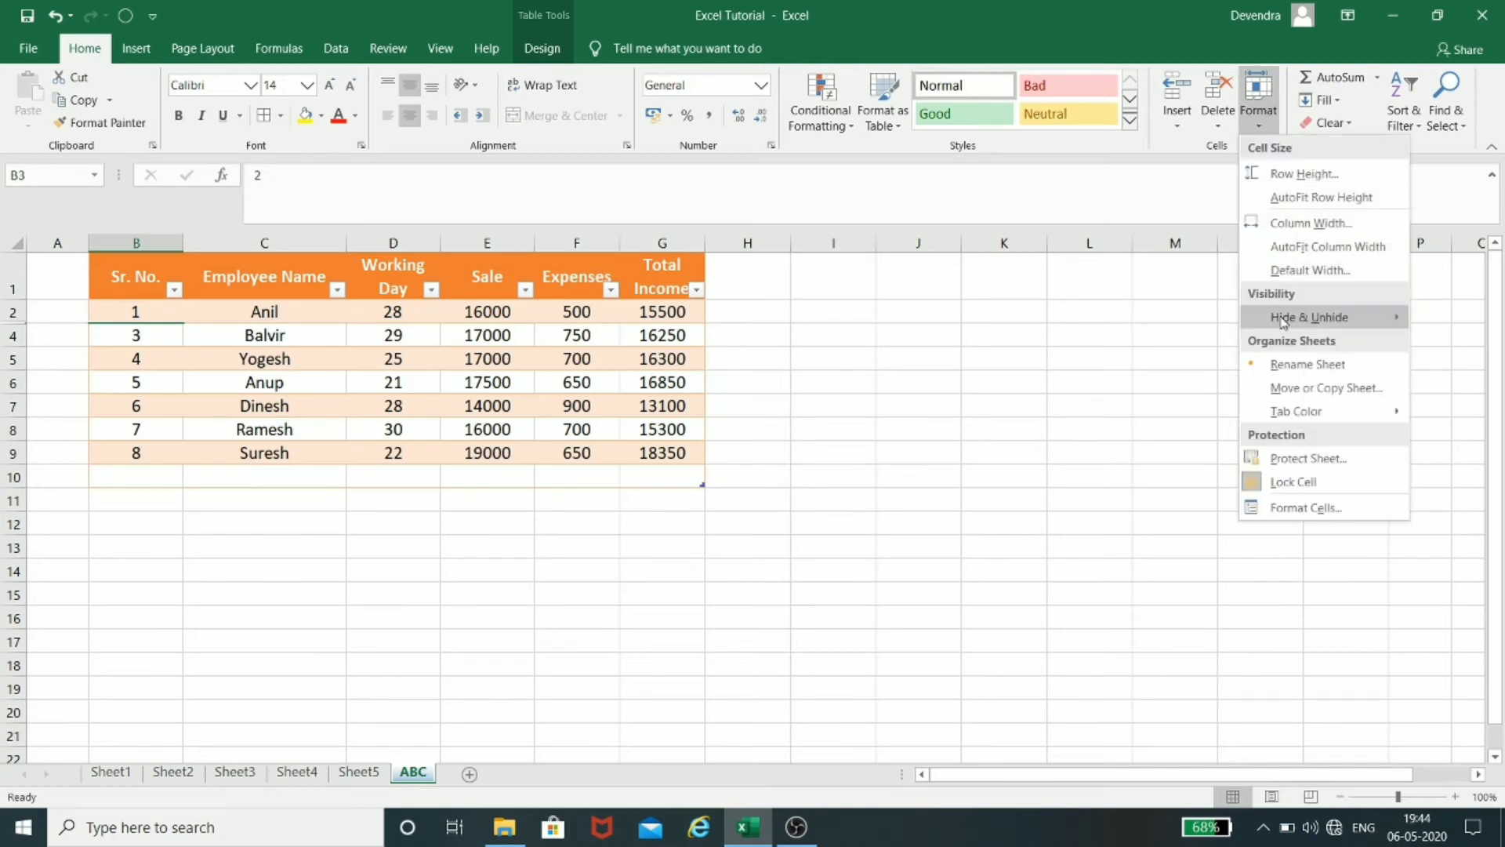
mouse_move(1285, 318)
click(1168, 343)
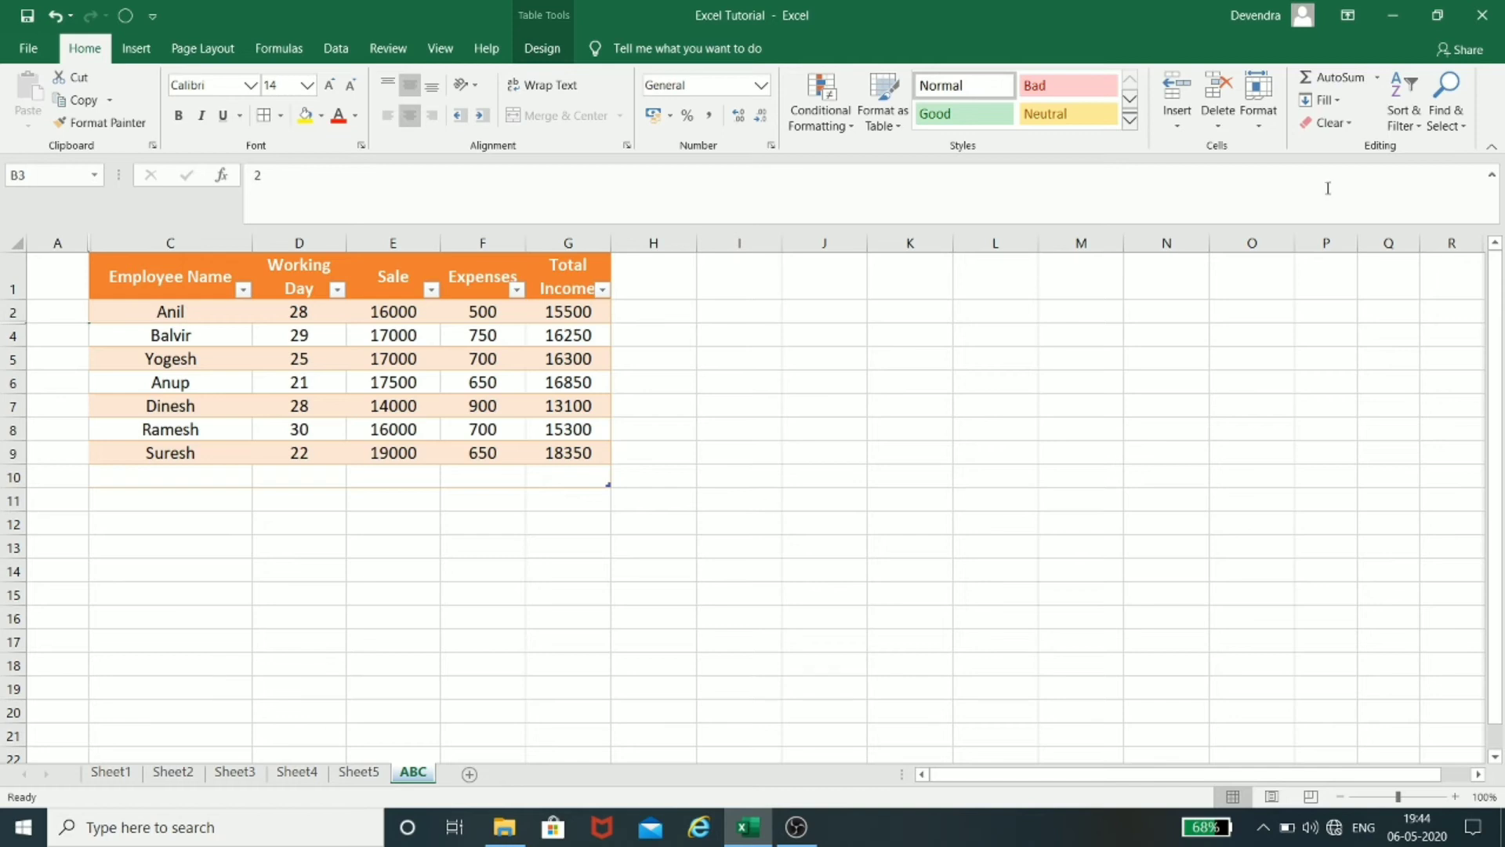
Step: Hide the ABC worksheet that contains the employee table
click(1258, 118)
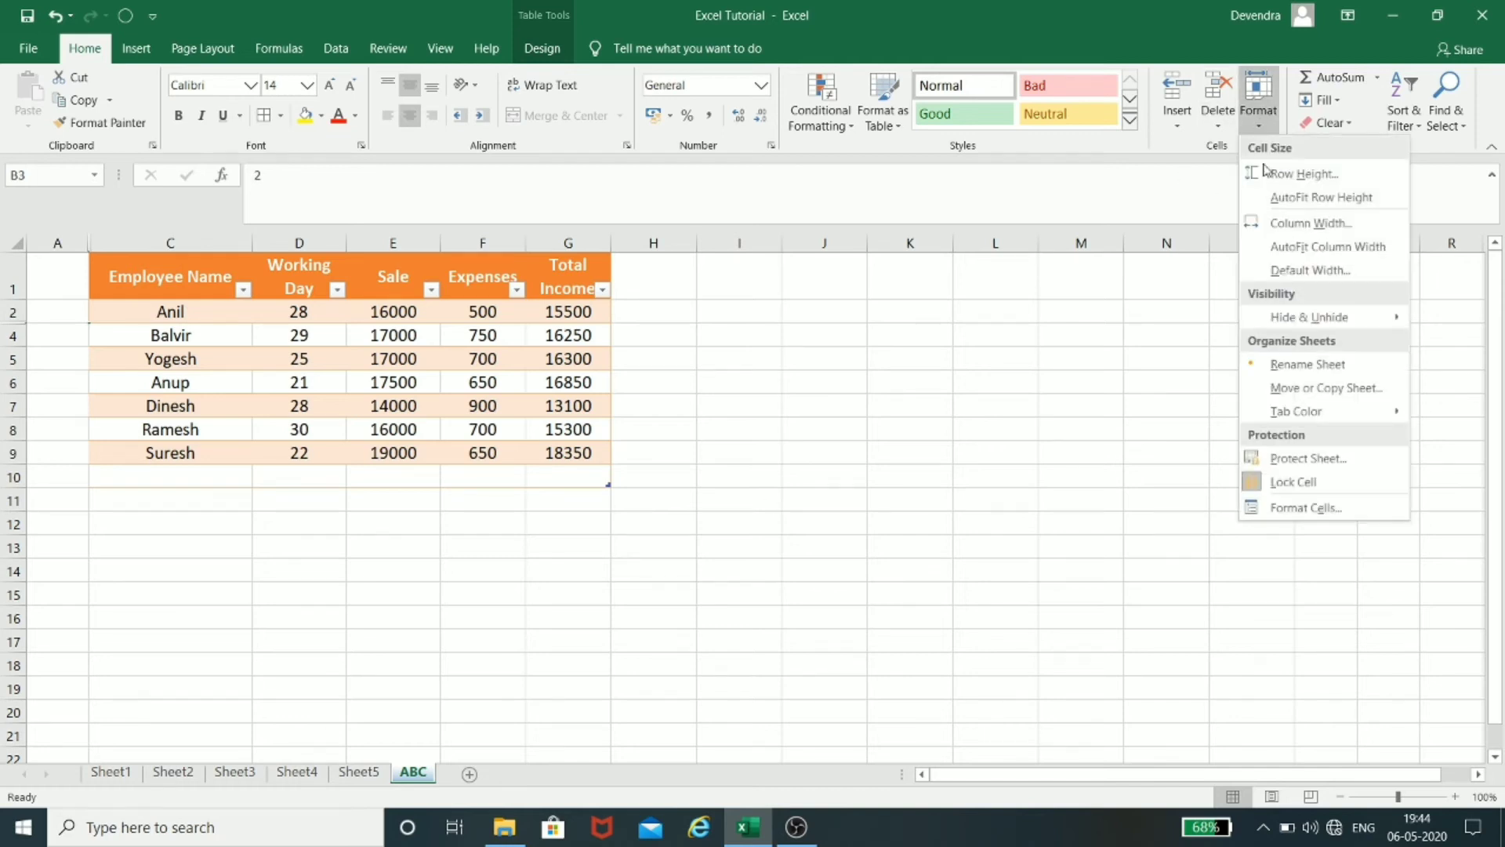
mouse_move(1270, 318)
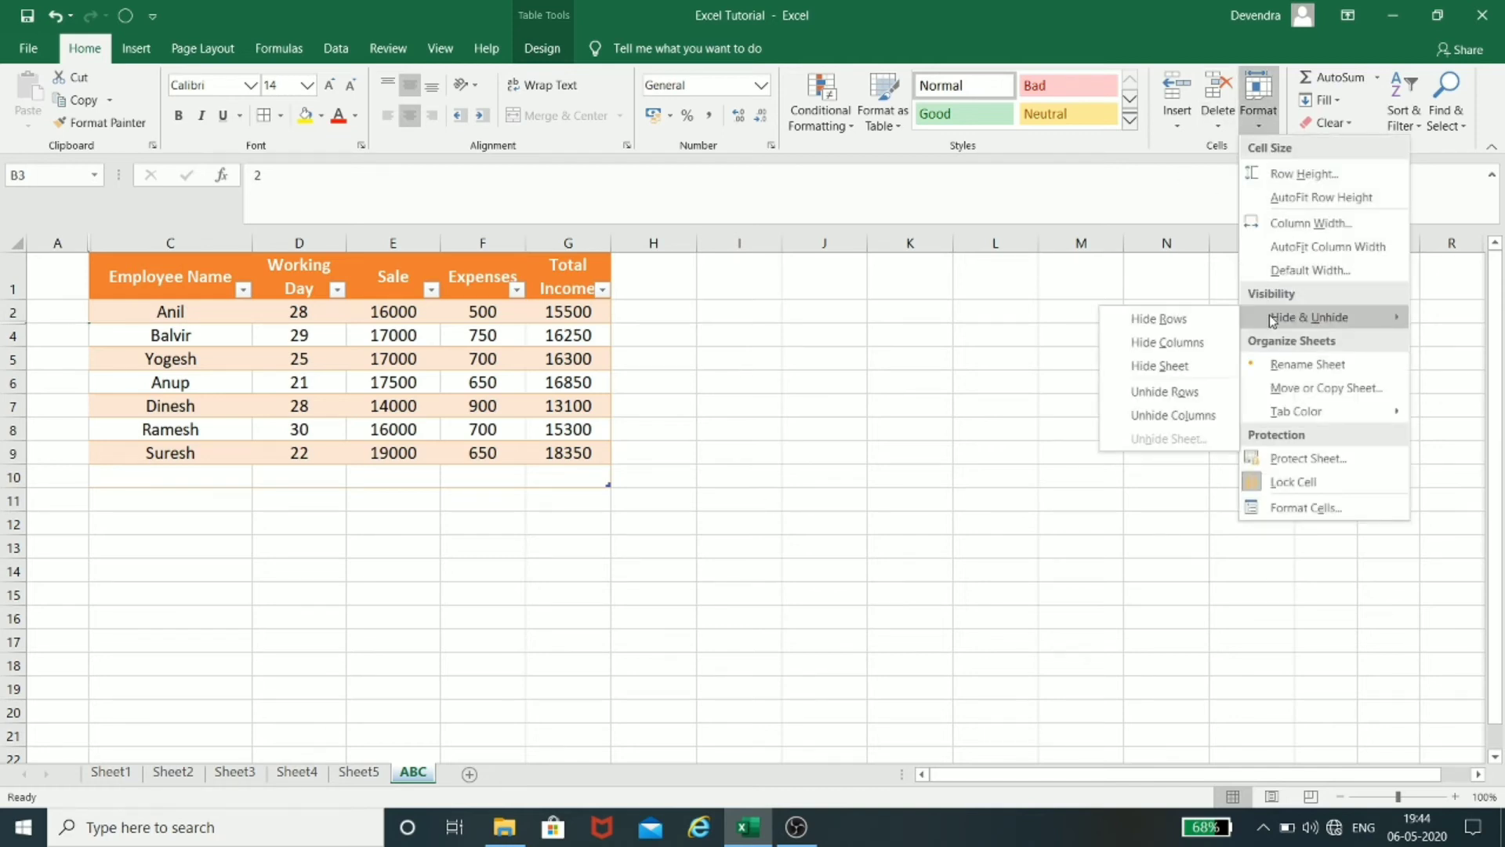
click(1194, 372)
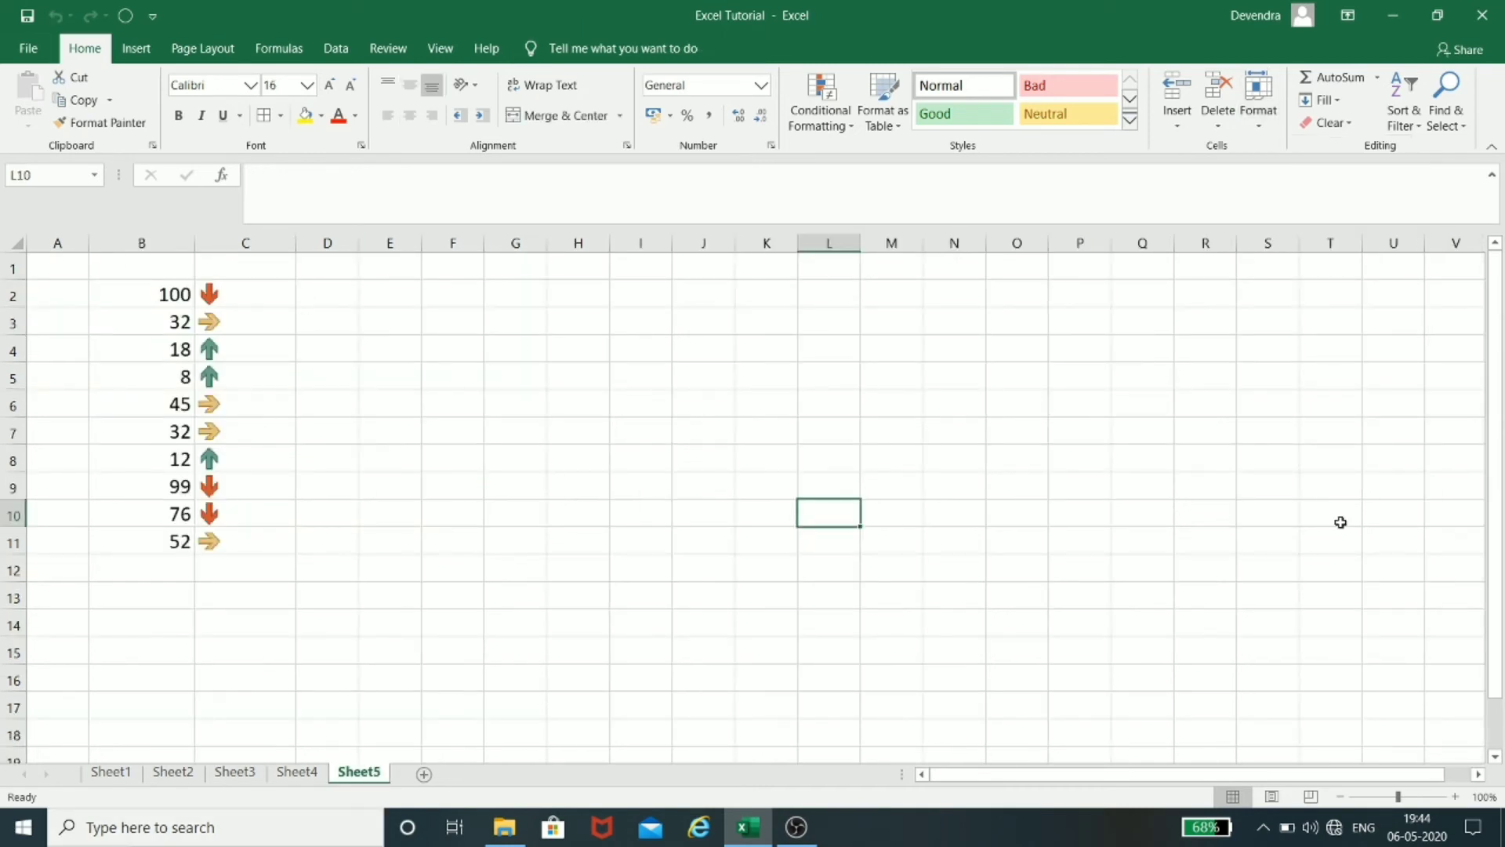
Step: Unhide the ABC worksheet
click(1255, 125)
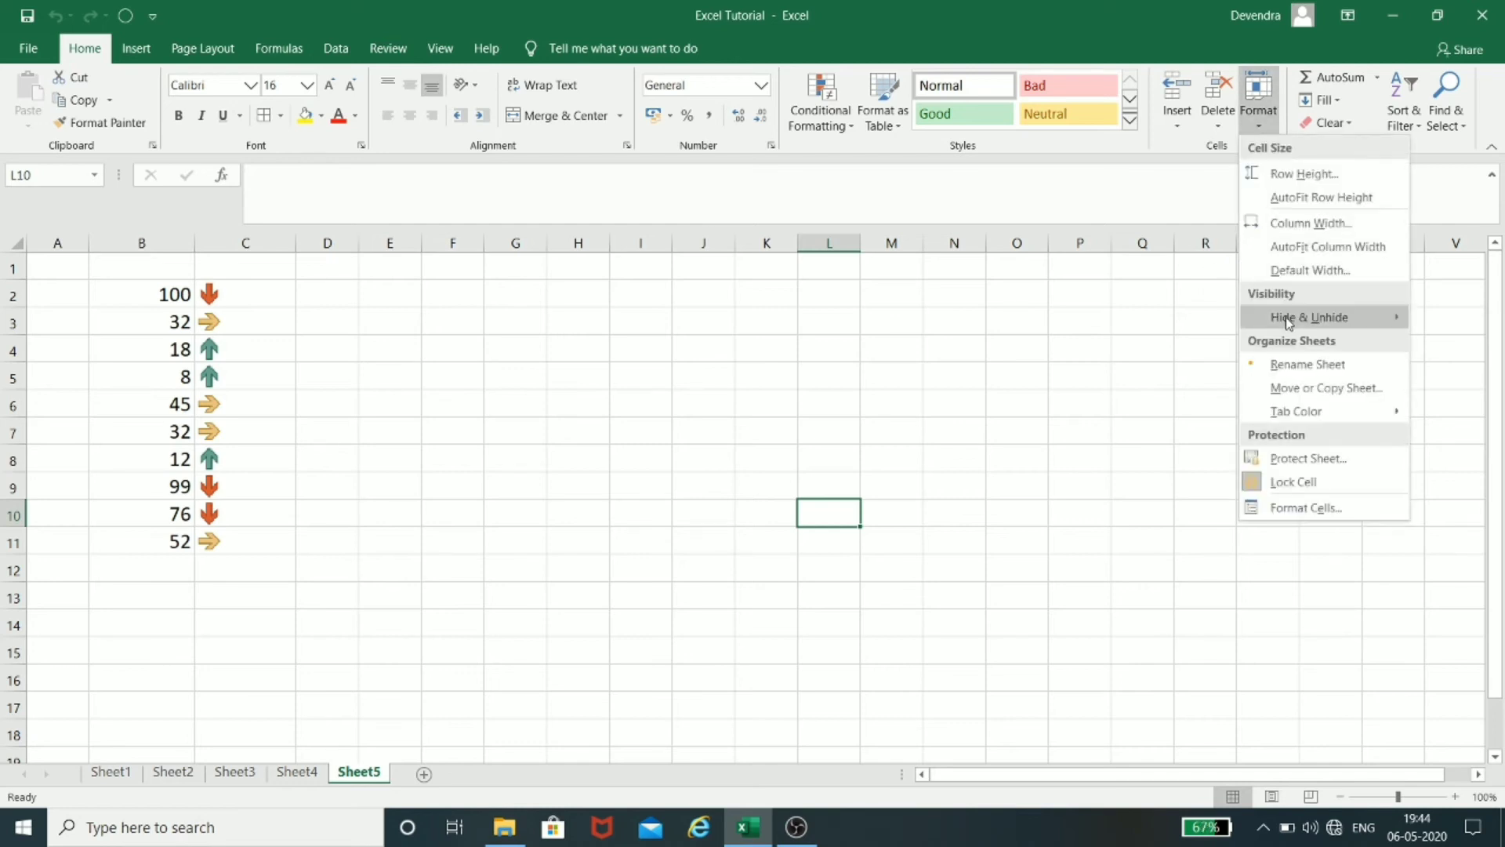
mouse_move(1324, 317)
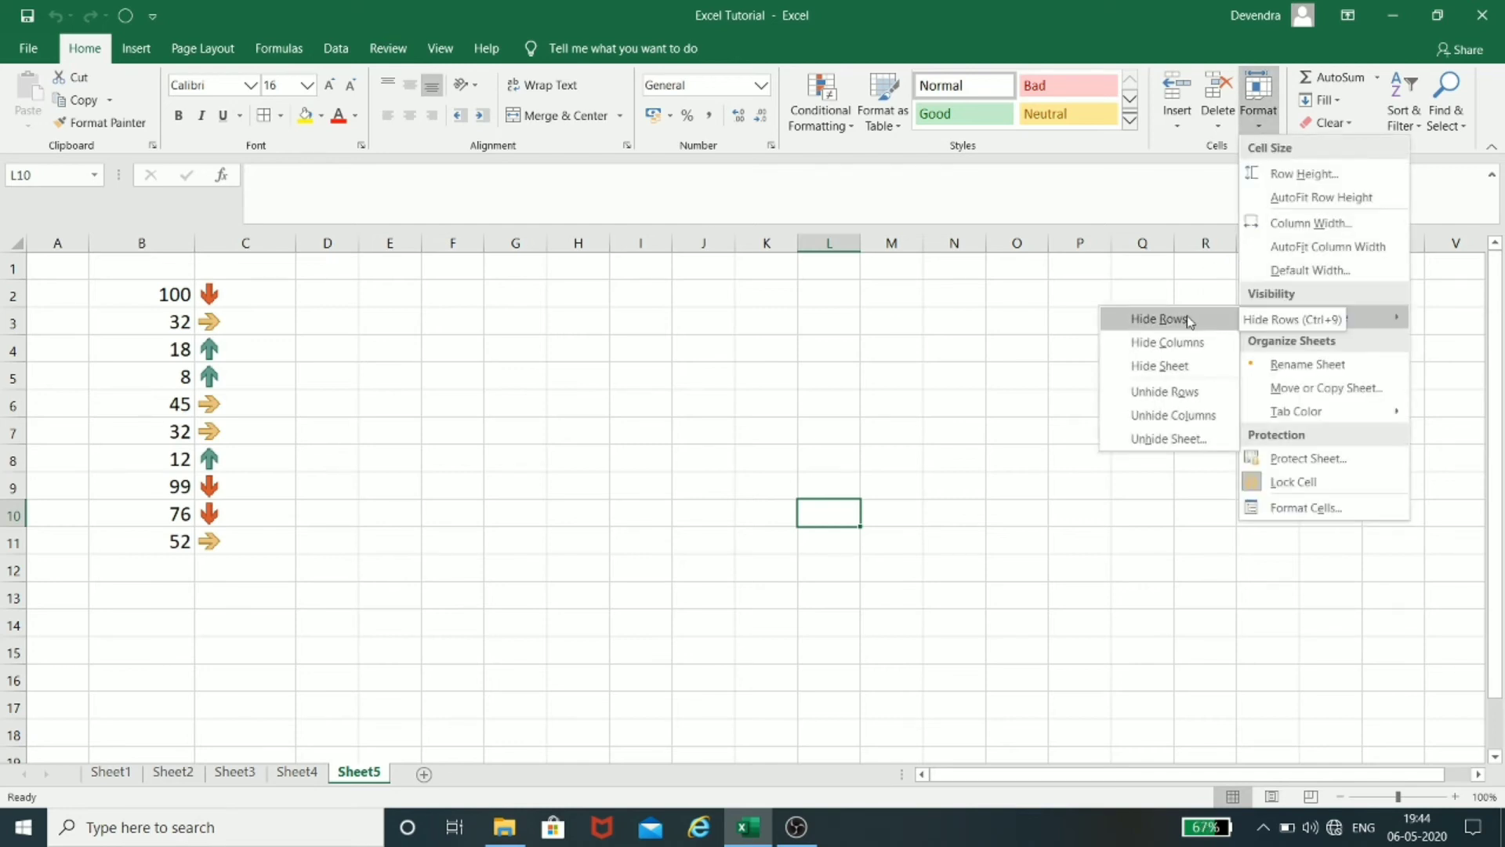
click(1168, 441)
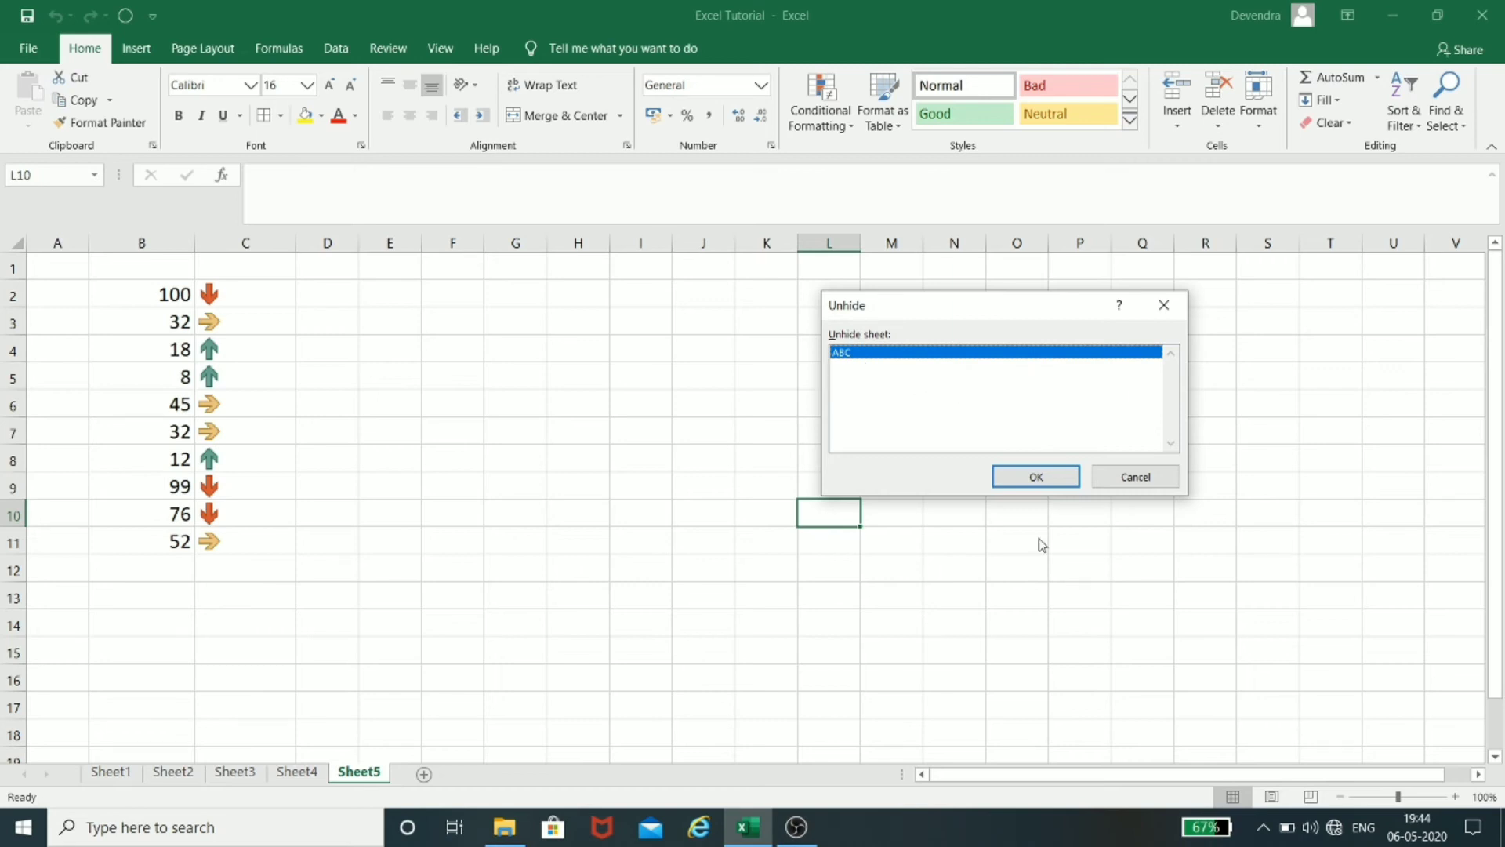
click(1038, 476)
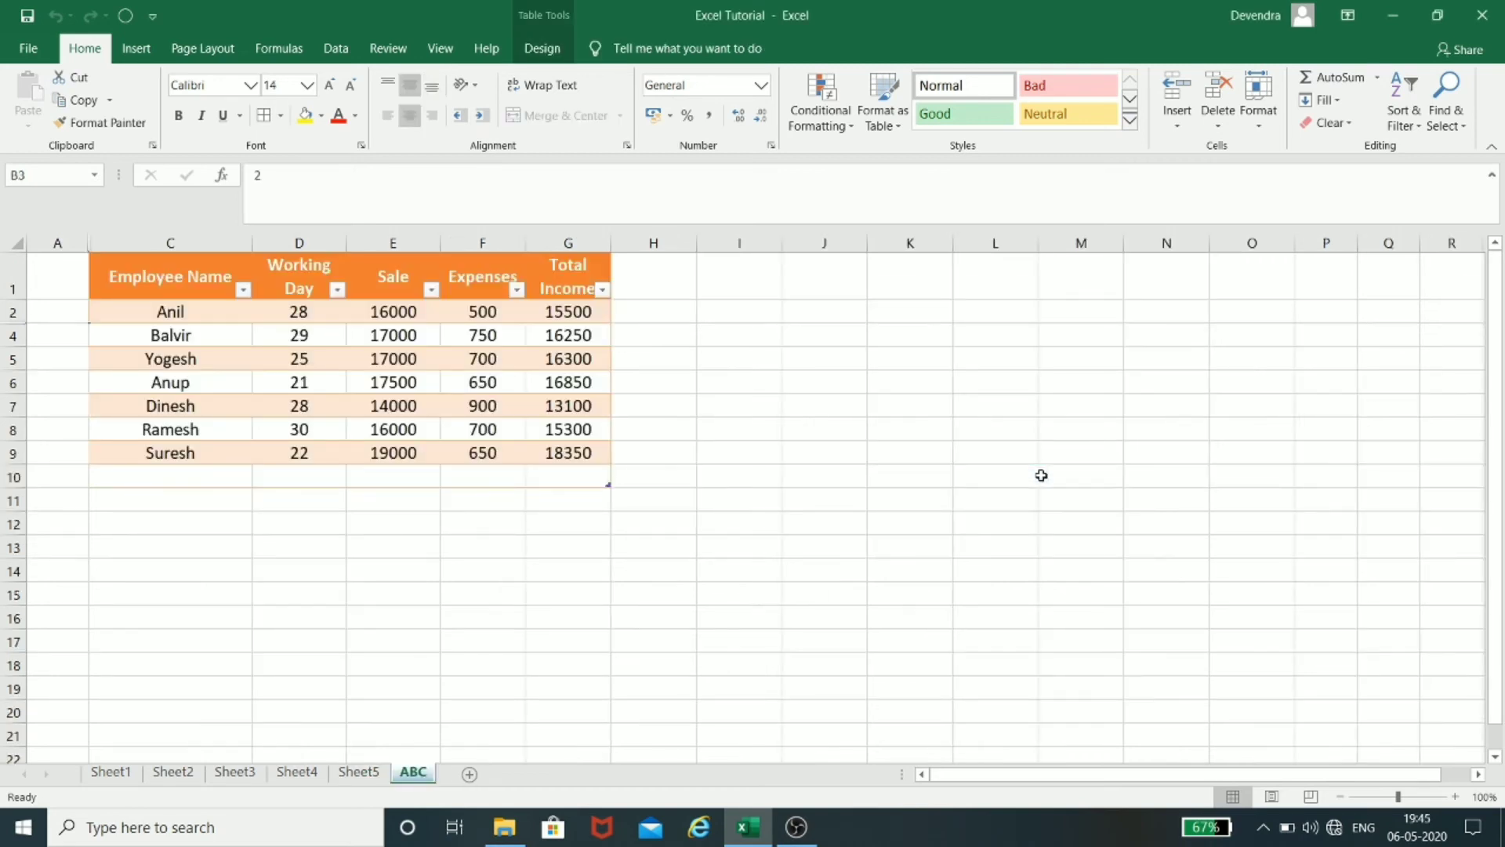
Step: Unhide row 3 by selecting cells A2 to A4 across the hidden row and applying Unhide Rows
click(1258, 118)
mouse_move(1285, 322)
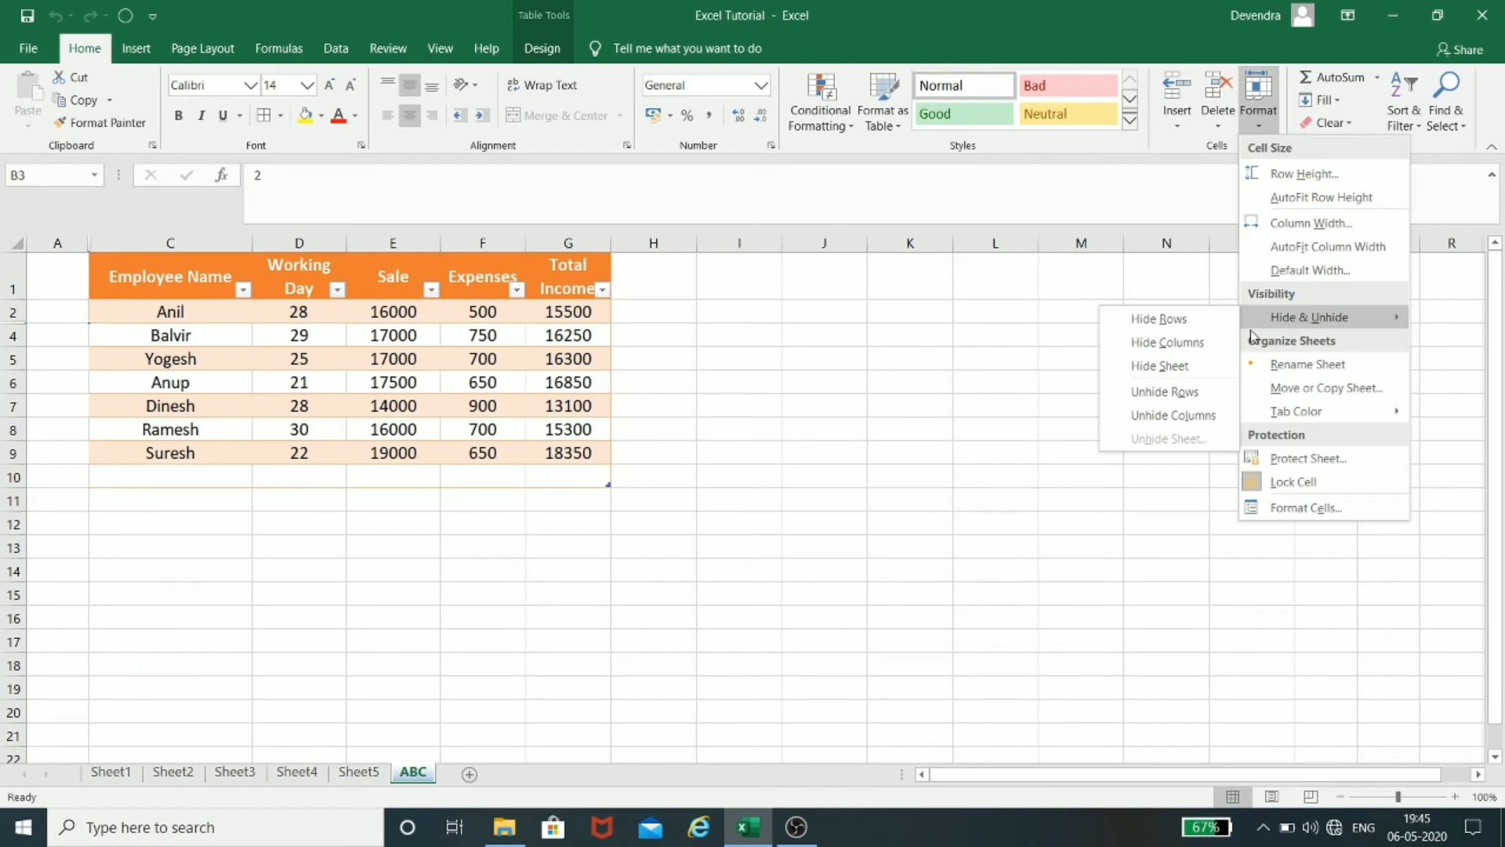
click(923, 469)
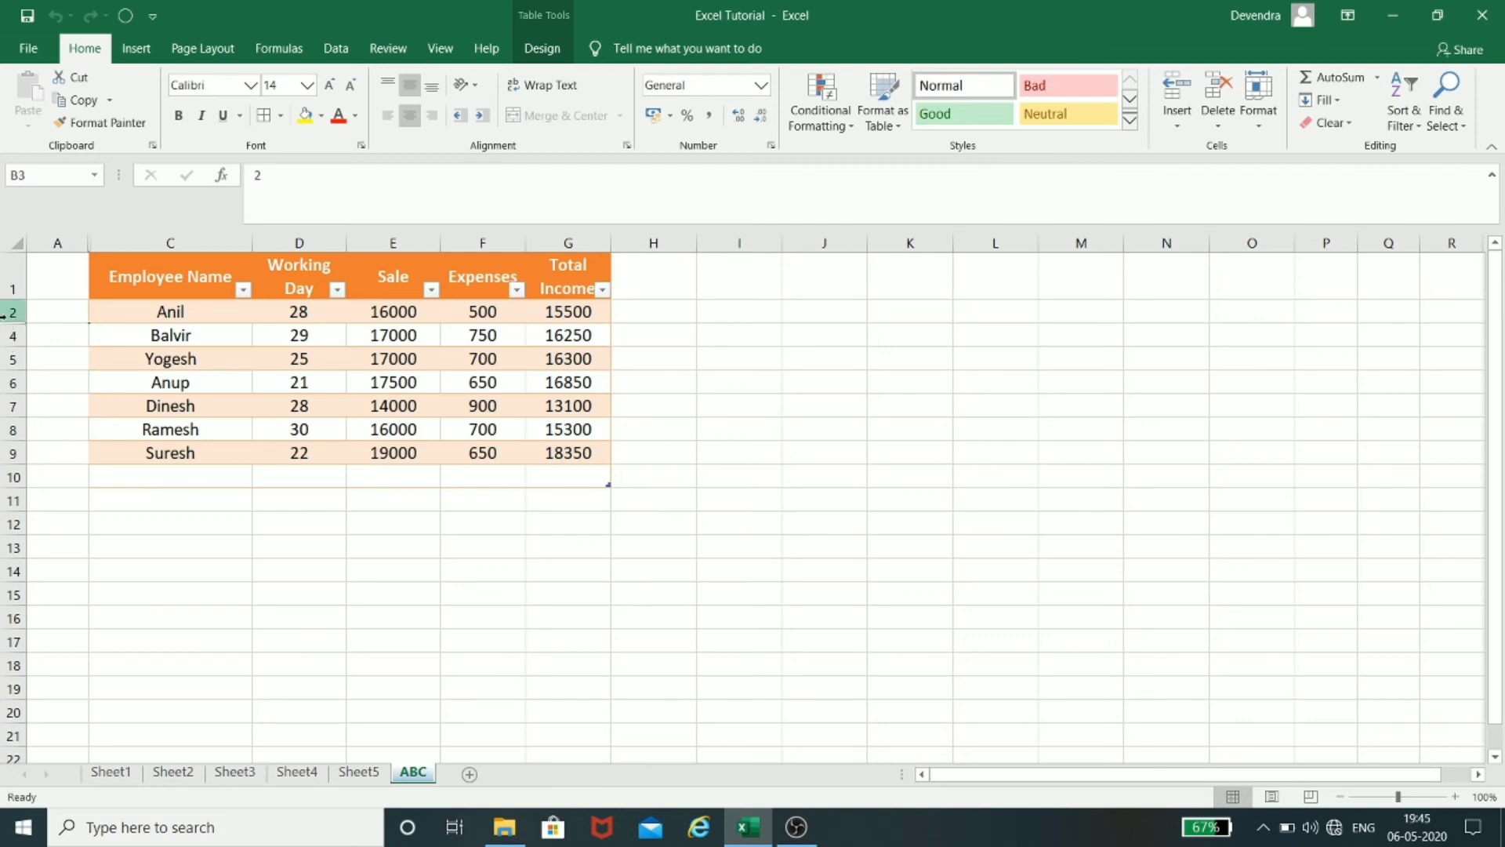
drag(8, 312, 1297, 336)
drag(101, 402, 59, 380)
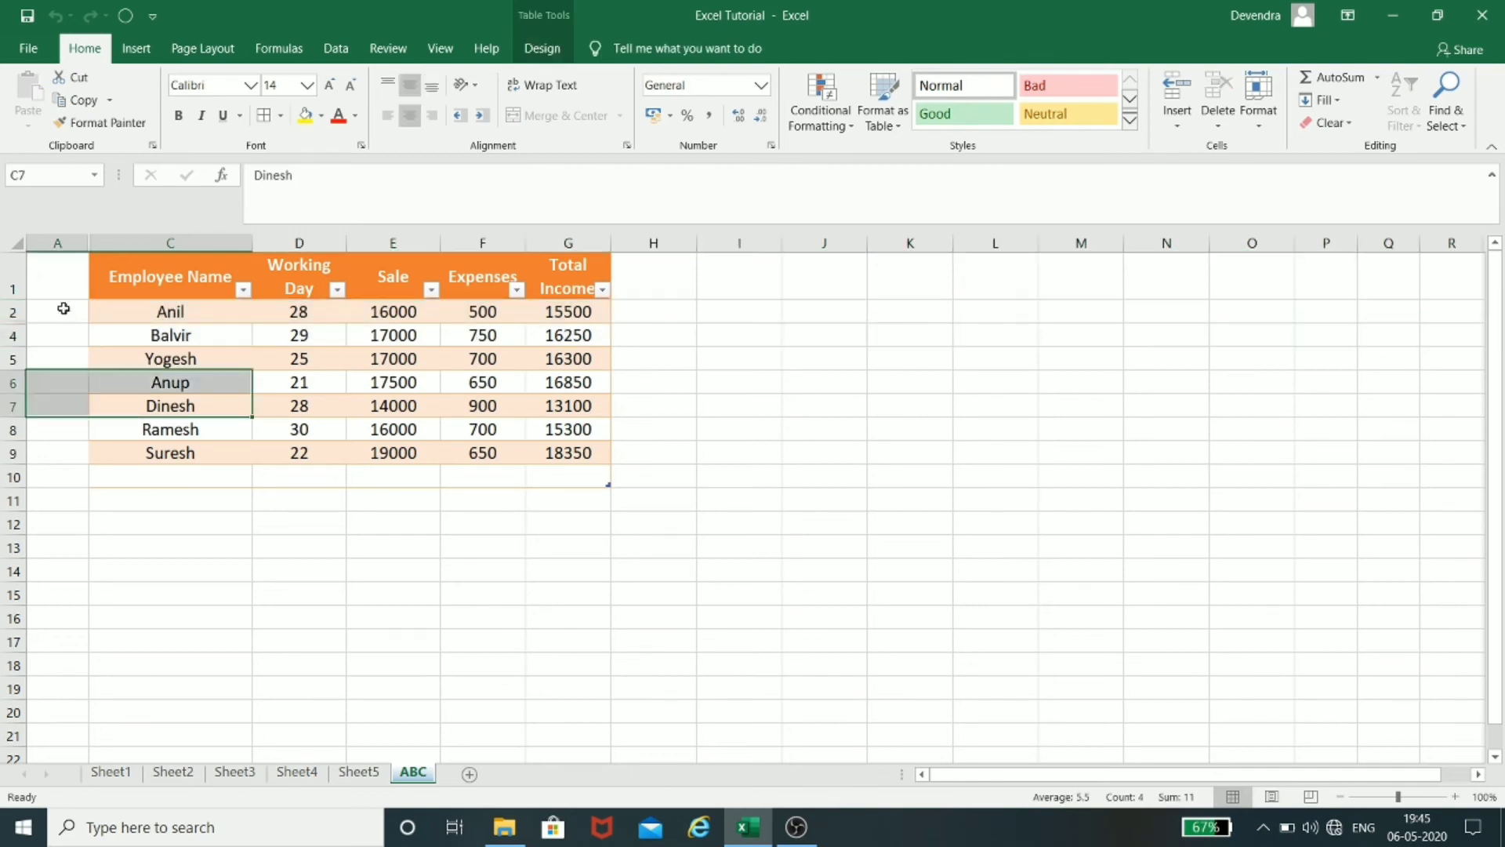
drag(64, 309, 64, 335)
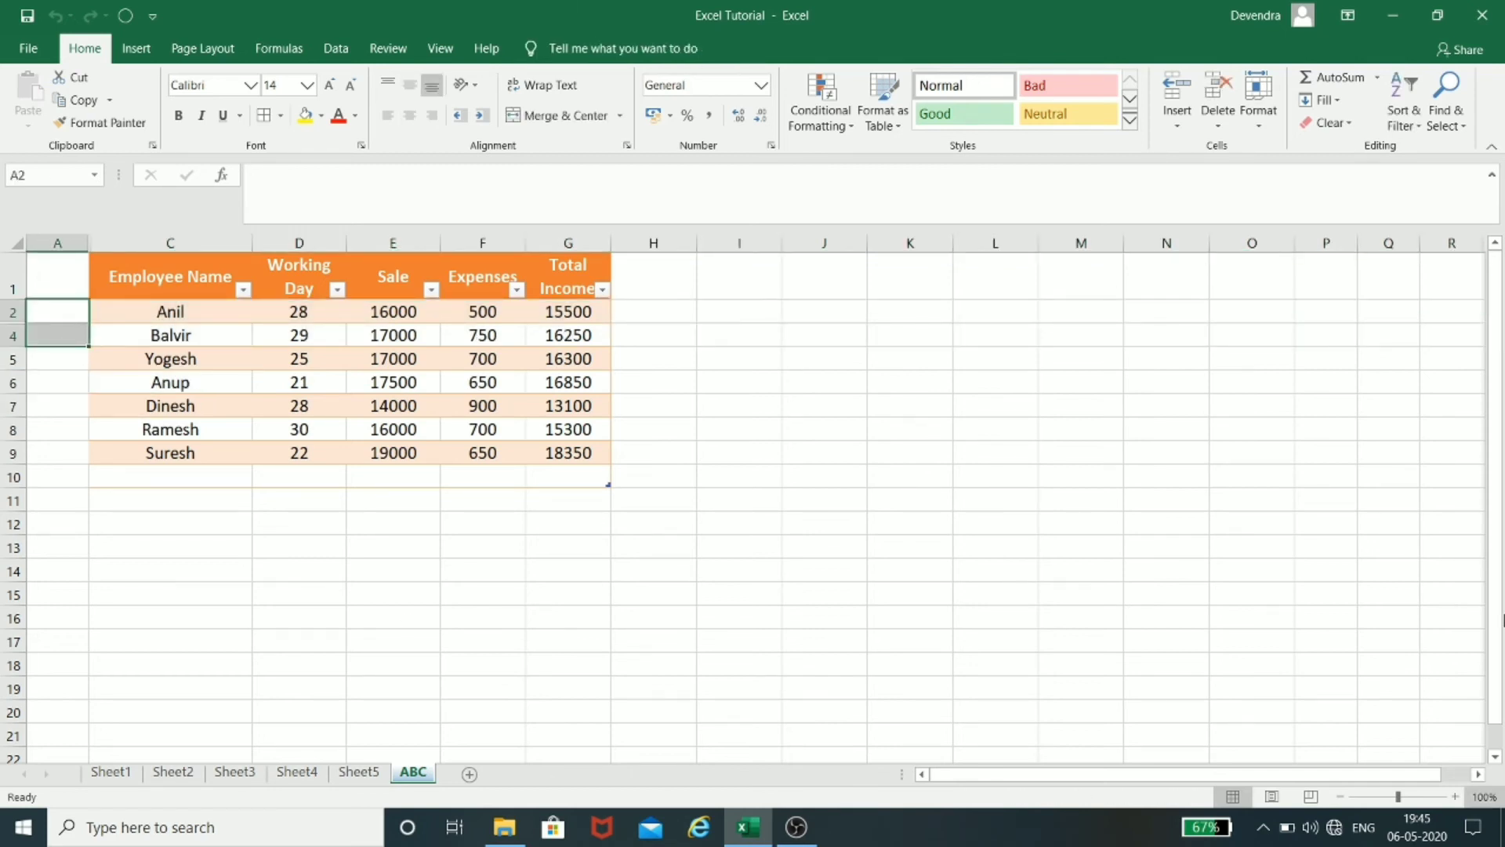
click(1258, 126)
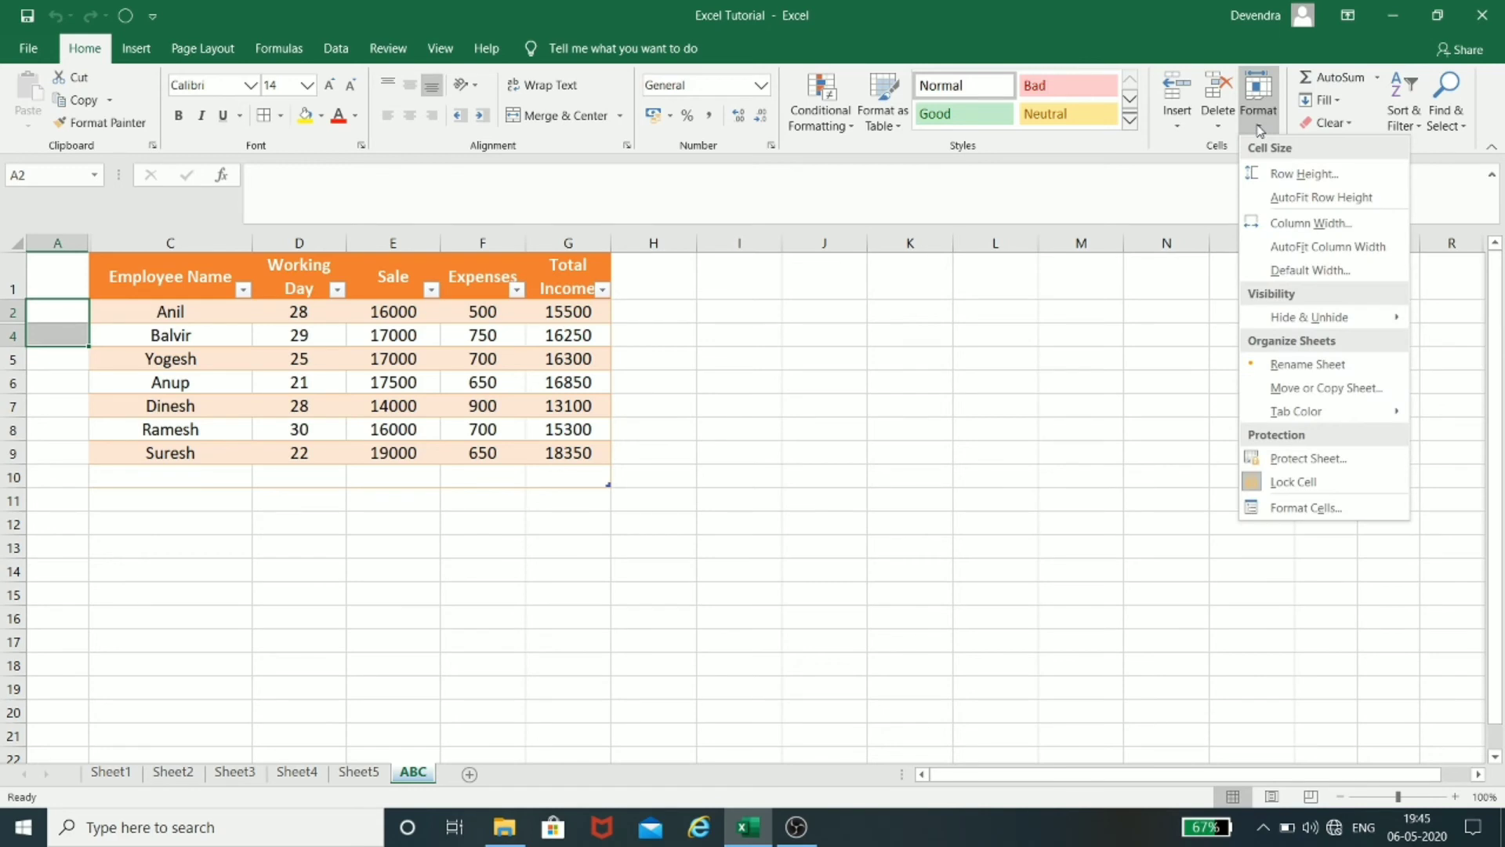
mouse_move(1309, 318)
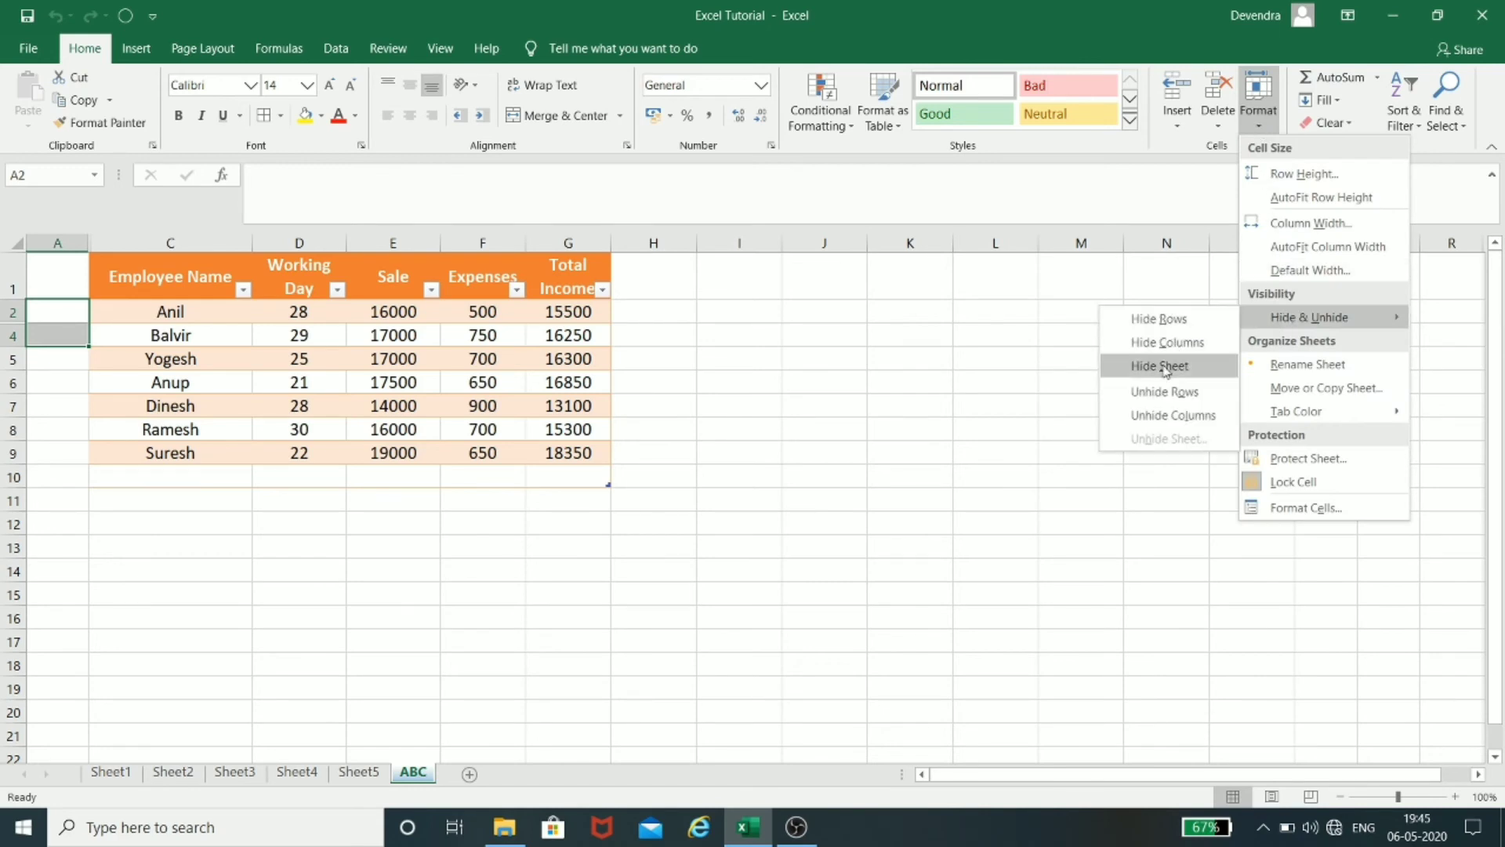
click(1162, 392)
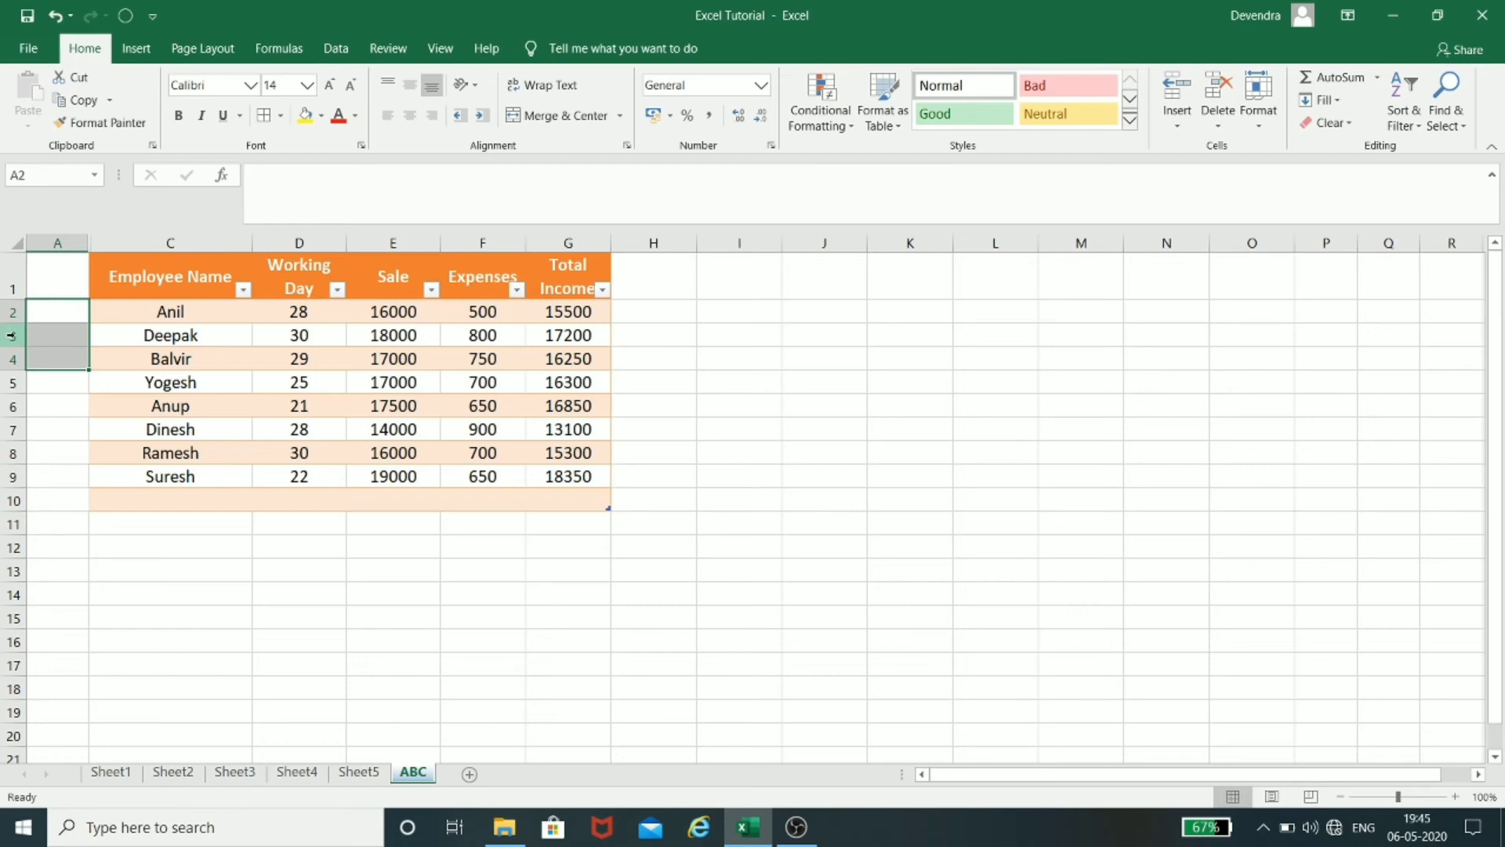
Step: Unhide the Sr. No. column by selecting cells A1 to C1 across it and applying Unhide Columns
click(60, 330)
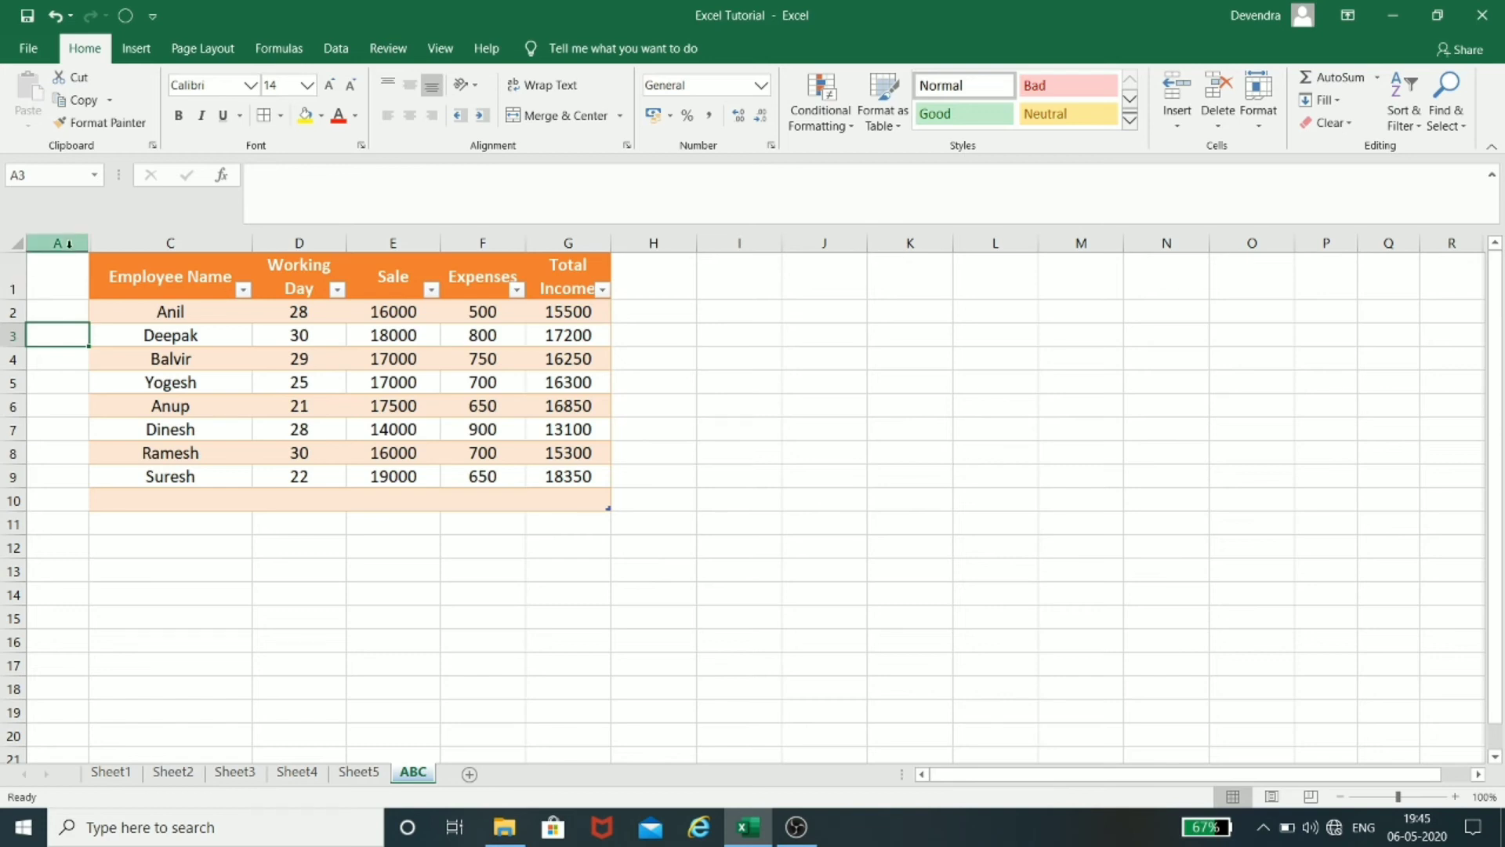
drag(67, 276, 121, 286)
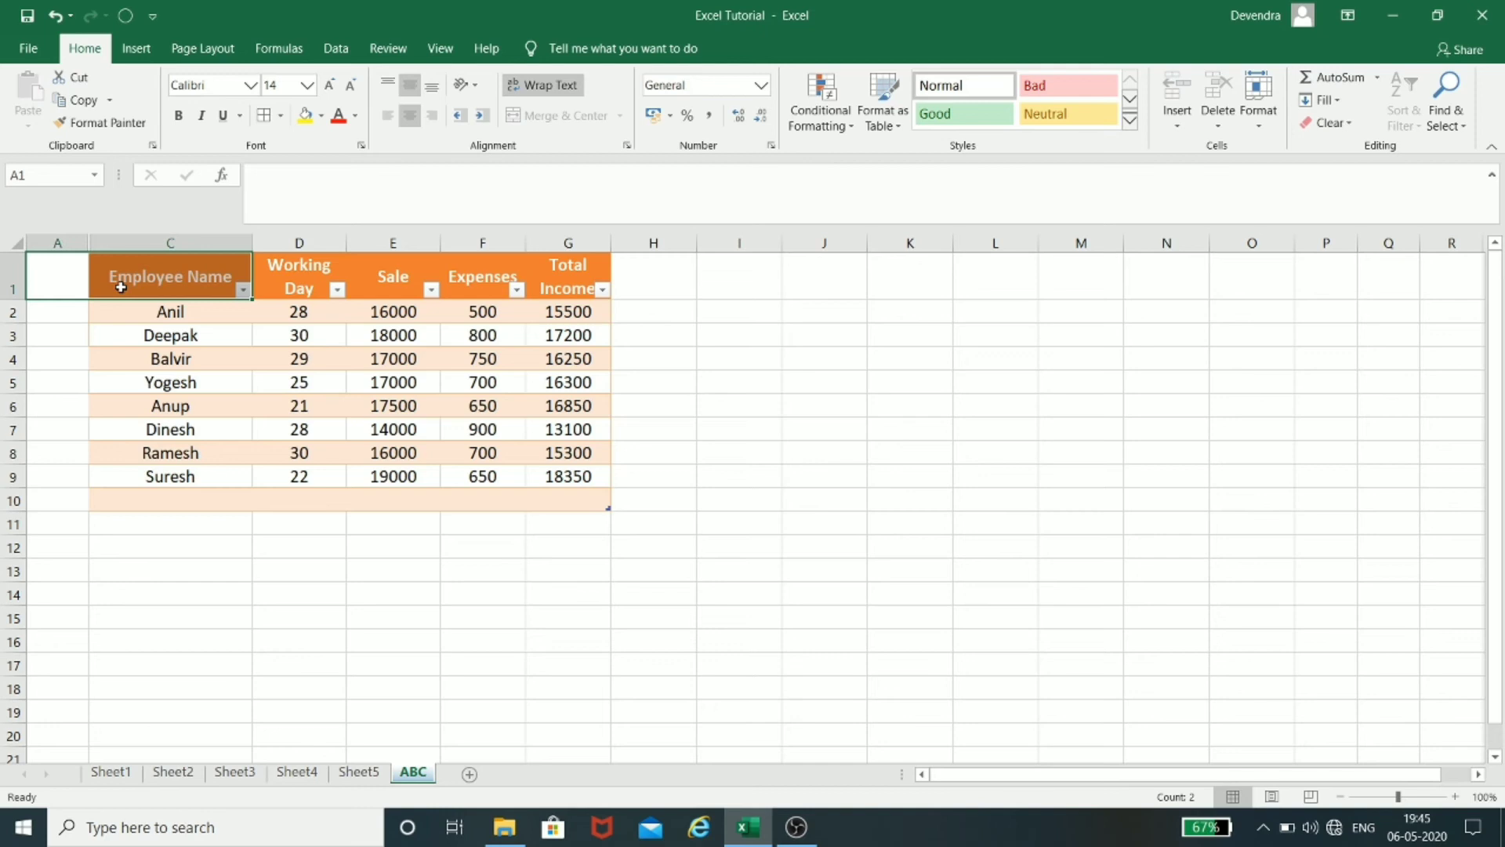
click(1277, 130)
mouse_move(1281, 326)
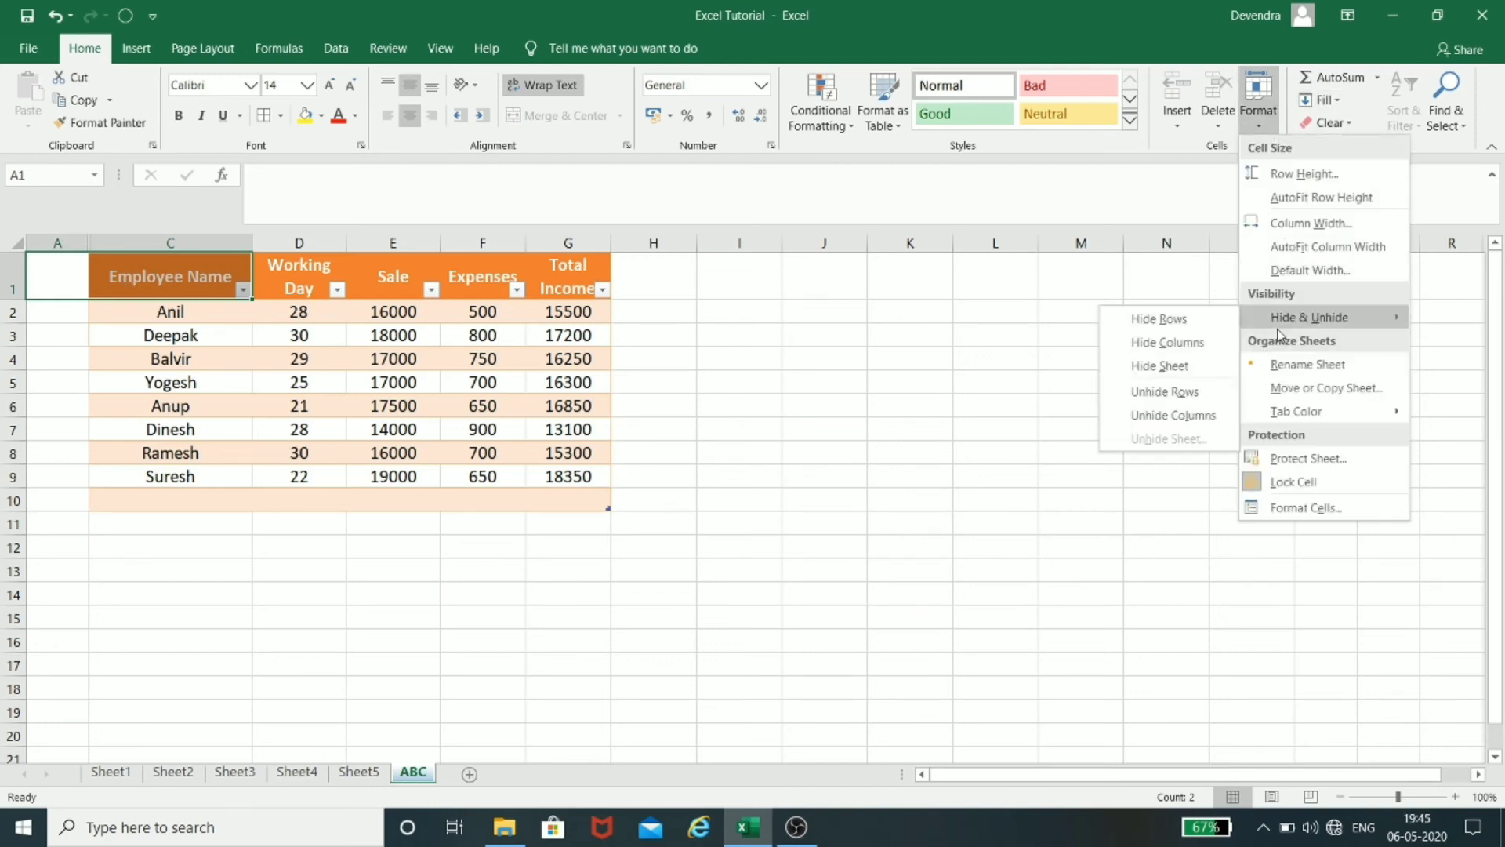
click(1156, 419)
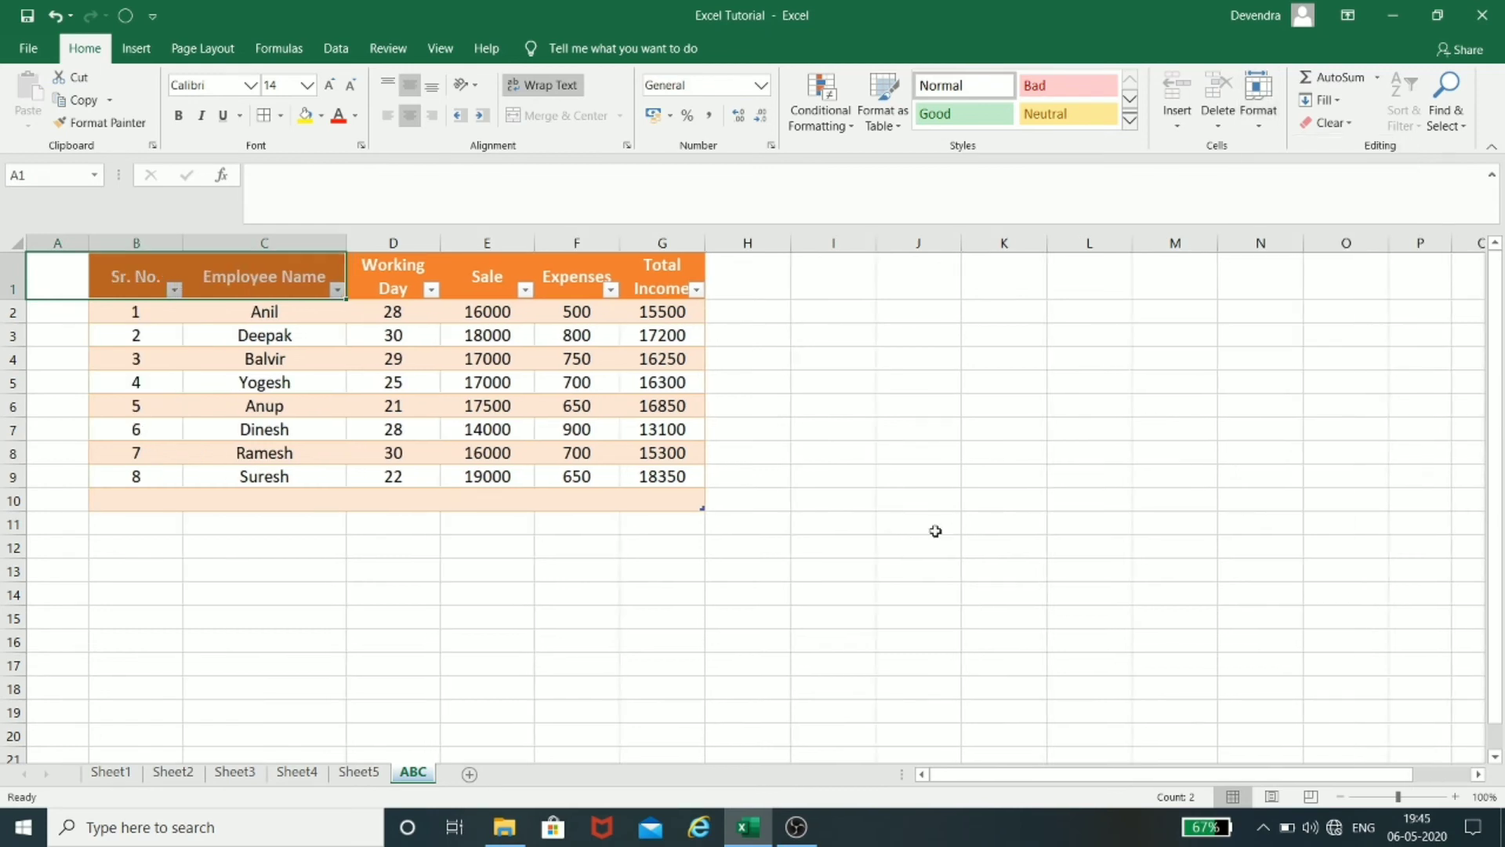
Step: Rename the ABC worksheet as Table
click(140, 318)
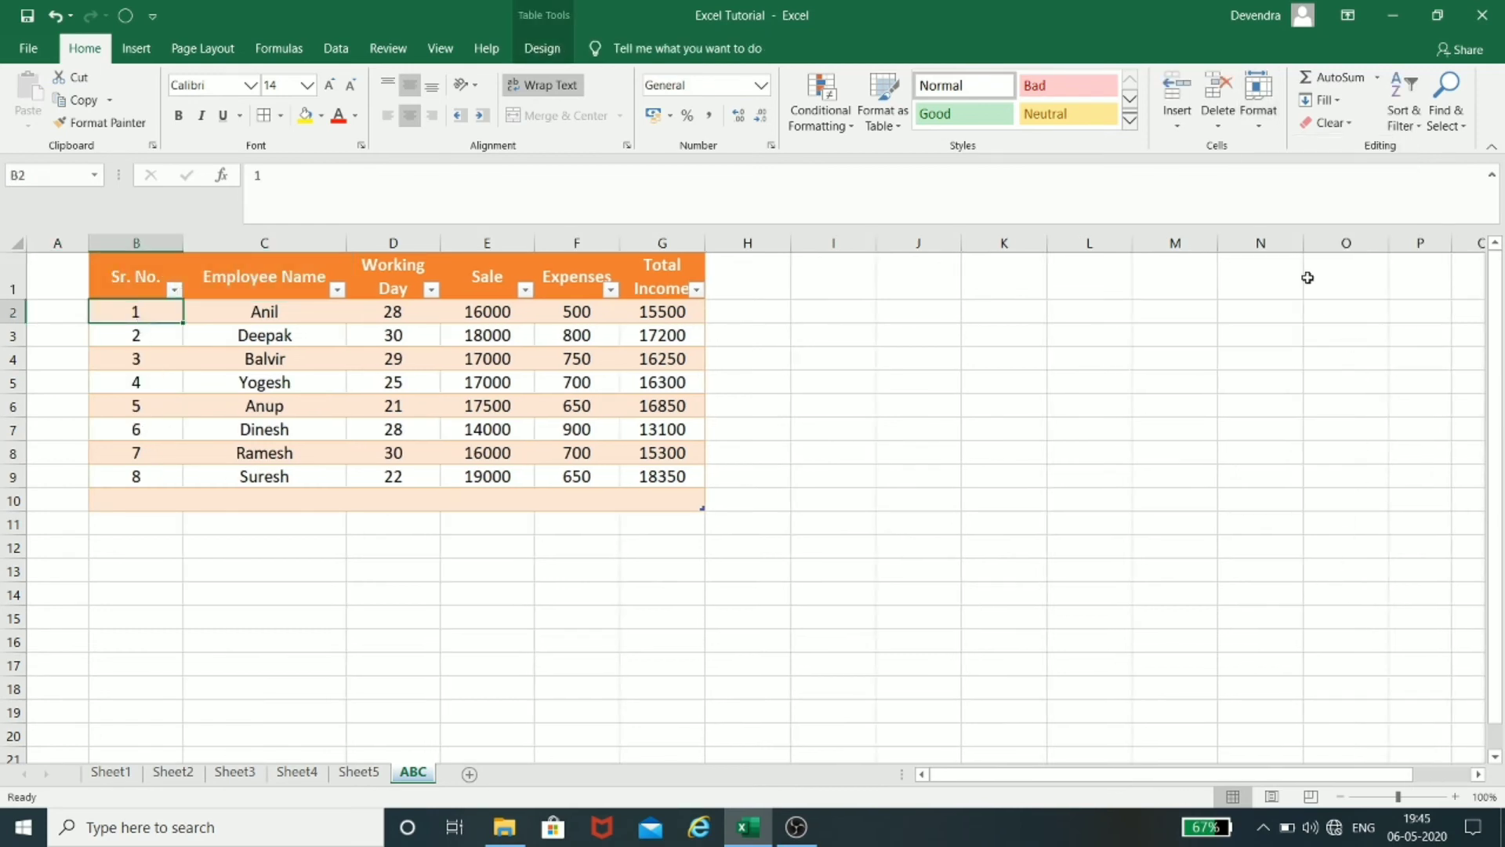
click(1261, 129)
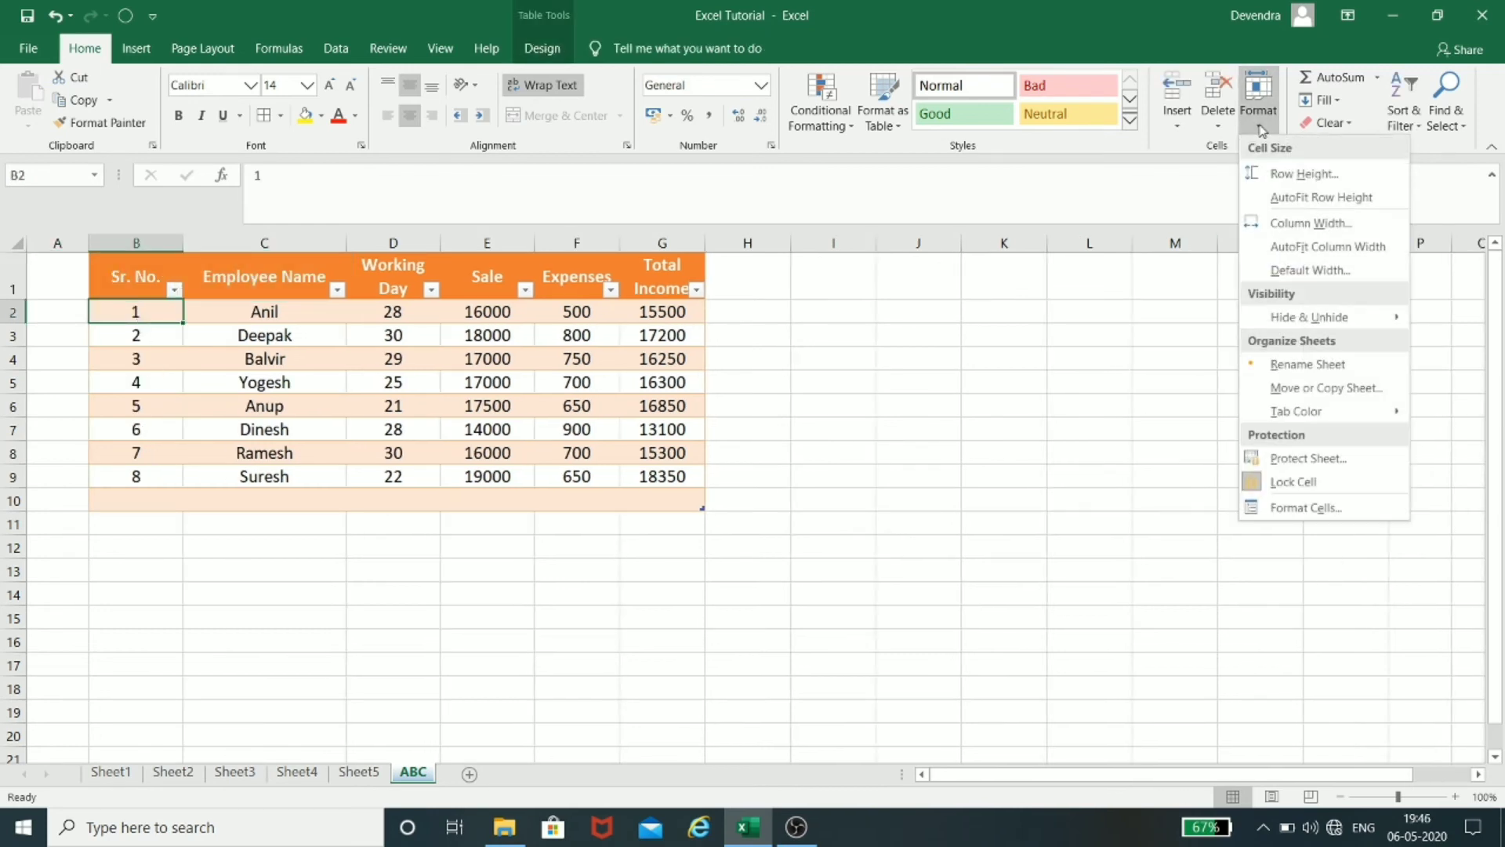
click(1304, 365)
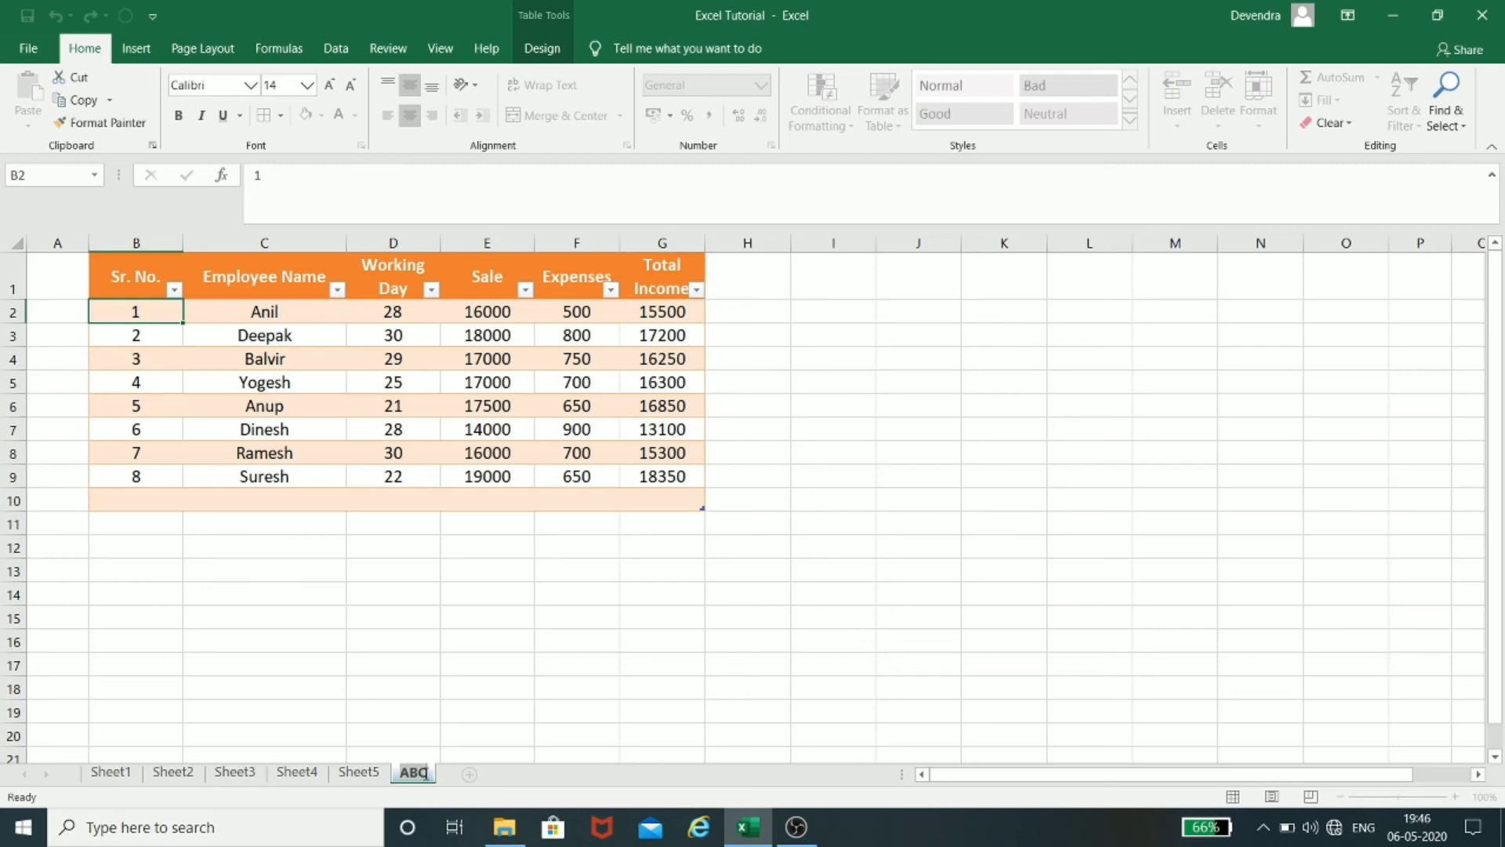
text(Table)
key(Return)
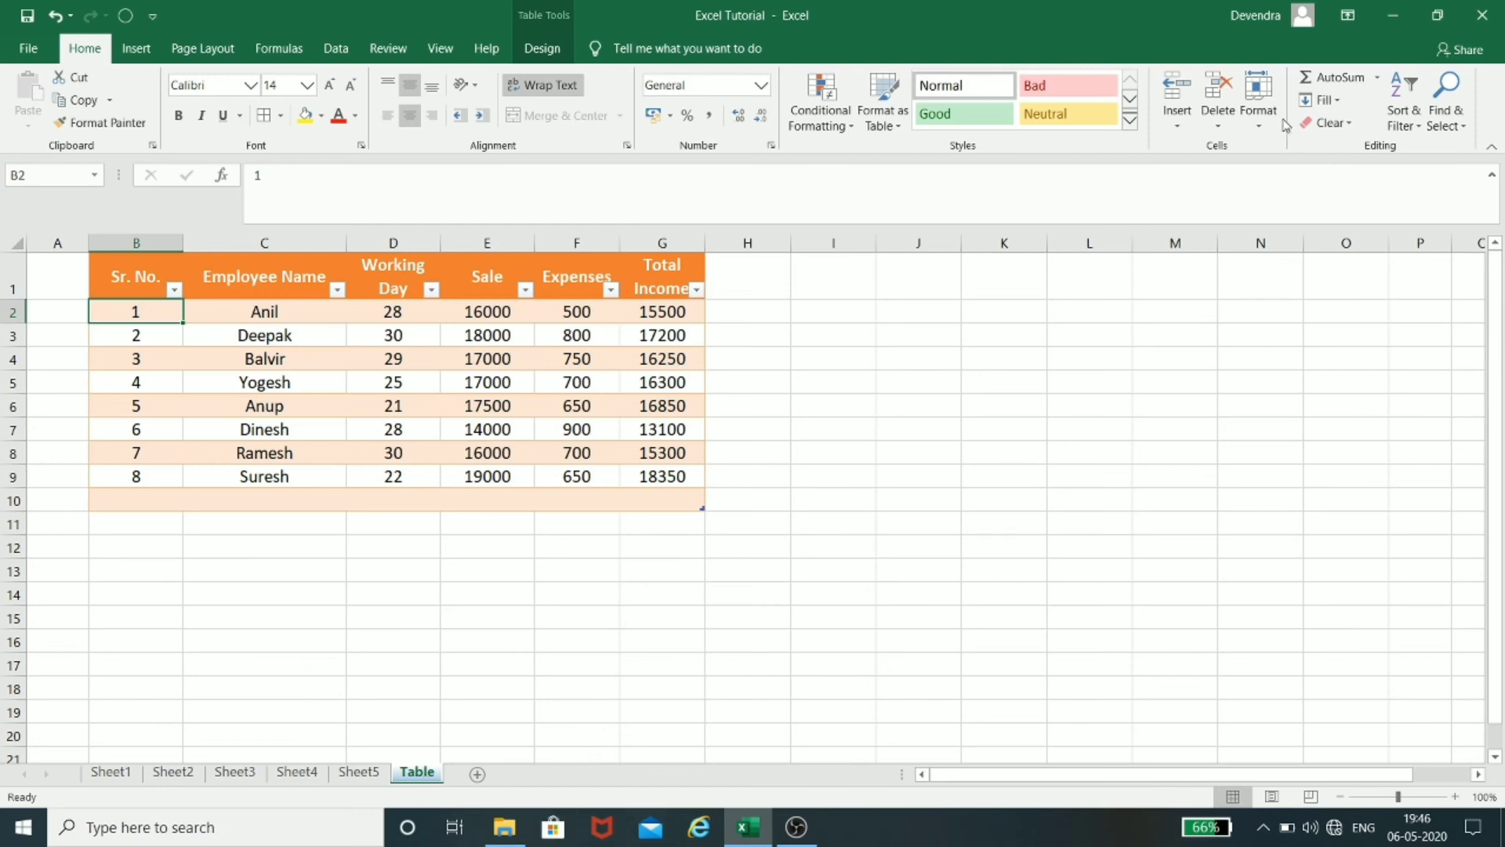
Step: Create a copy of the Table worksheet in a new workbook
click(1259, 124)
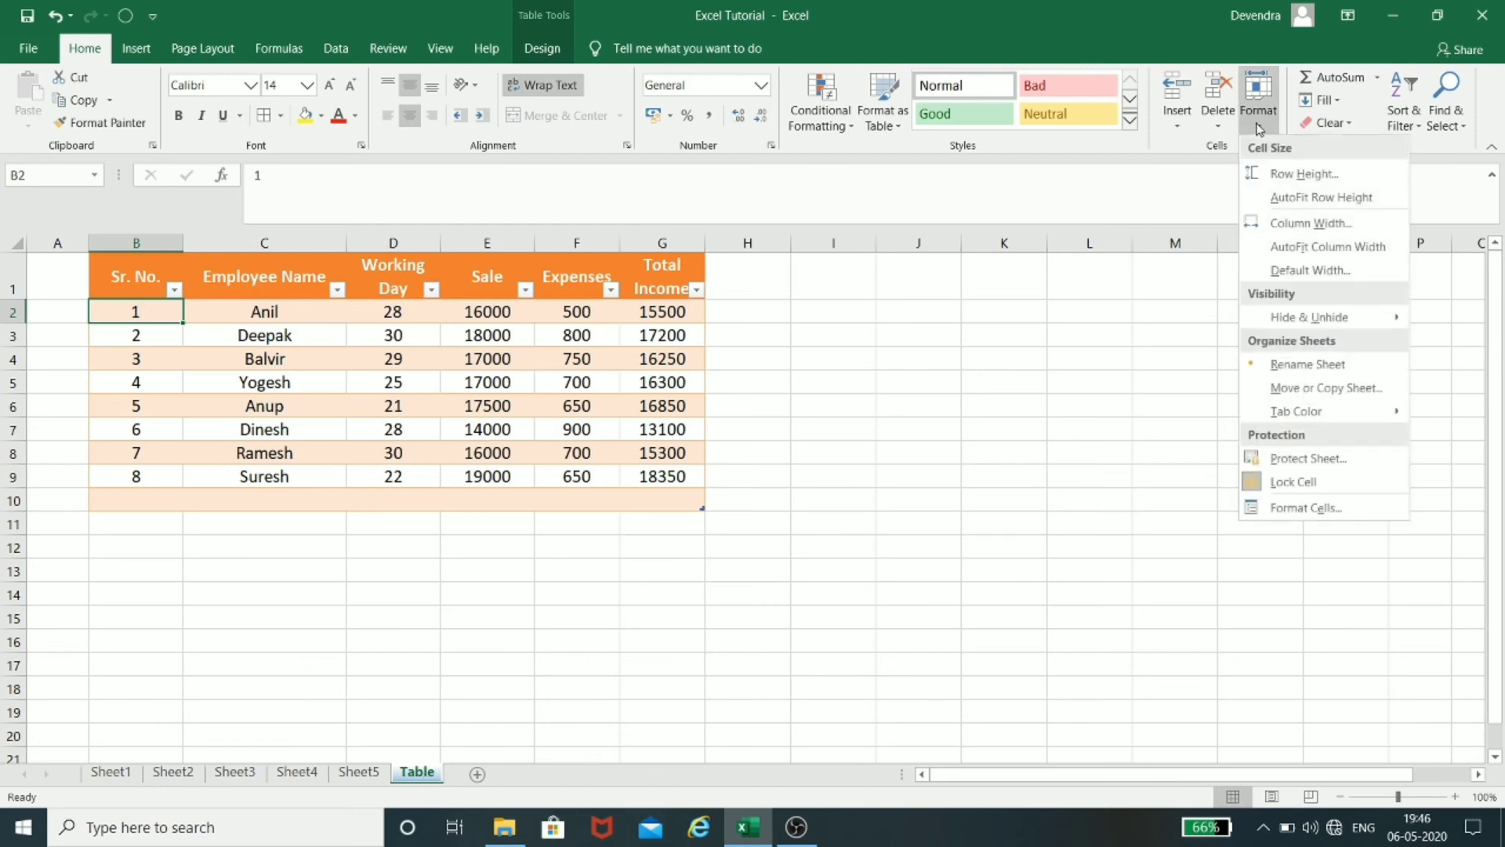
click(1316, 388)
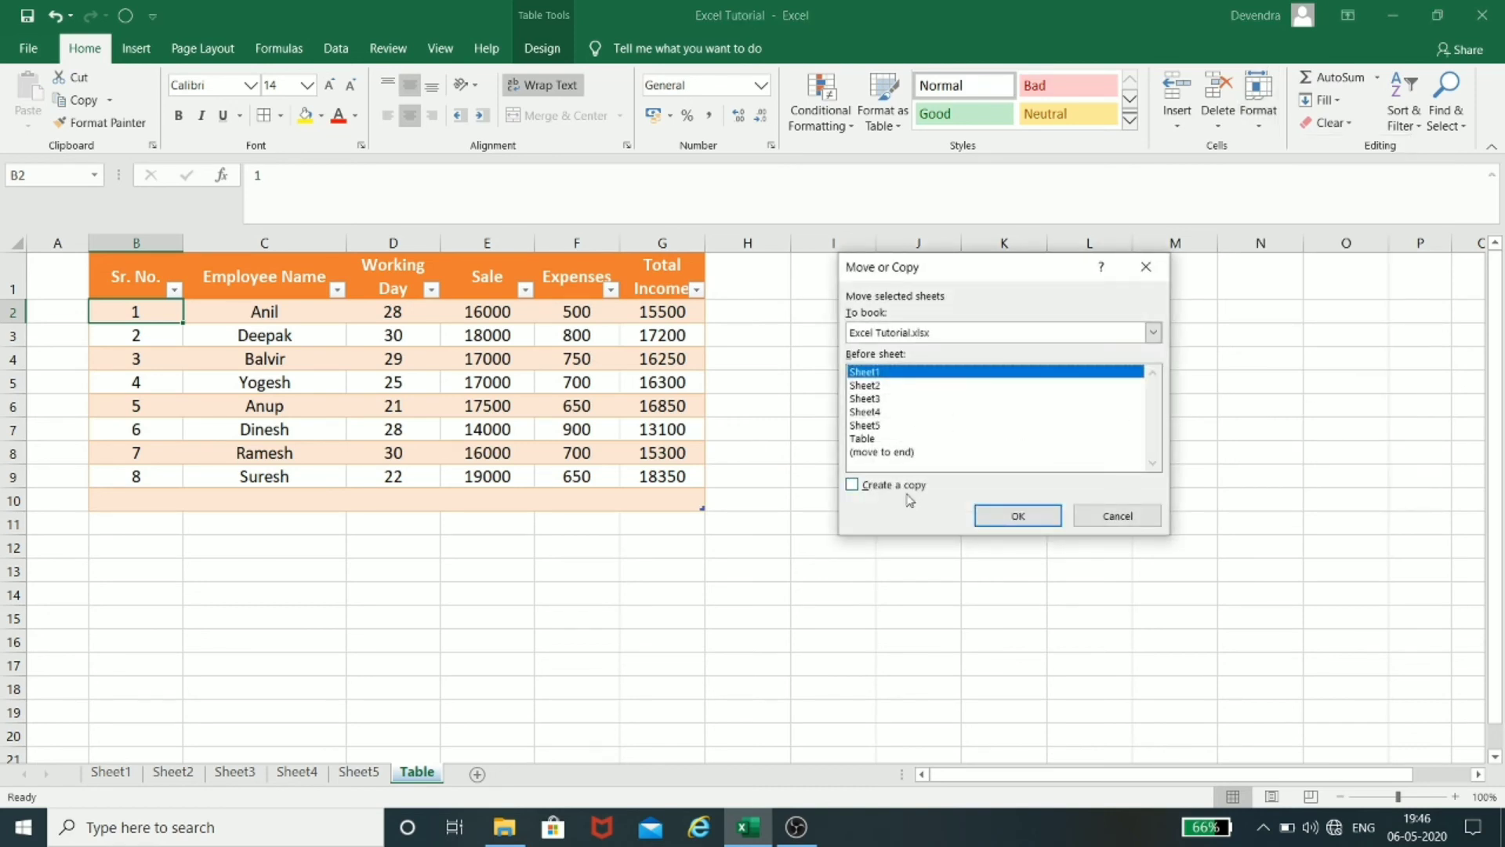
click(868, 487)
click(1153, 333)
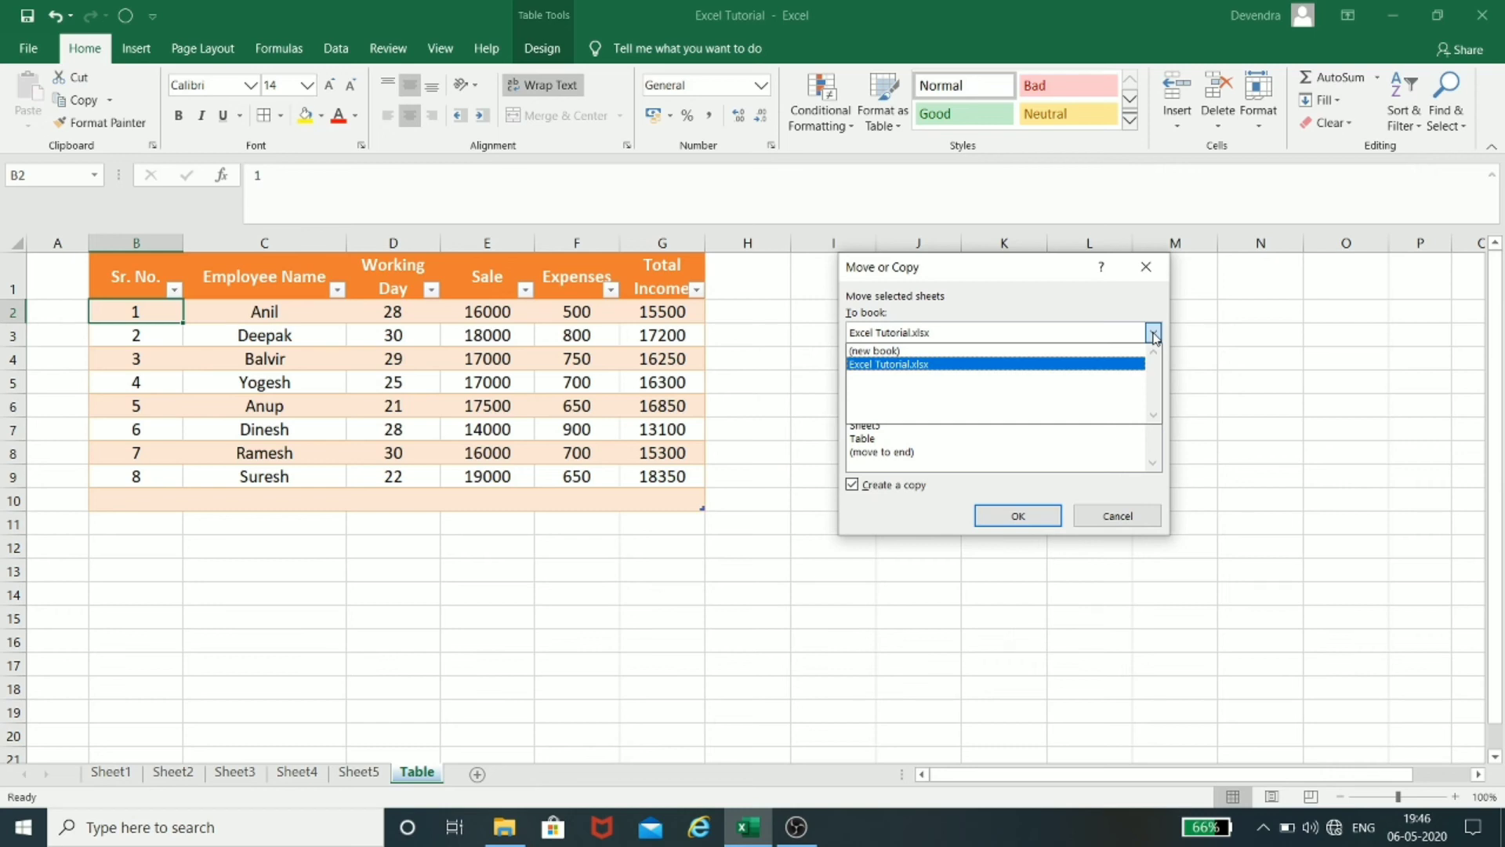
click(1023, 352)
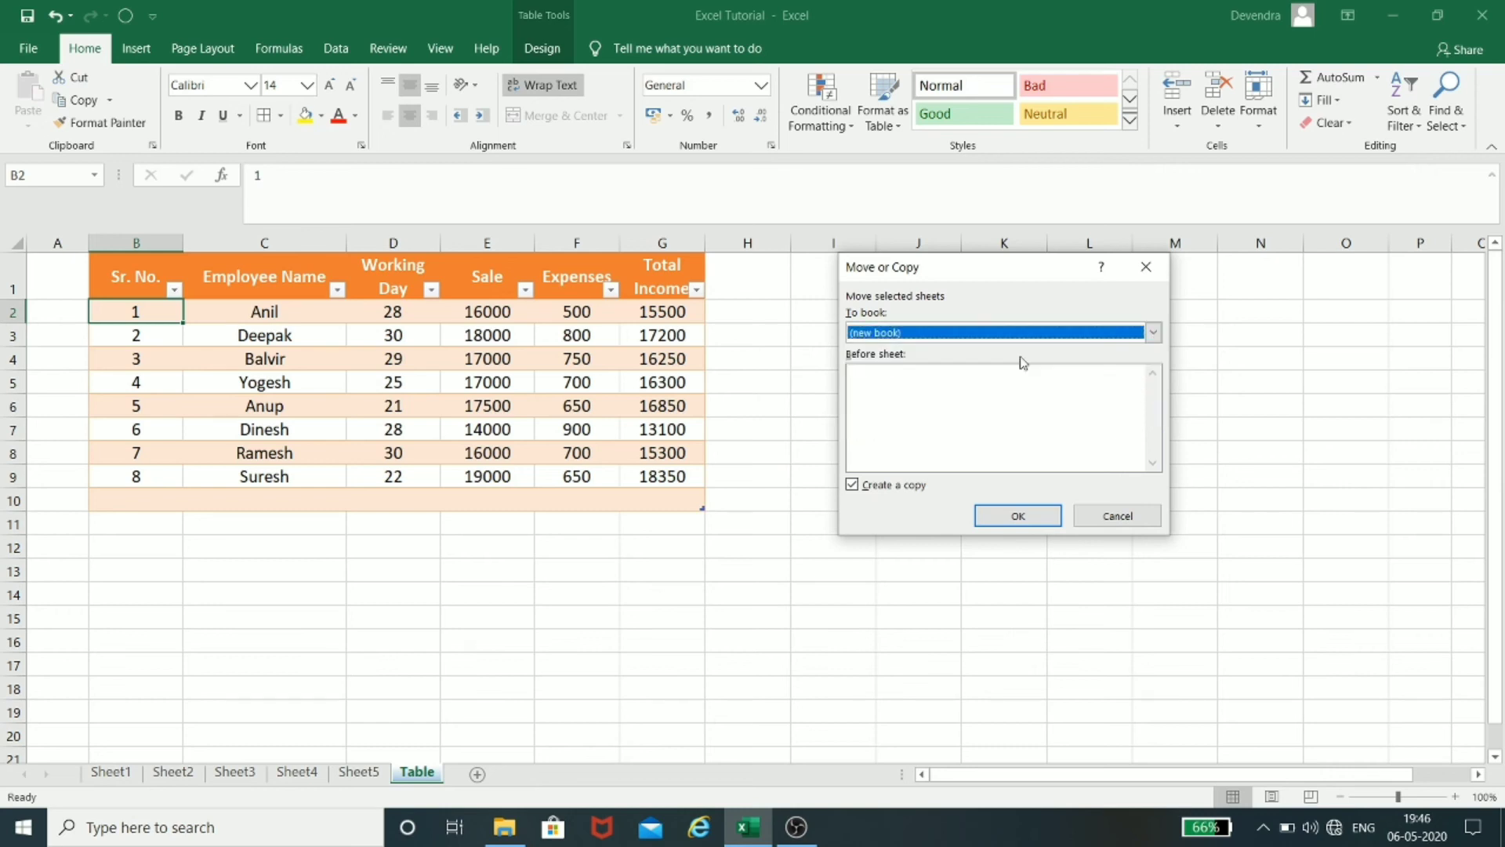
click(1047, 518)
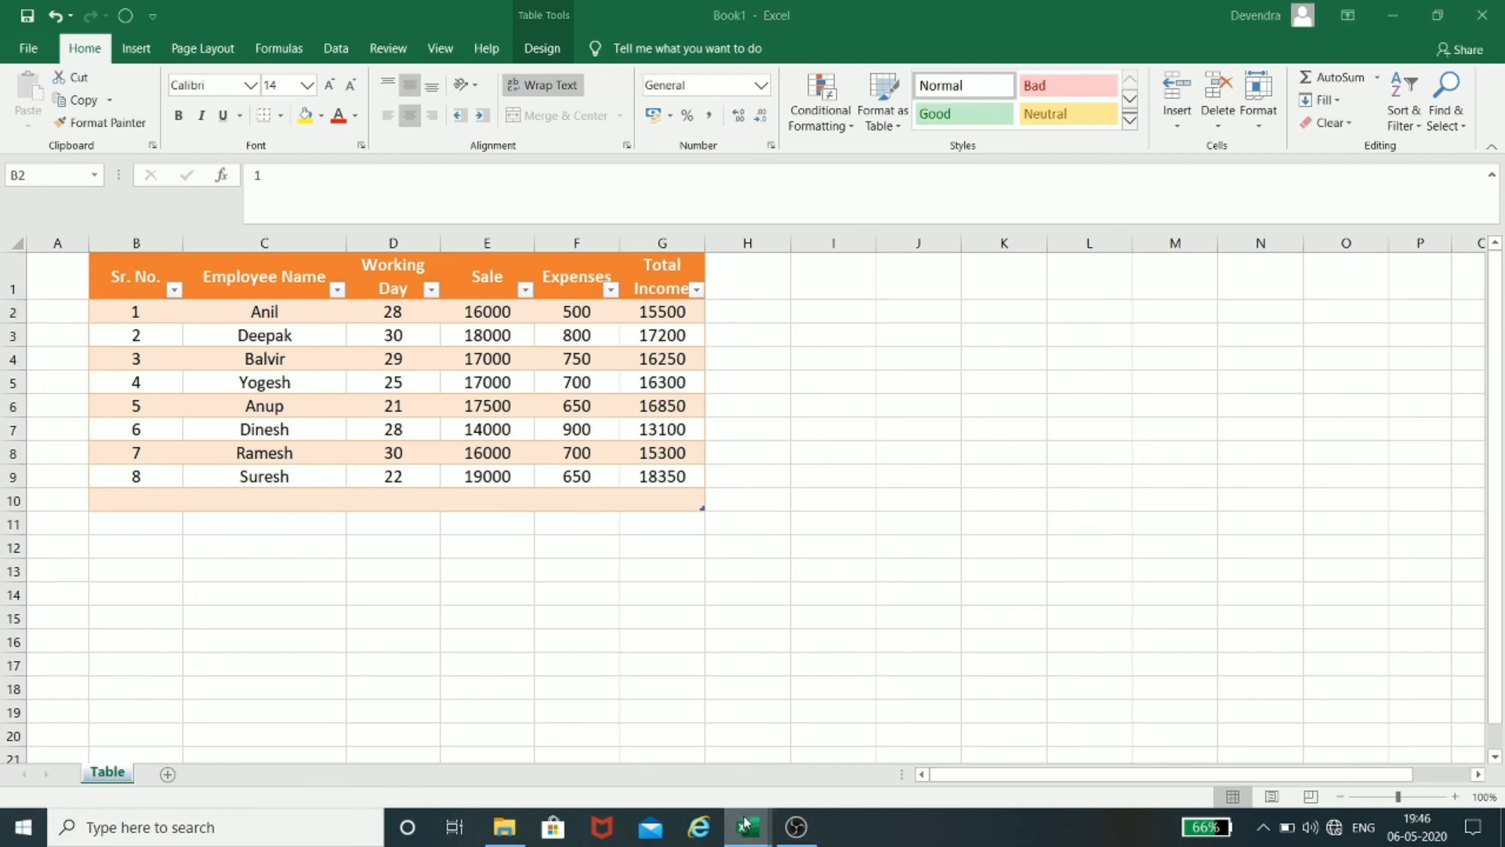
Step: Compare the original workbook with the new one, then close the new workbook without saving it
click(694, 745)
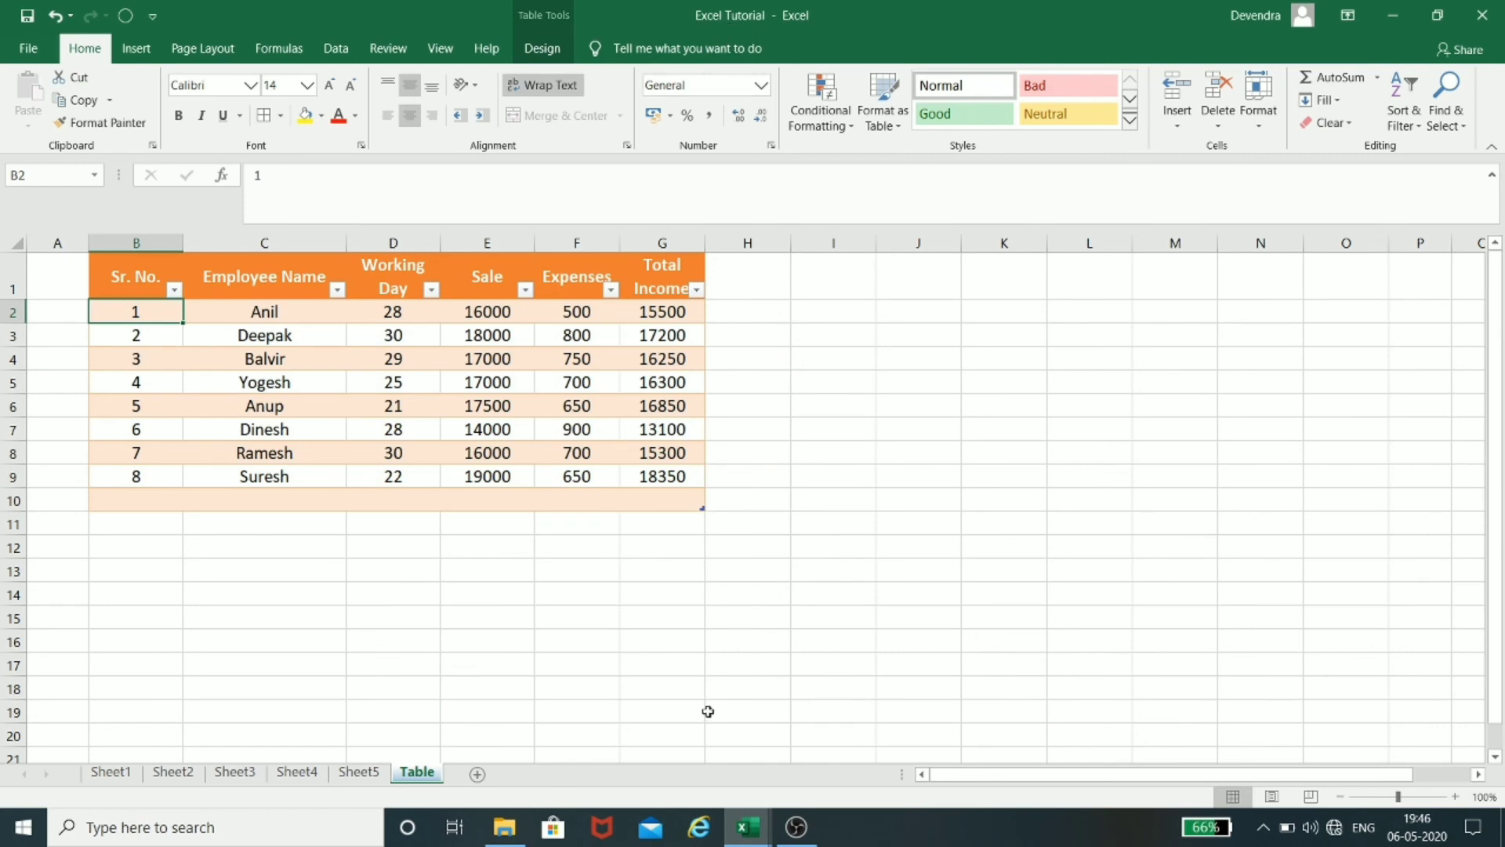
click(730, 827)
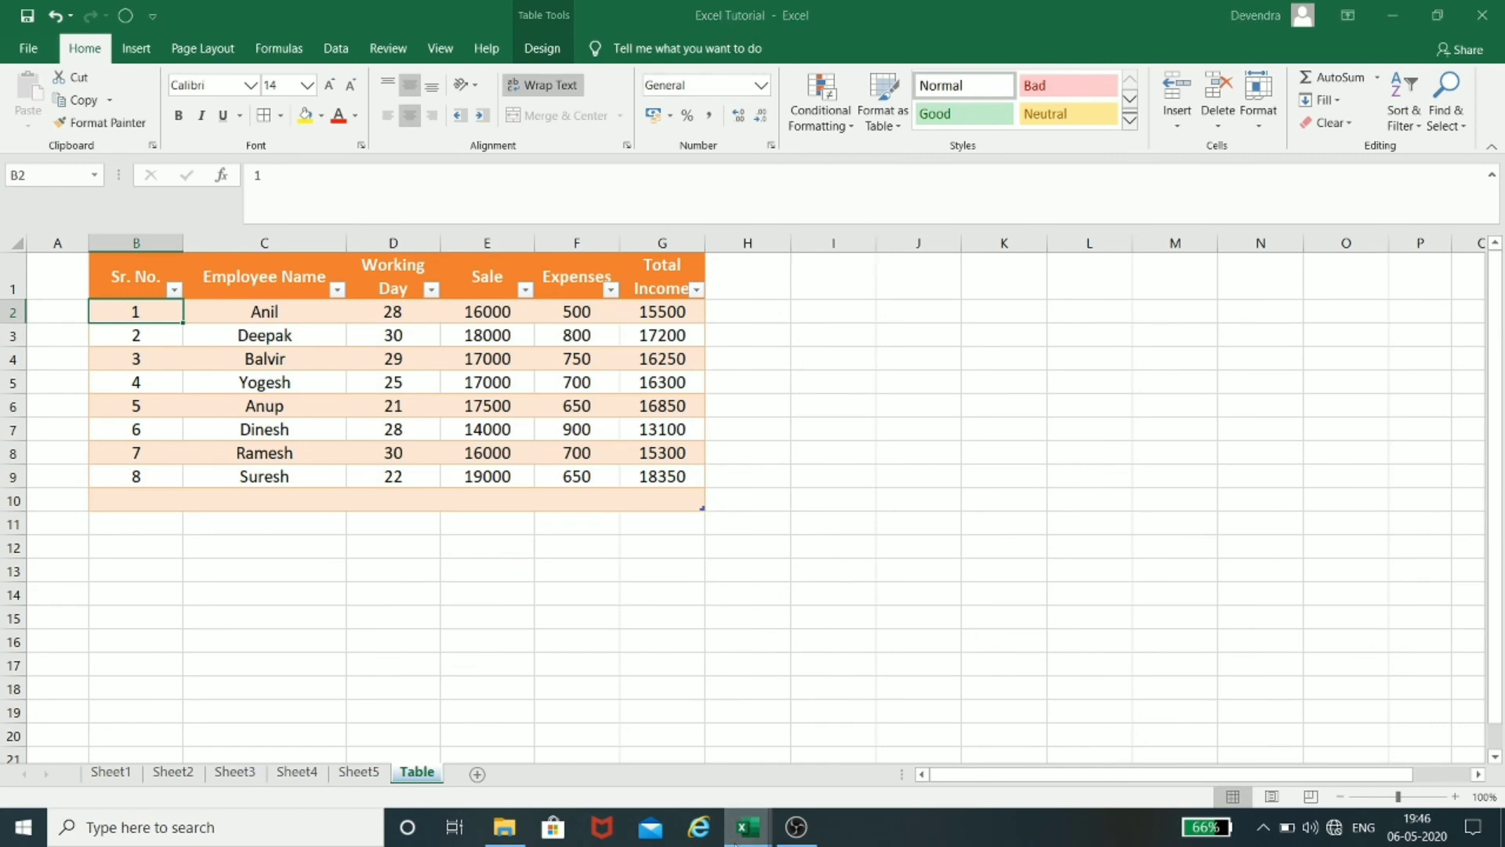
click(835, 688)
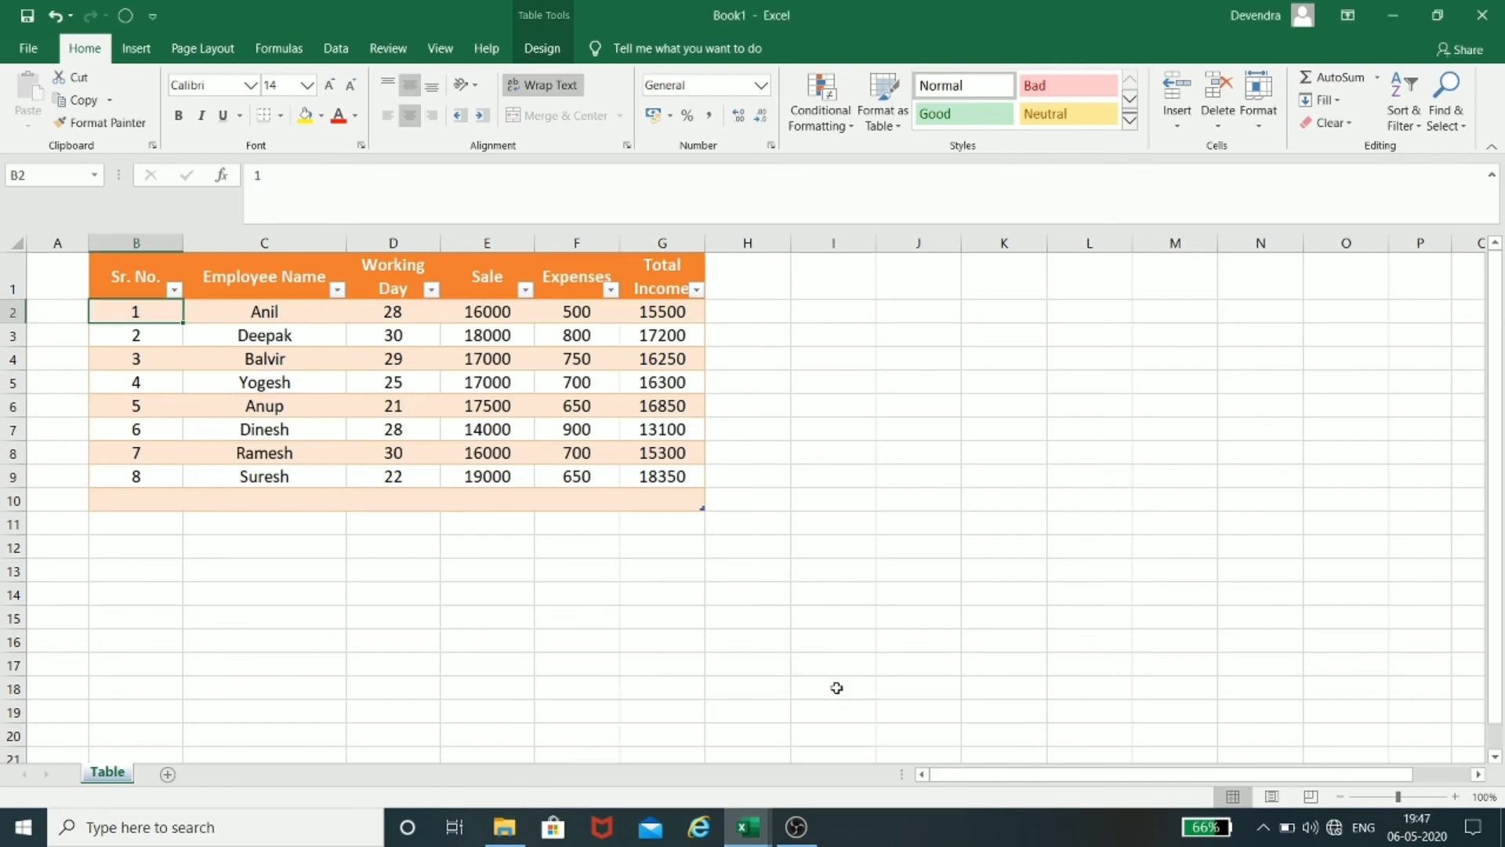
click(1490, 16)
click(752, 439)
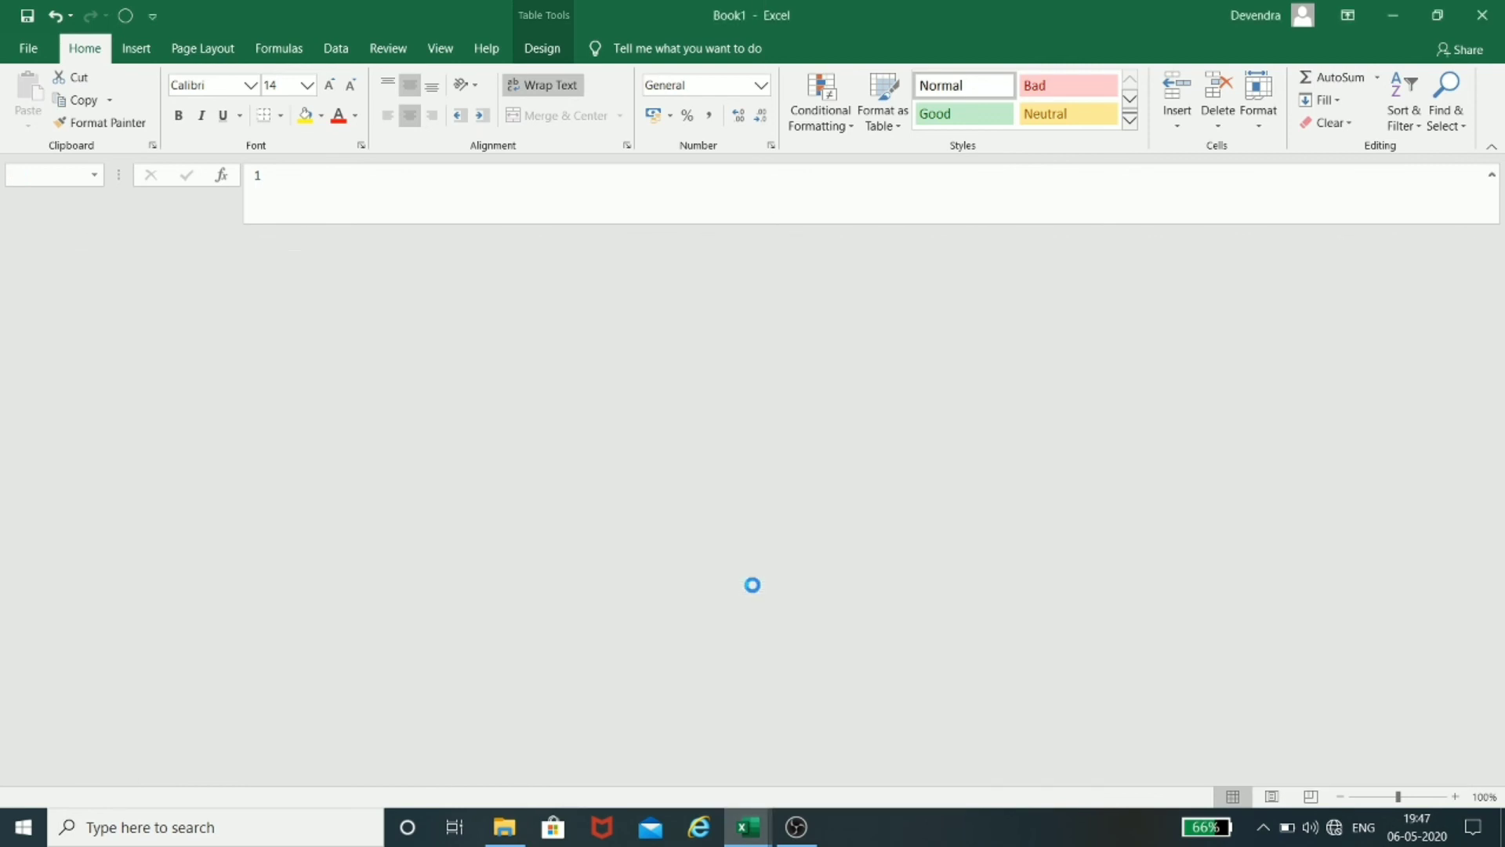
click(717, 568)
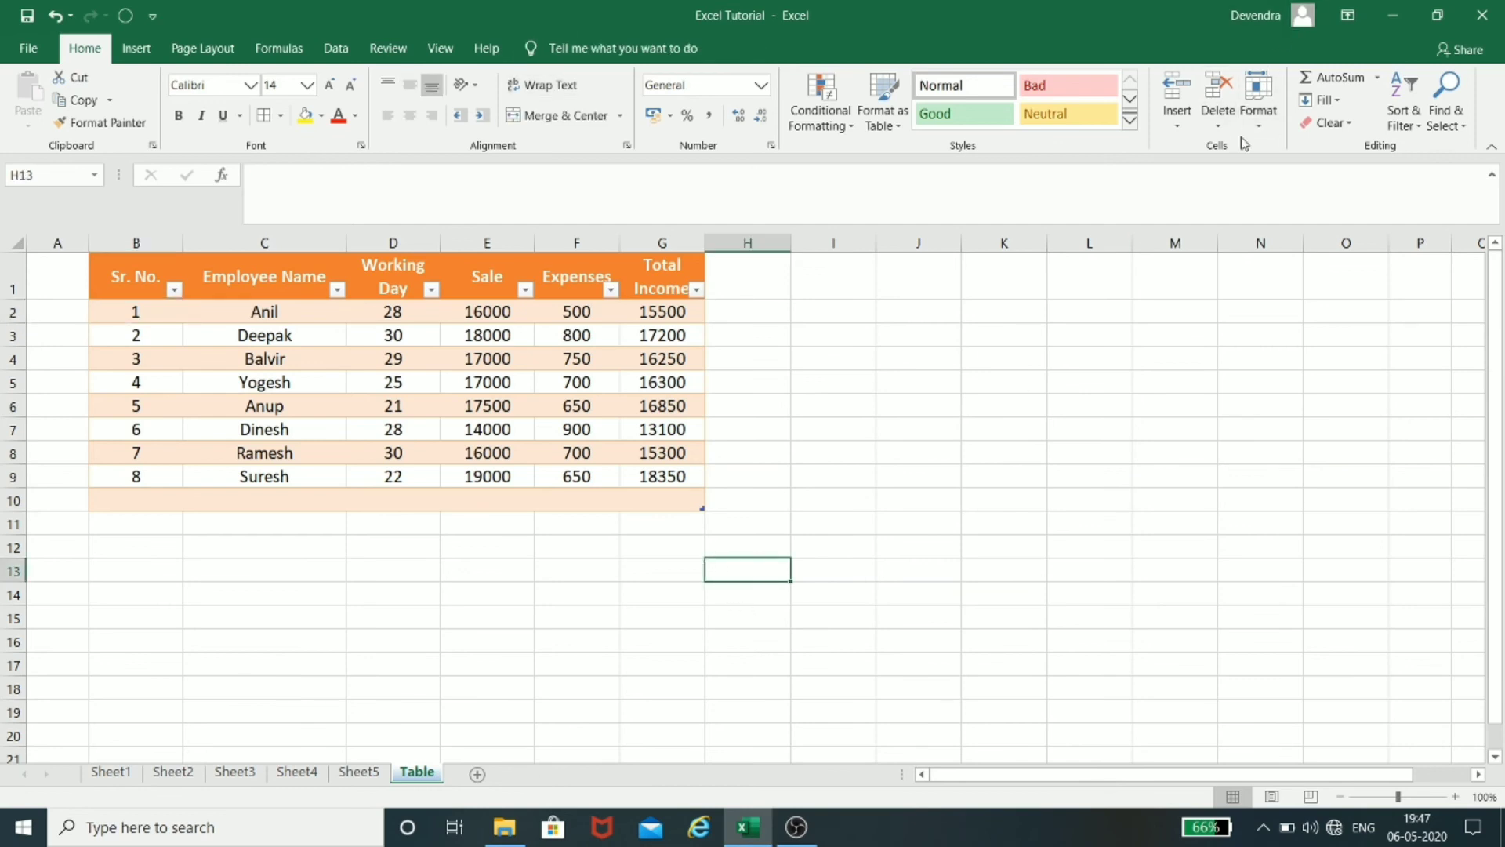
click(1268, 122)
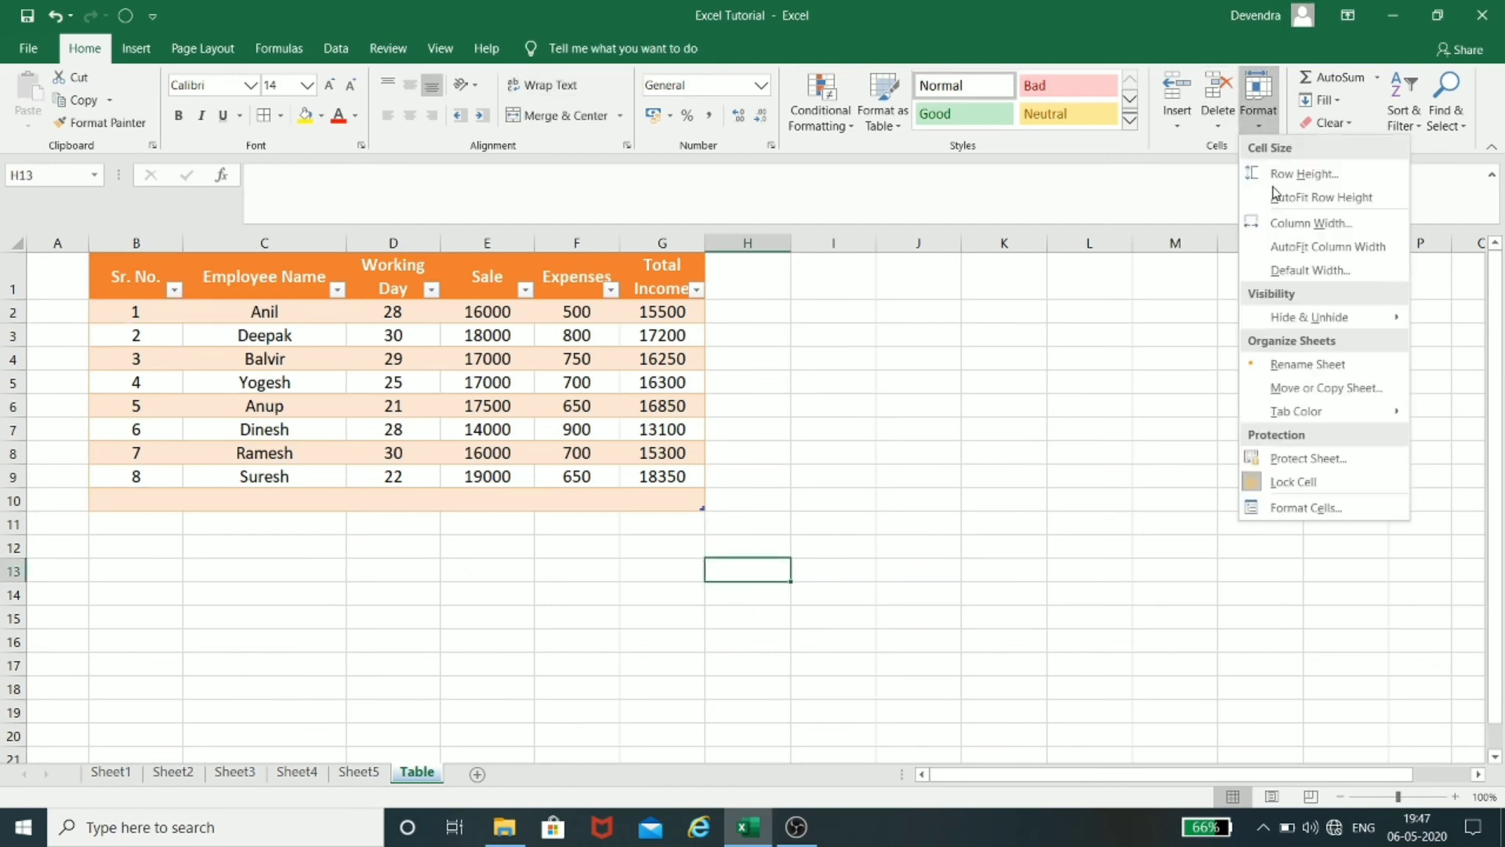
mouse_move(1297, 412)
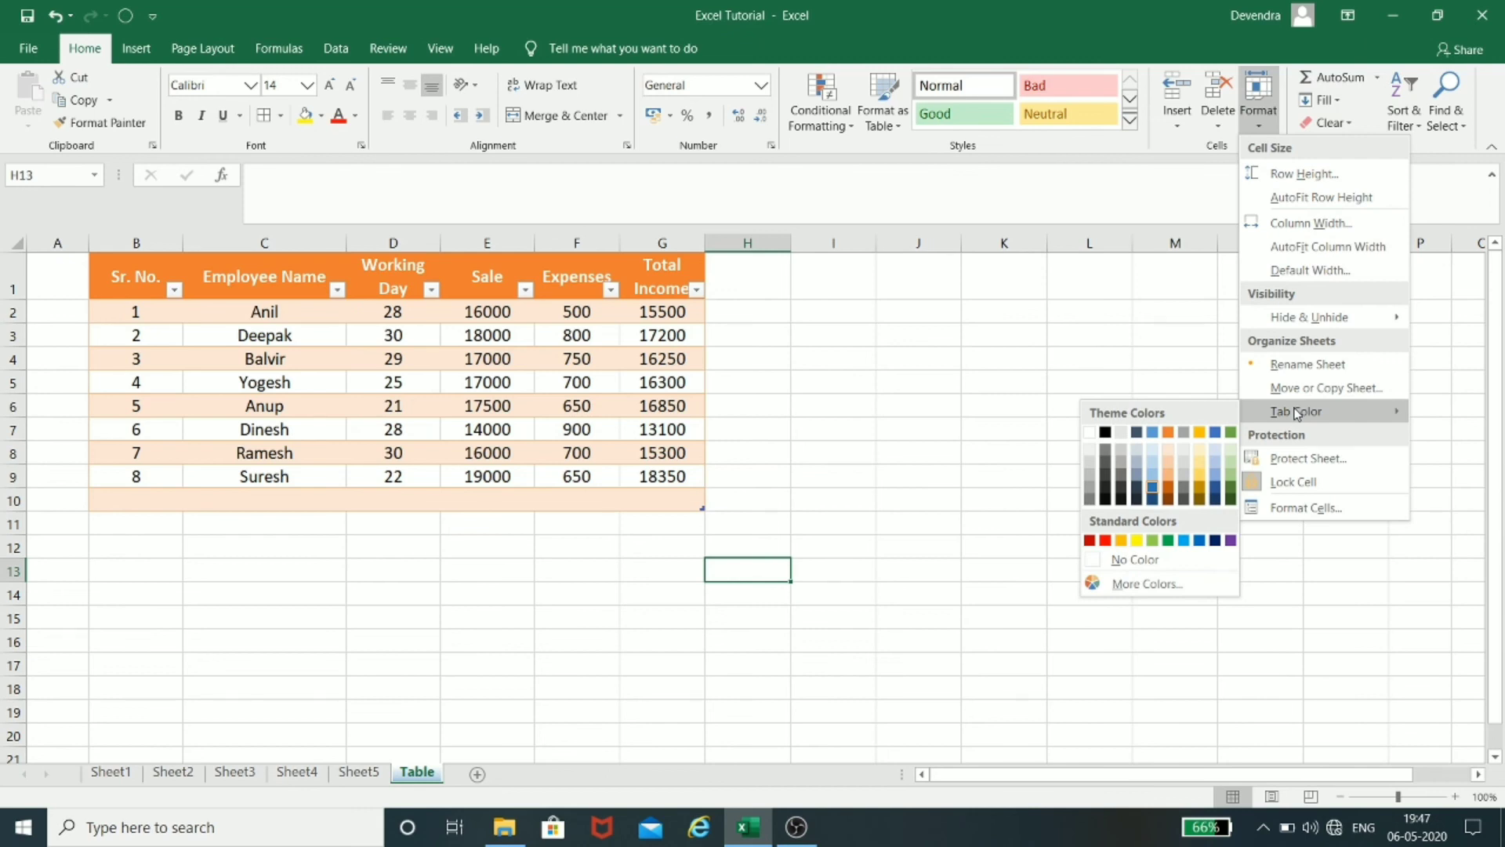
click(604, 620)
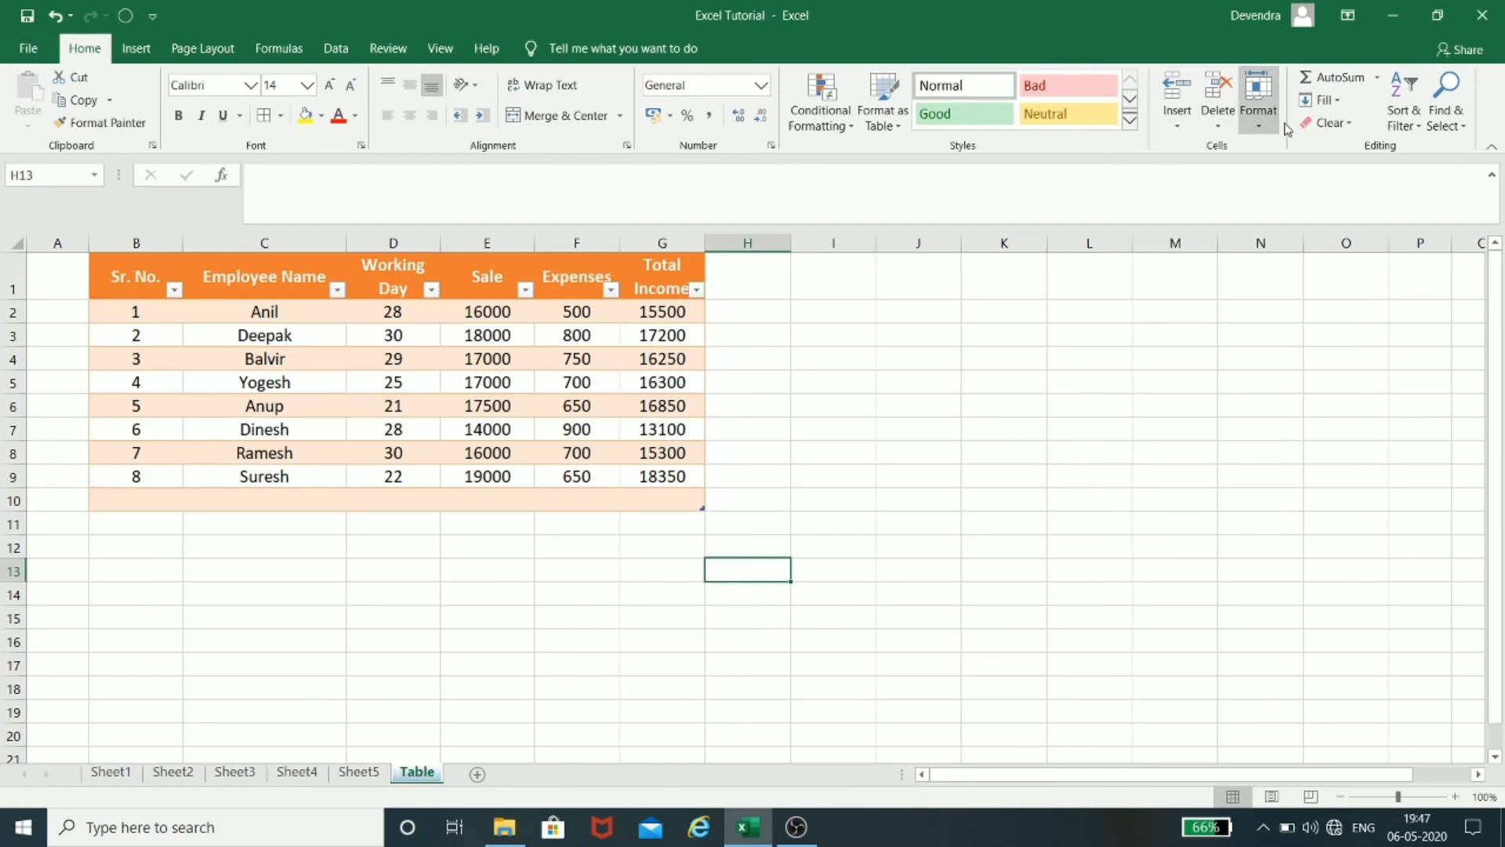
Step: Set the Table worksheet's tab color to red and check it from Sheet5 before returning to the Table sheet
click(1260, 113)
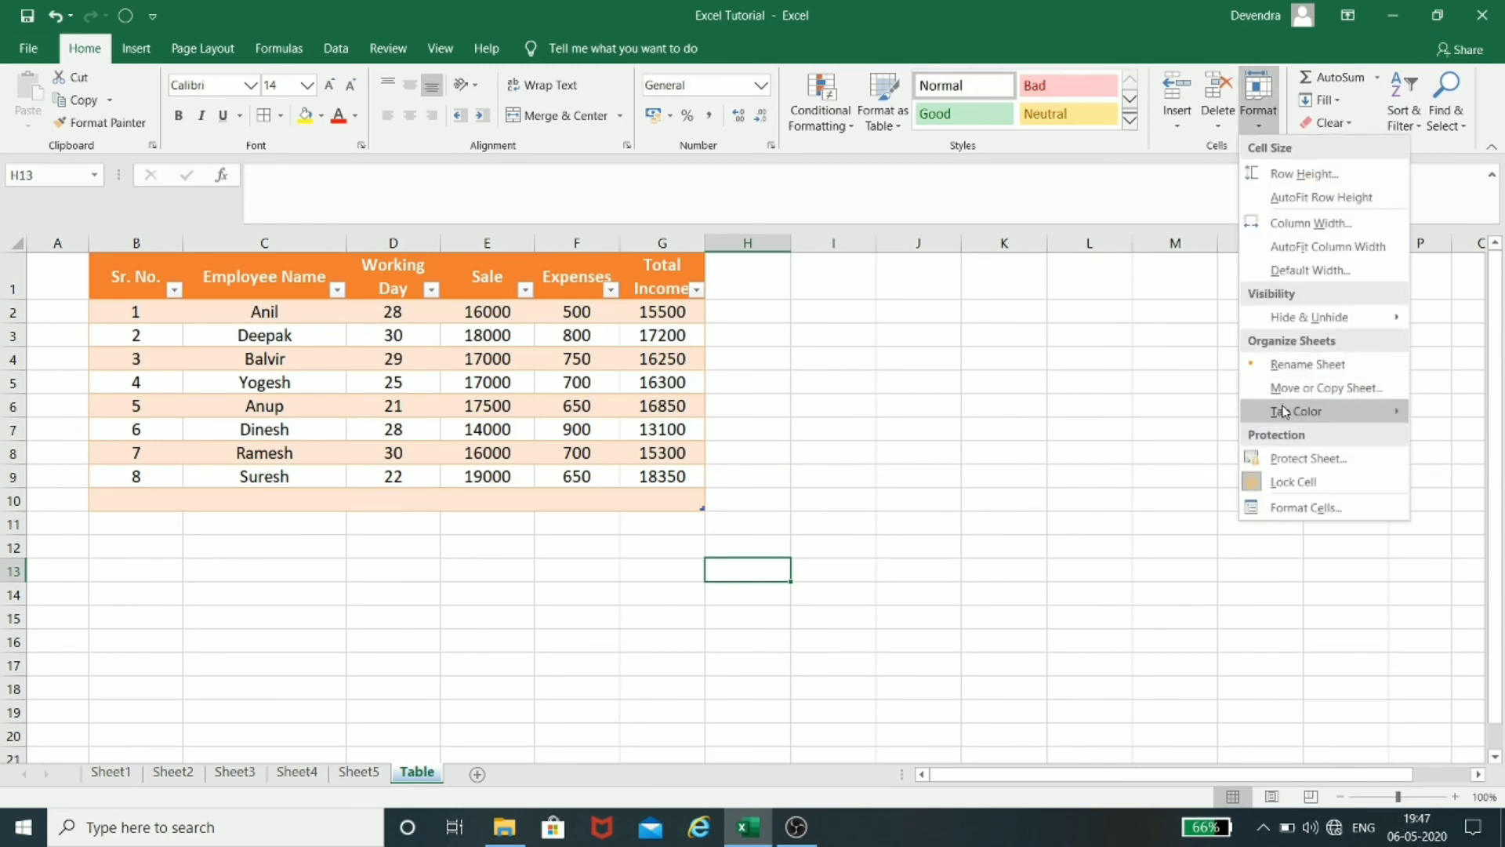
mouse_move(1293, 410)
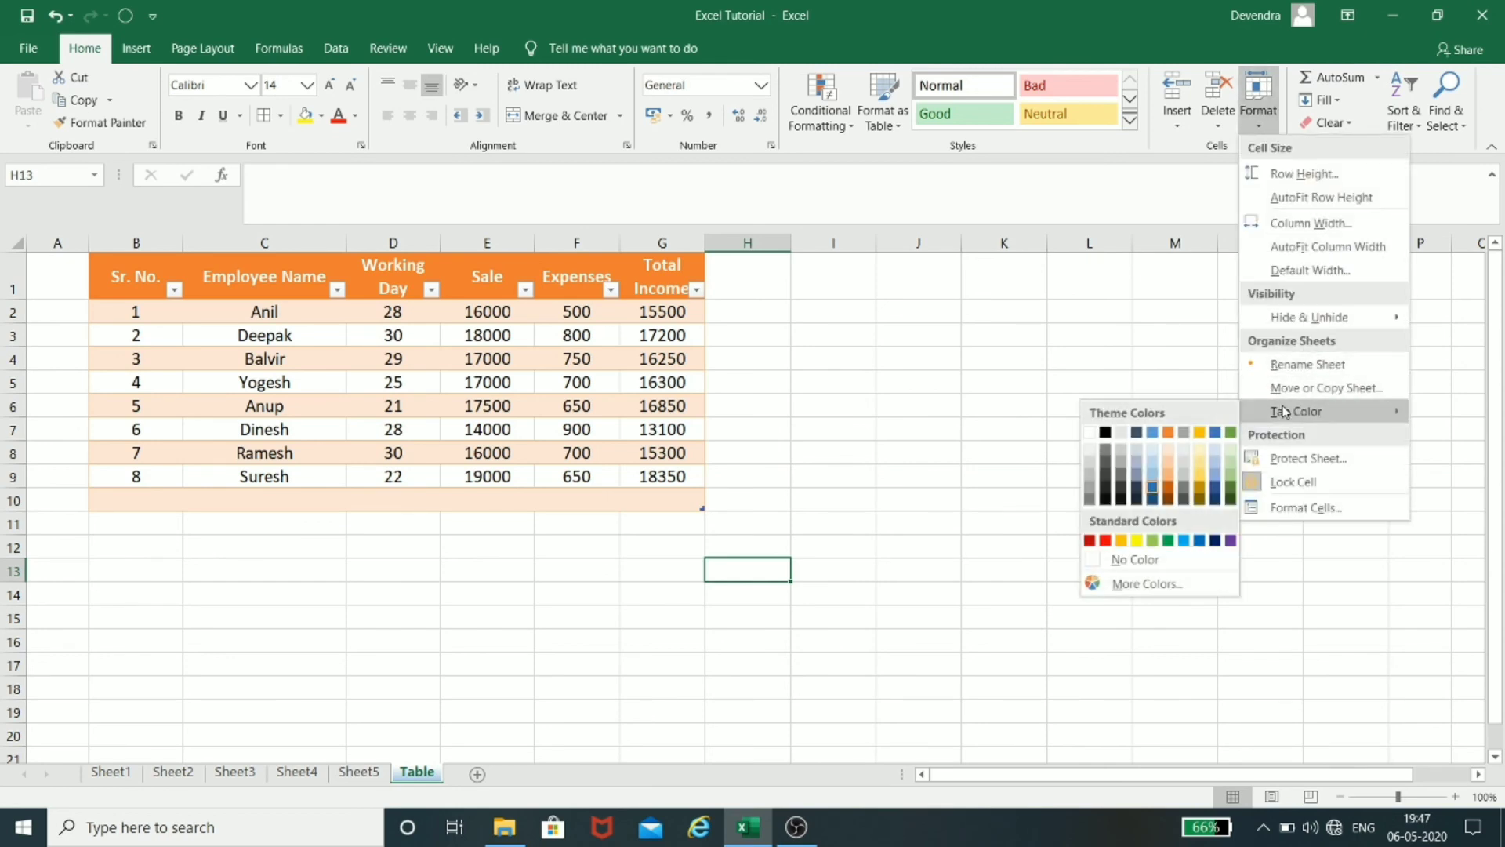
click(1108, 541)
click(578, 662)
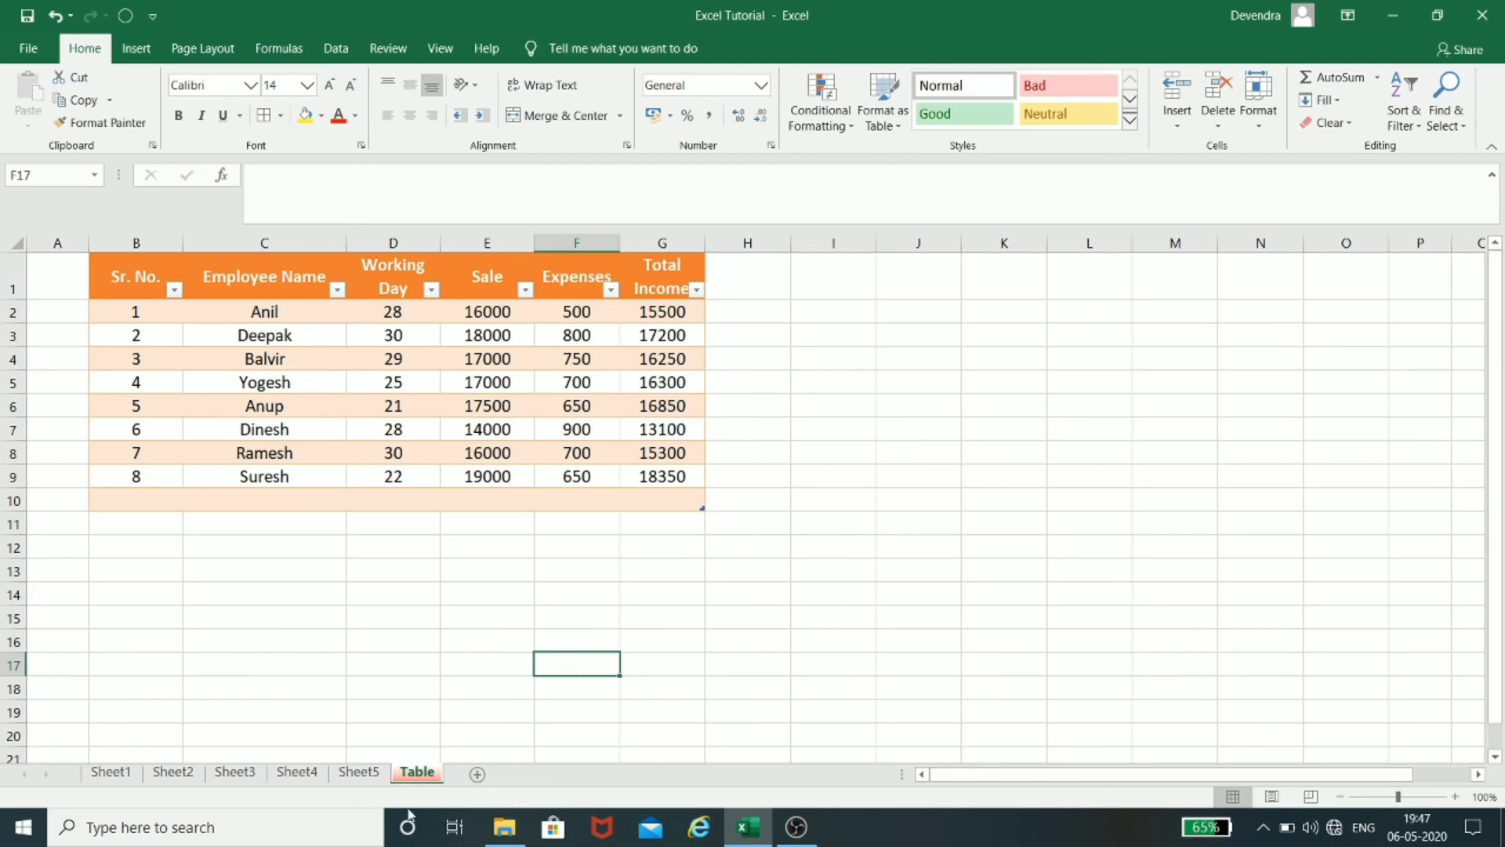
click(370, 773)
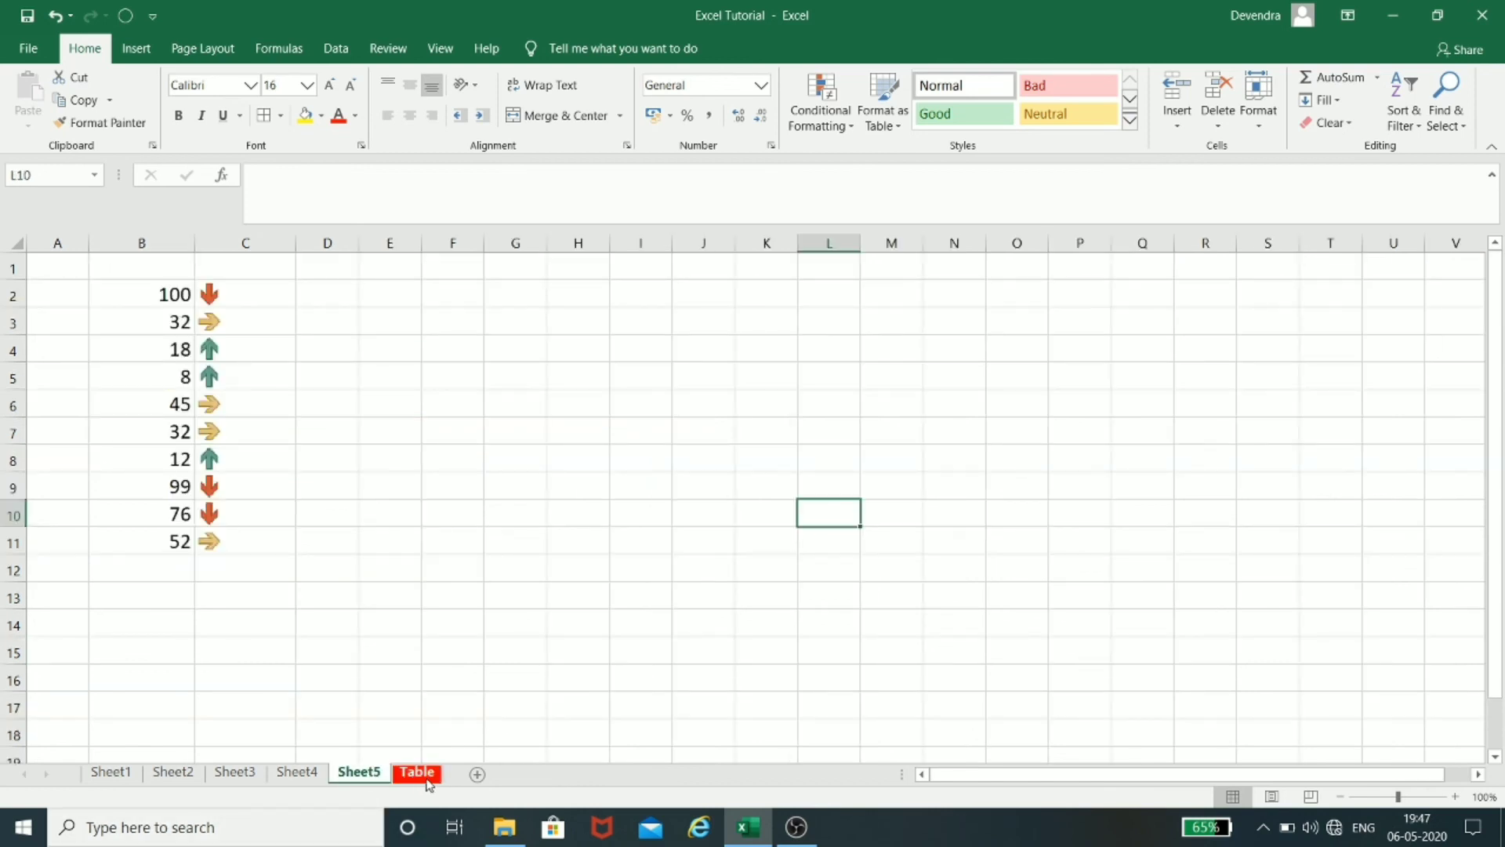
click(417, 772)
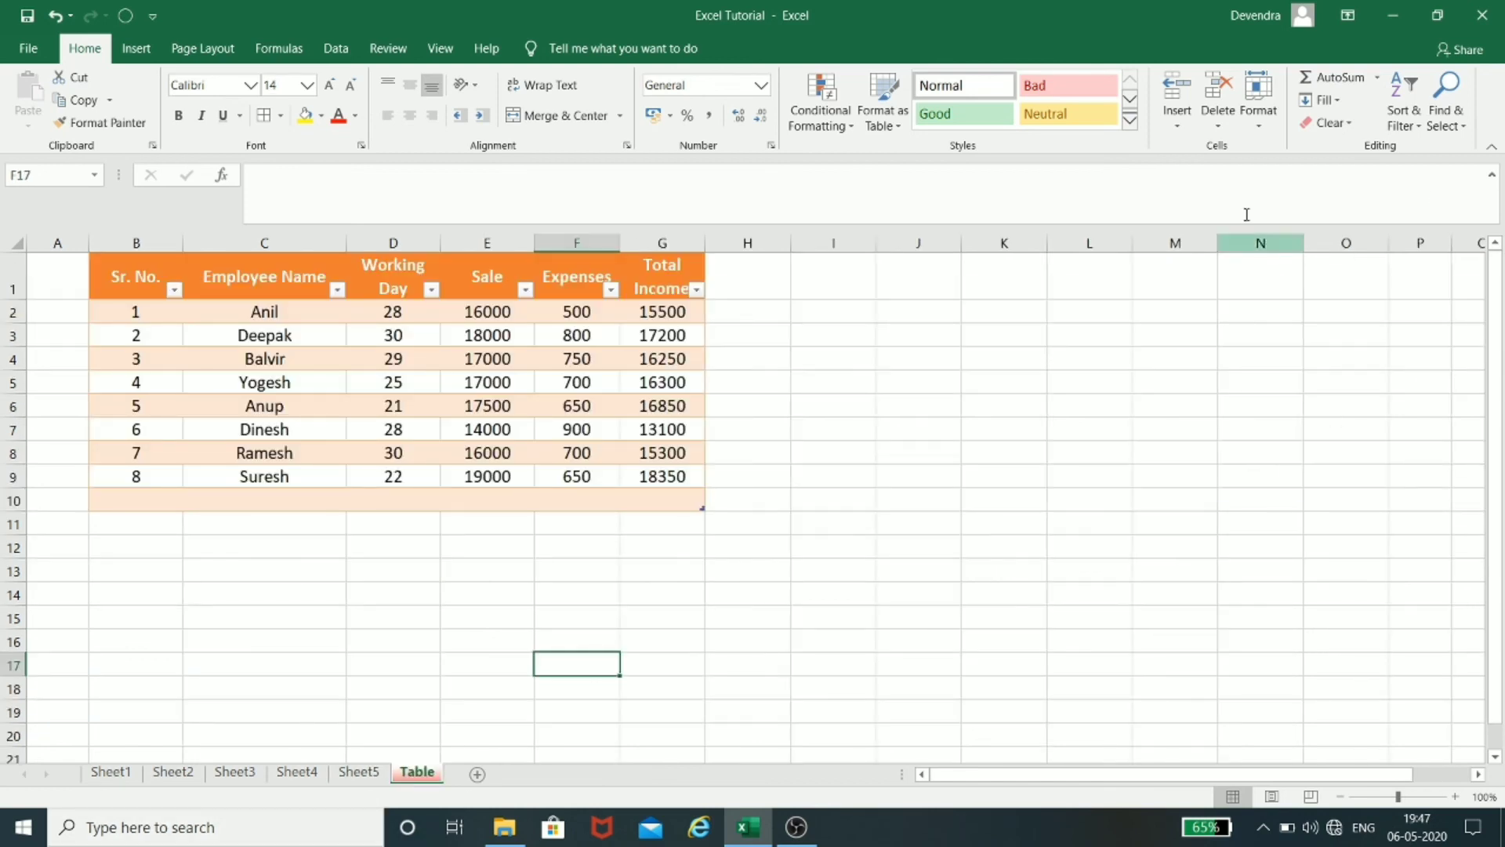
Step: Protect the Table worksheet with a password, entering and confirming it, while allowing selection of locked and unlocked cells
click(1257, 129)
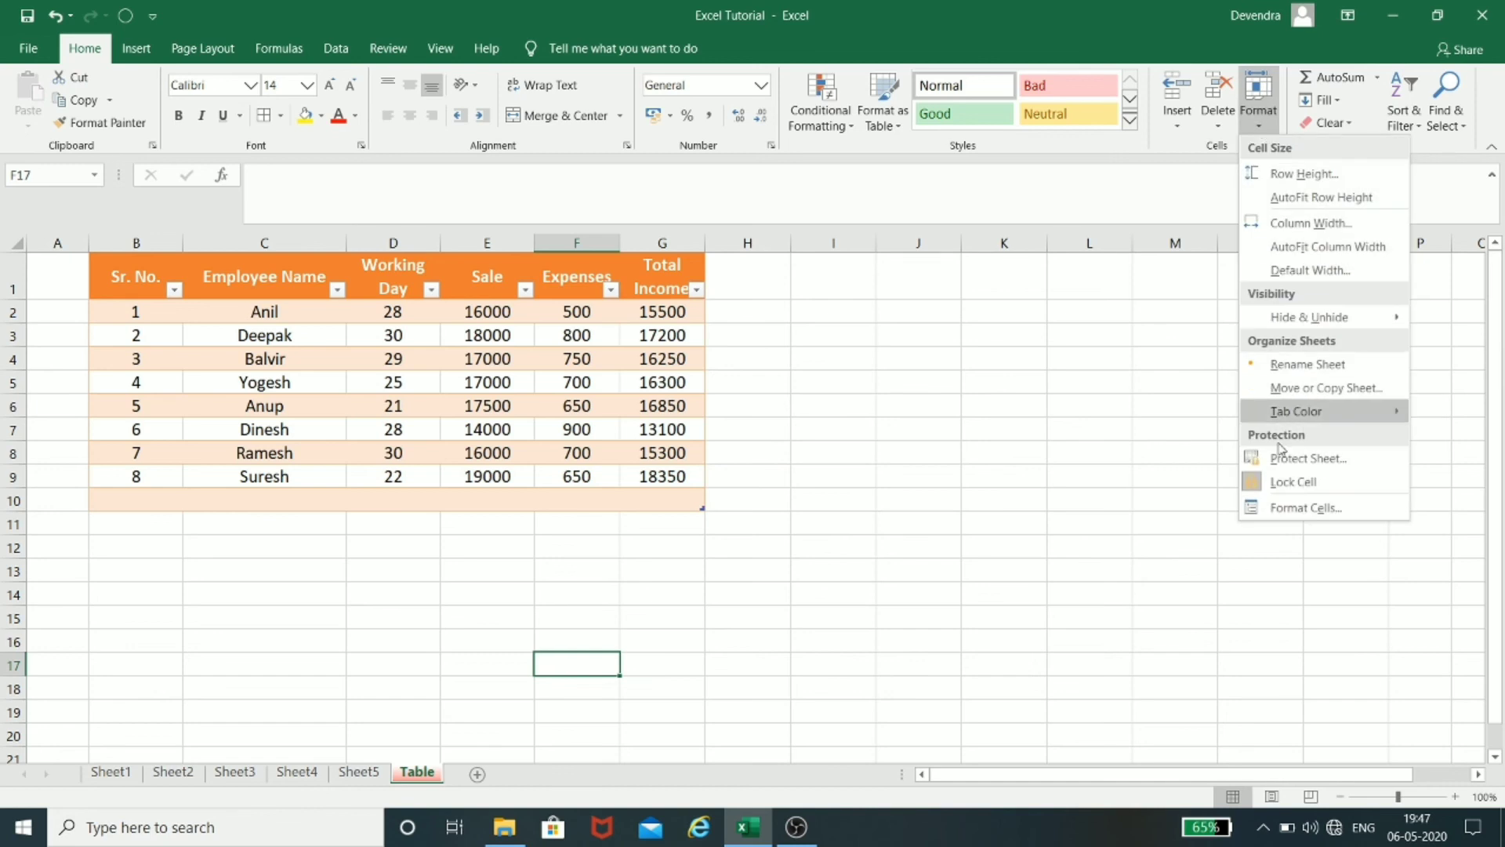
click(815, 412)
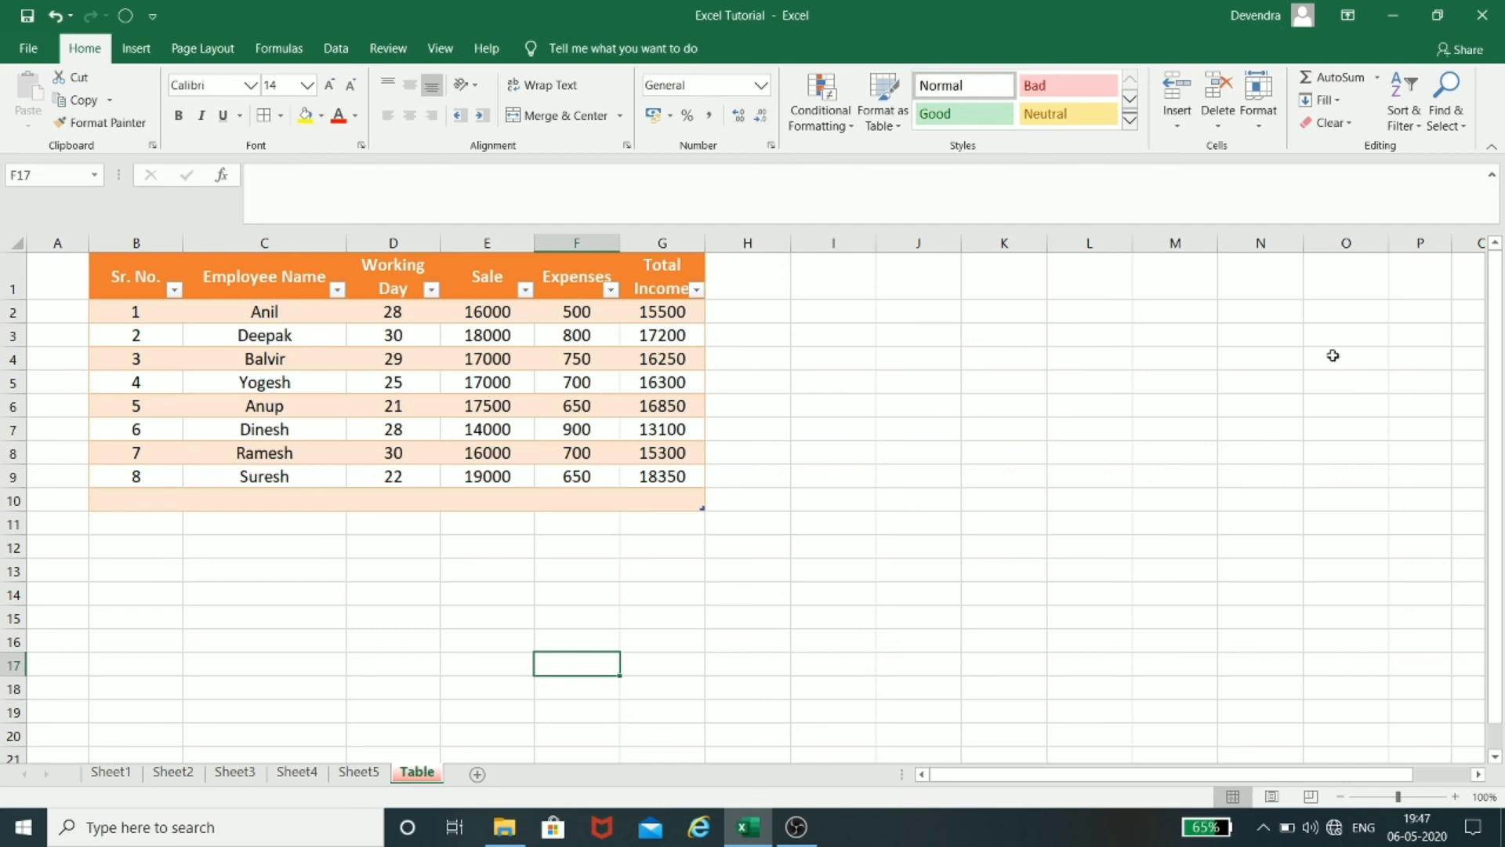
click(1262, 117)
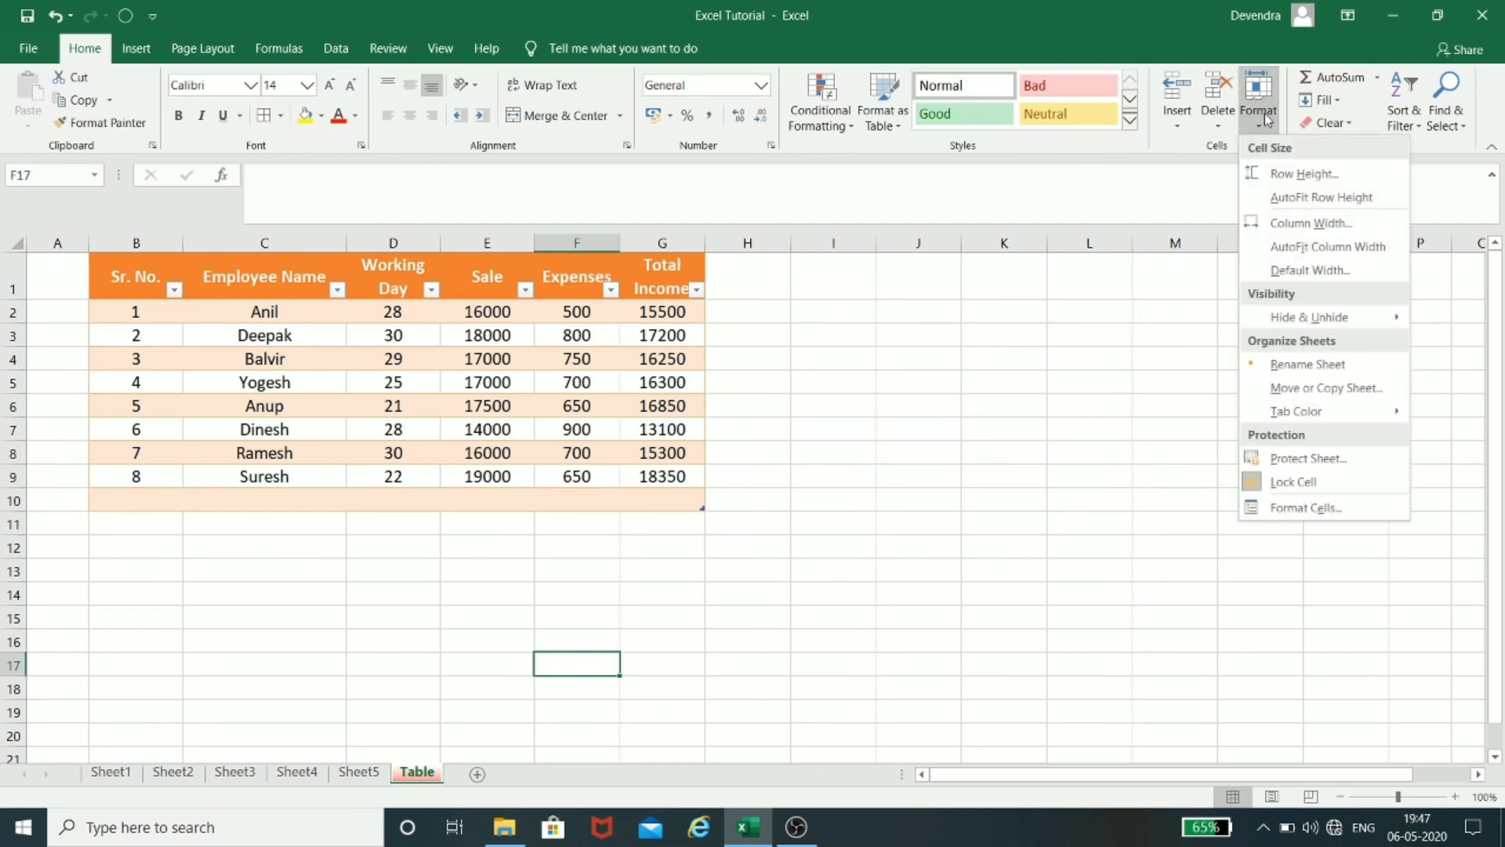
click(1303, 457)
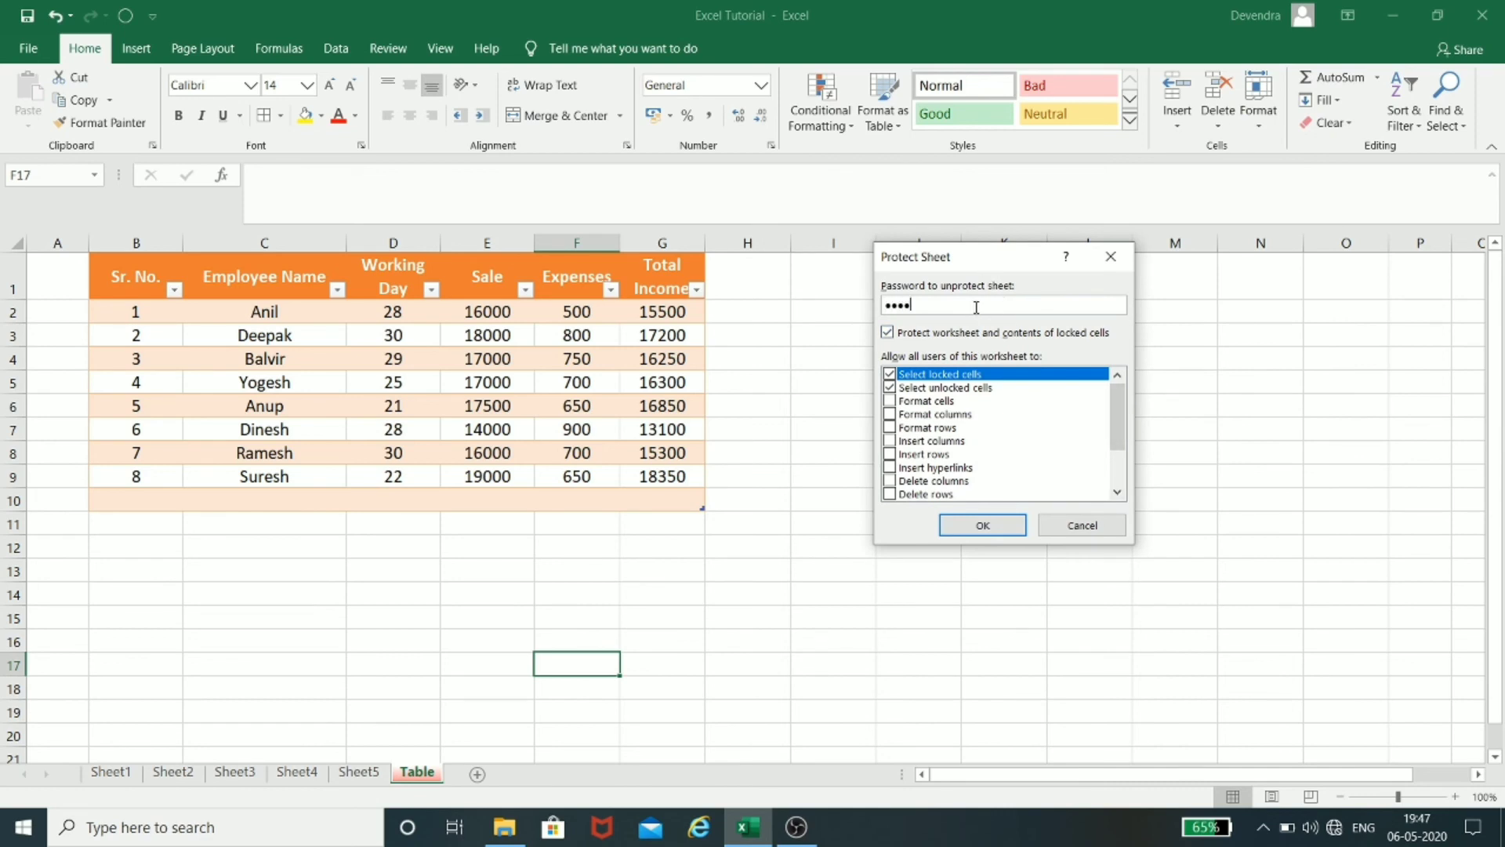
click(982, 524)
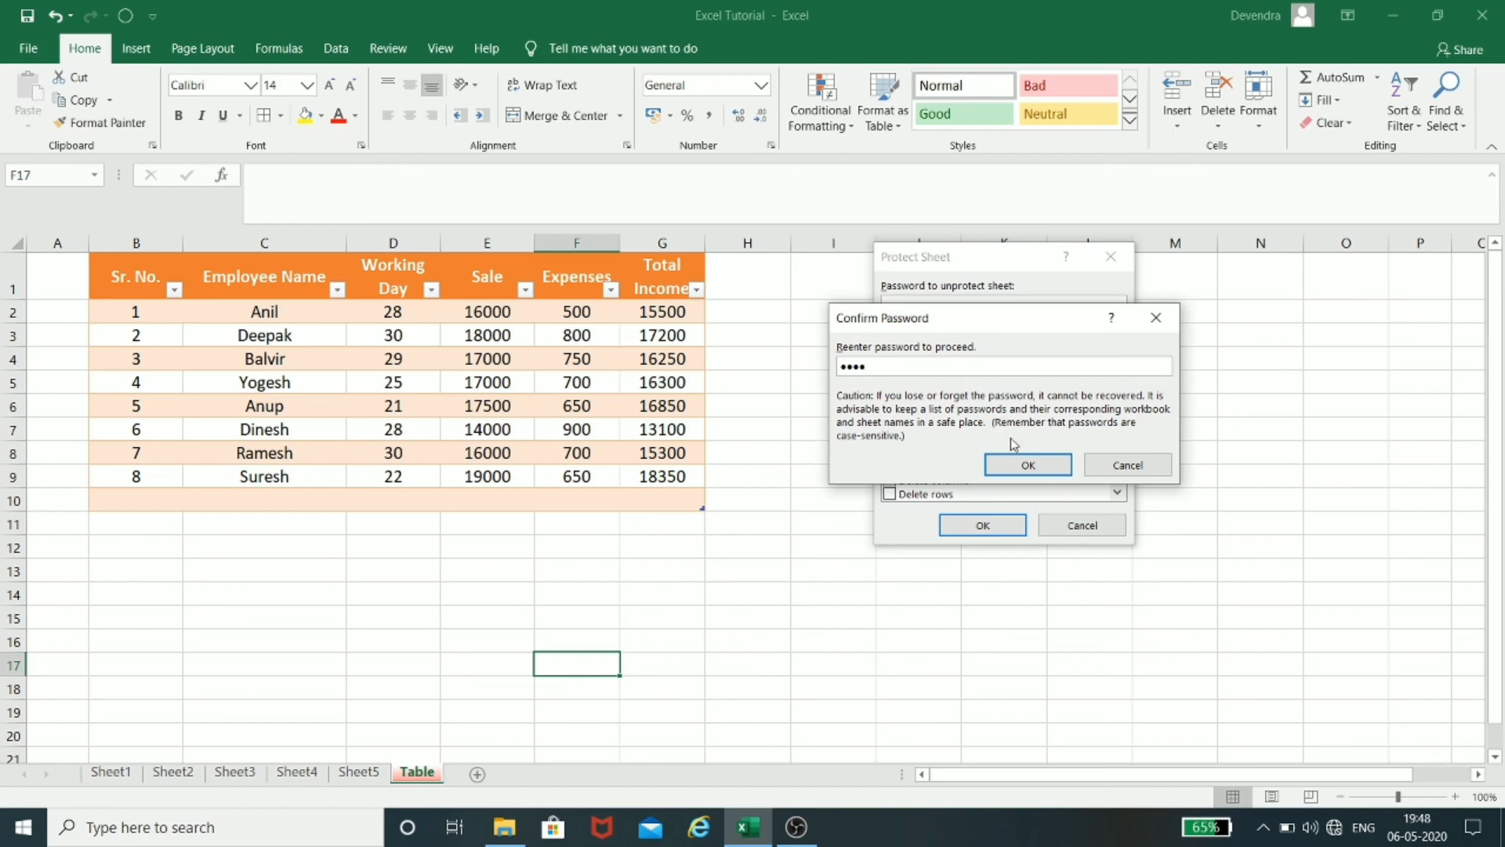
click(1023, 464)
click(929, 455)
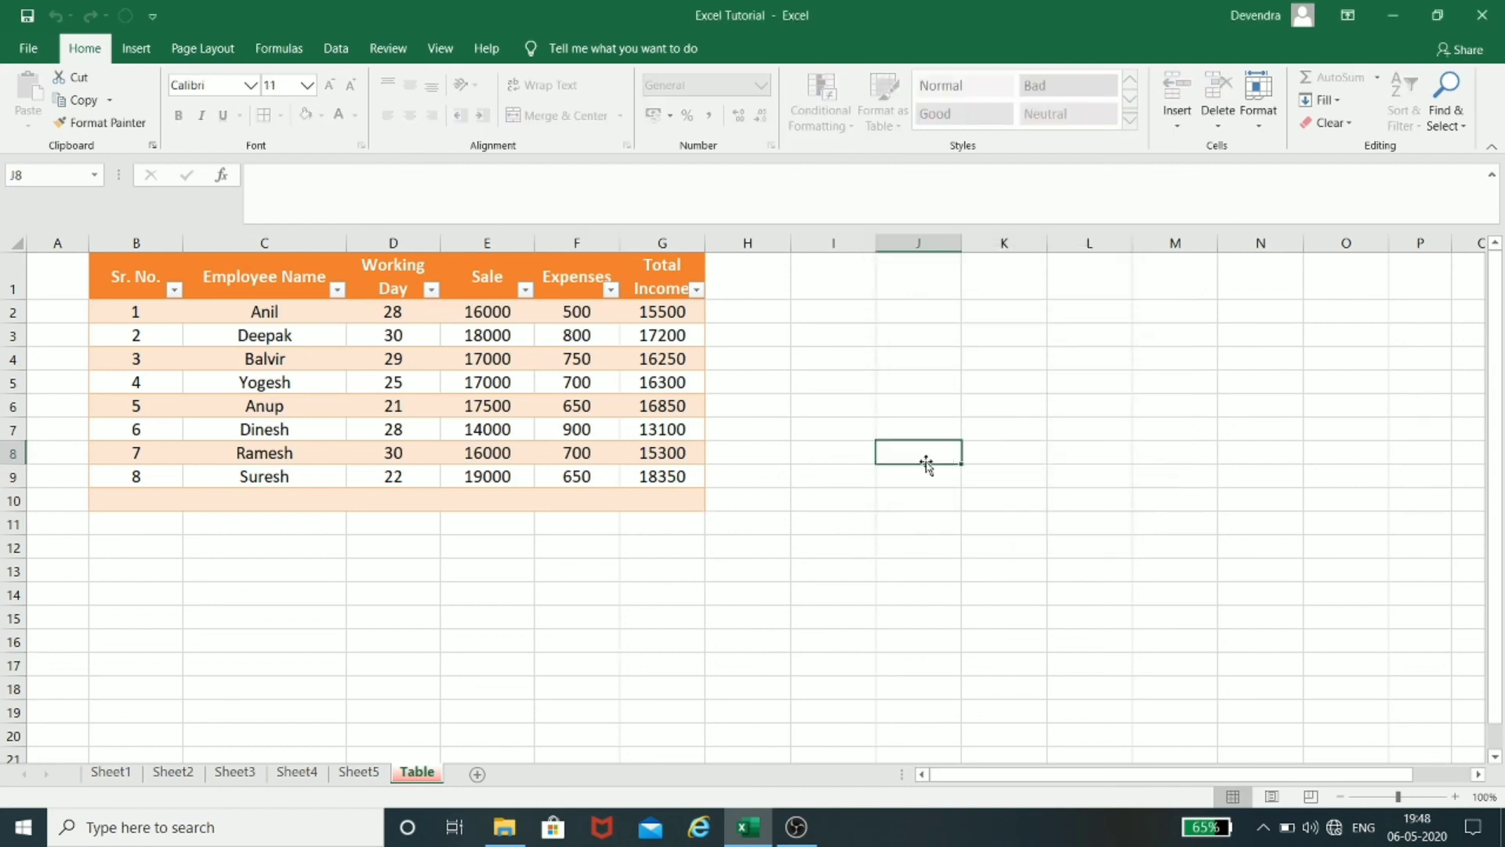
Step: Try to delete the Expenses value in cell F4 of the protected sheet
click(548, 363)
key(Delete)
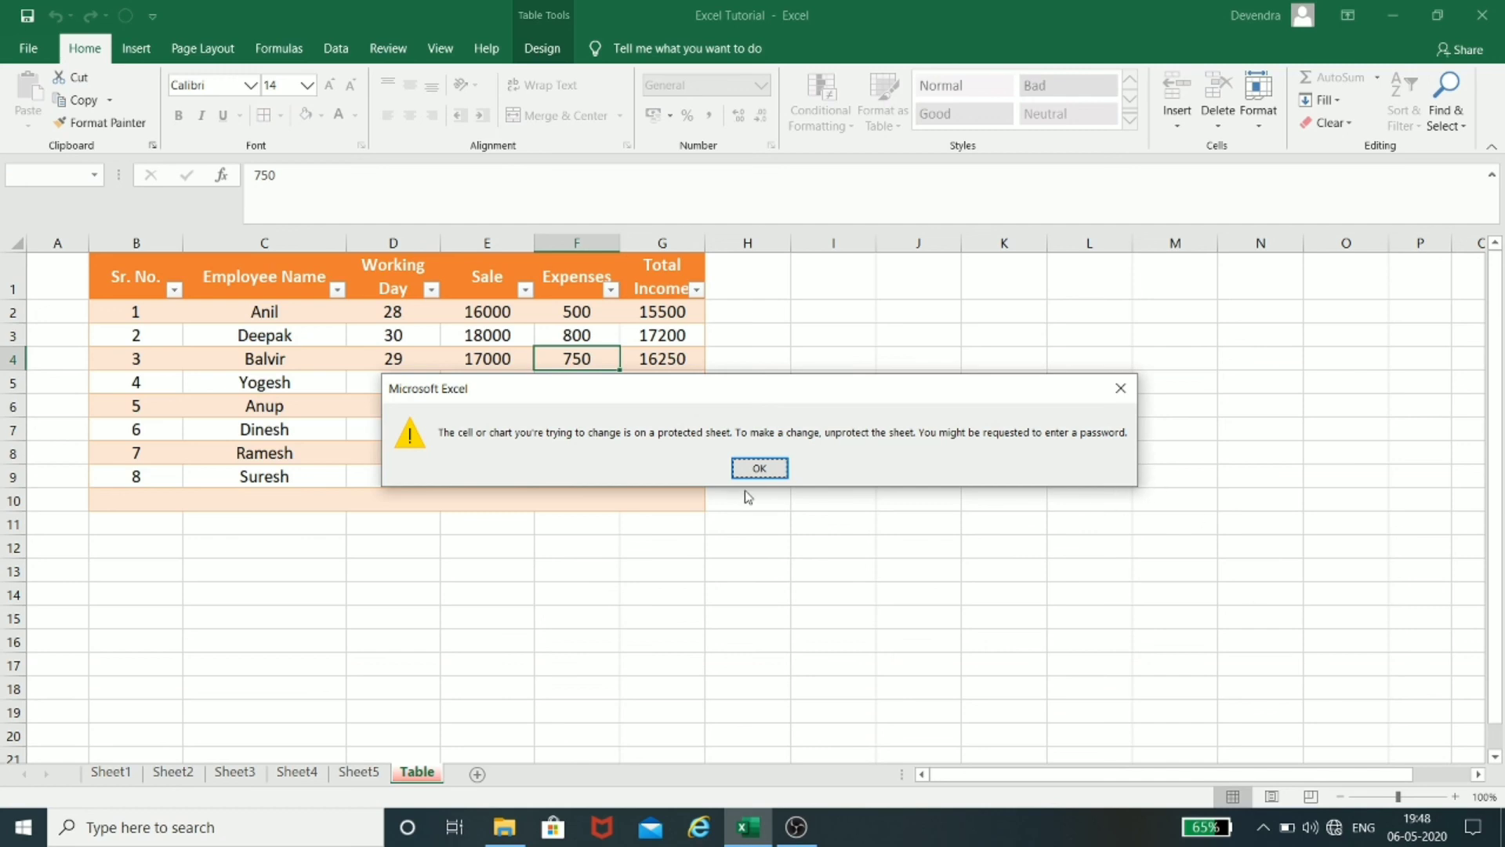
click(759, 467)
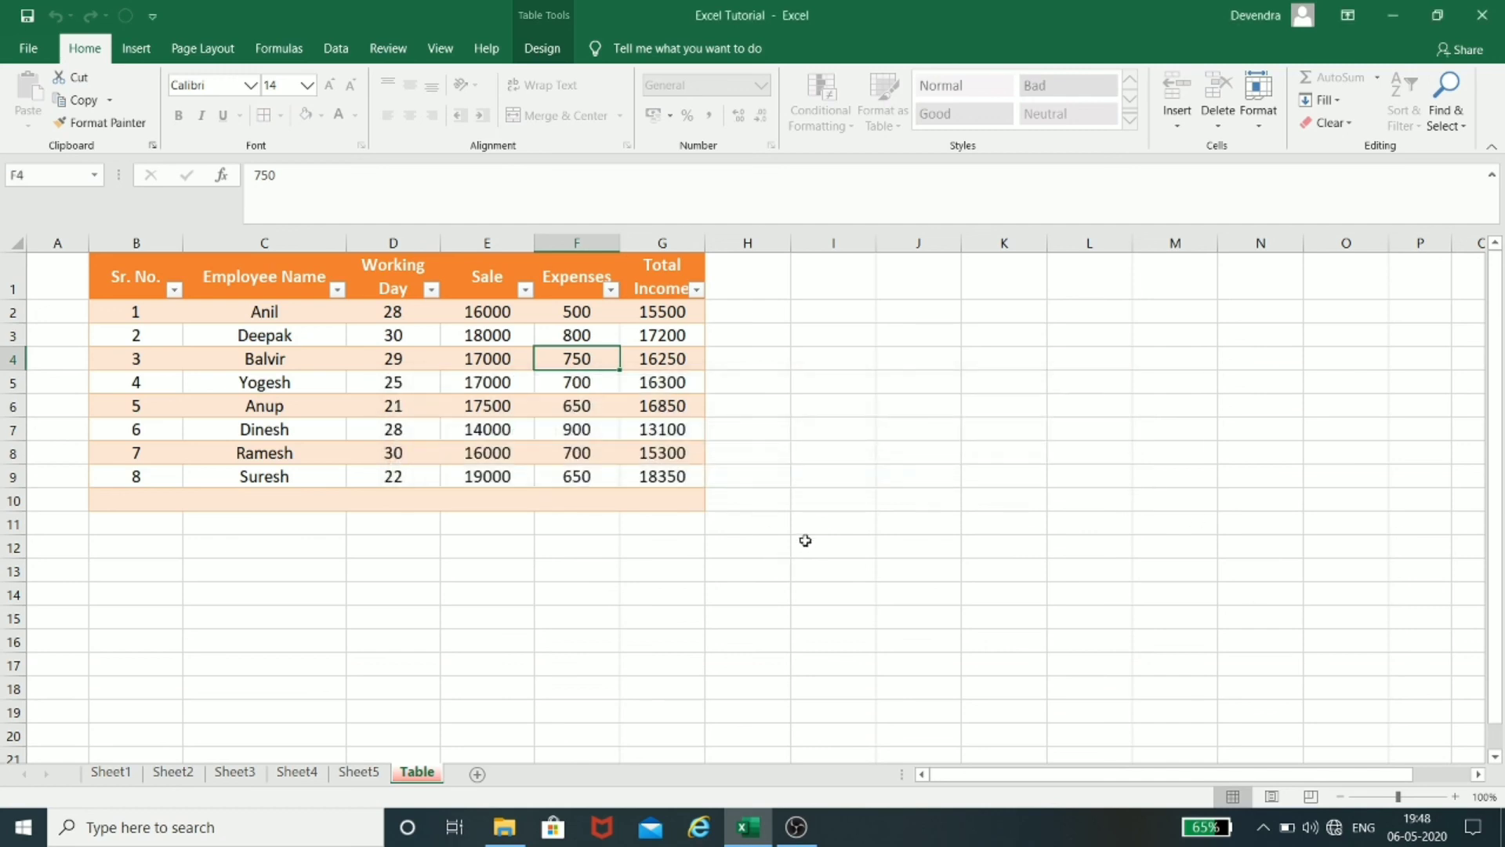
Step: Remove the protection from the Table worksheet by entering the sheet password
click(807, 541)
click(1265, 112)
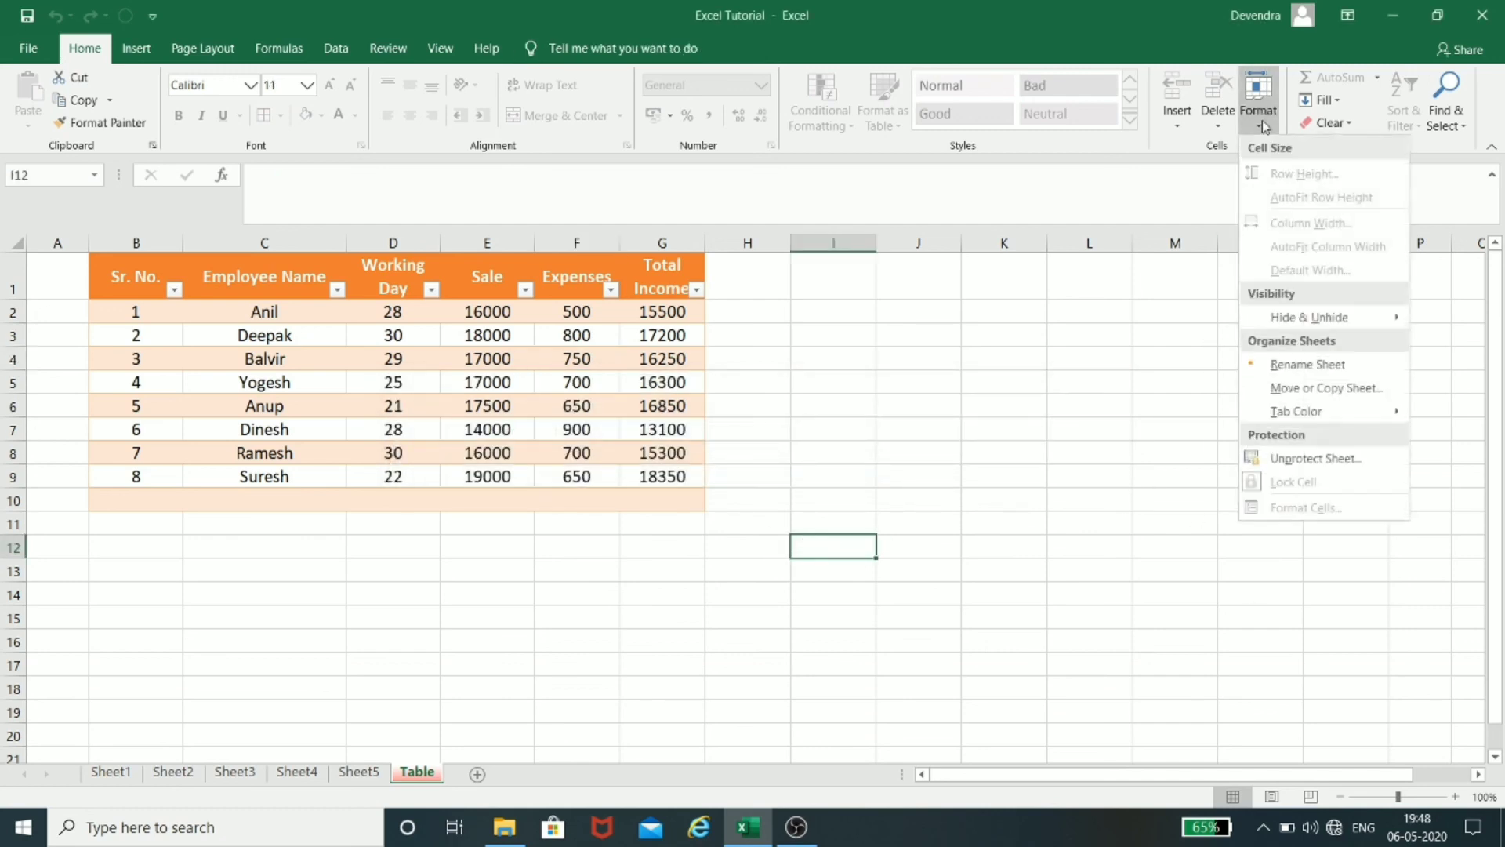
click(1317, 458)
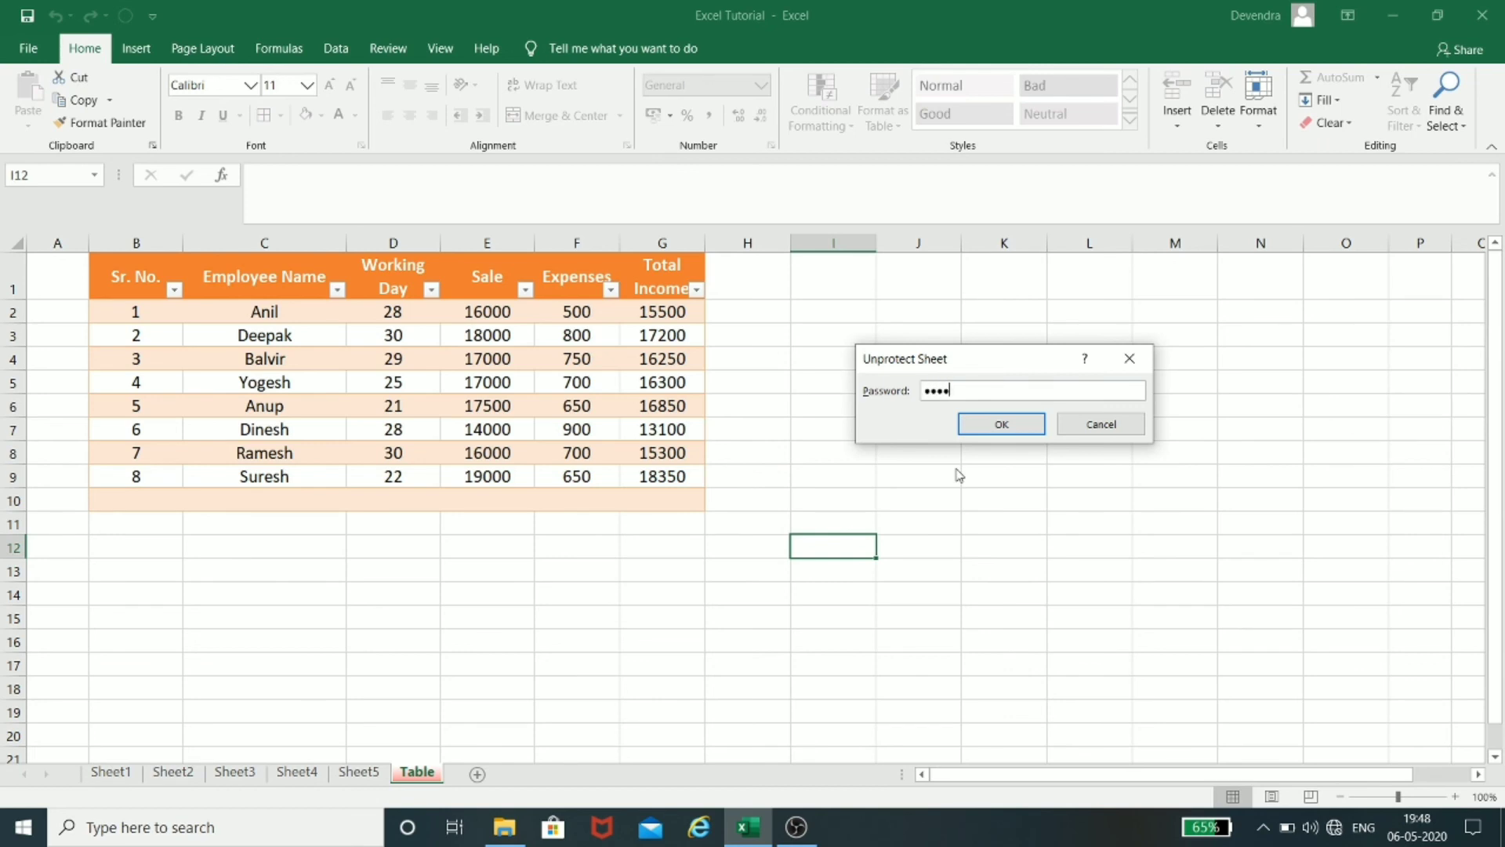
key(Return)
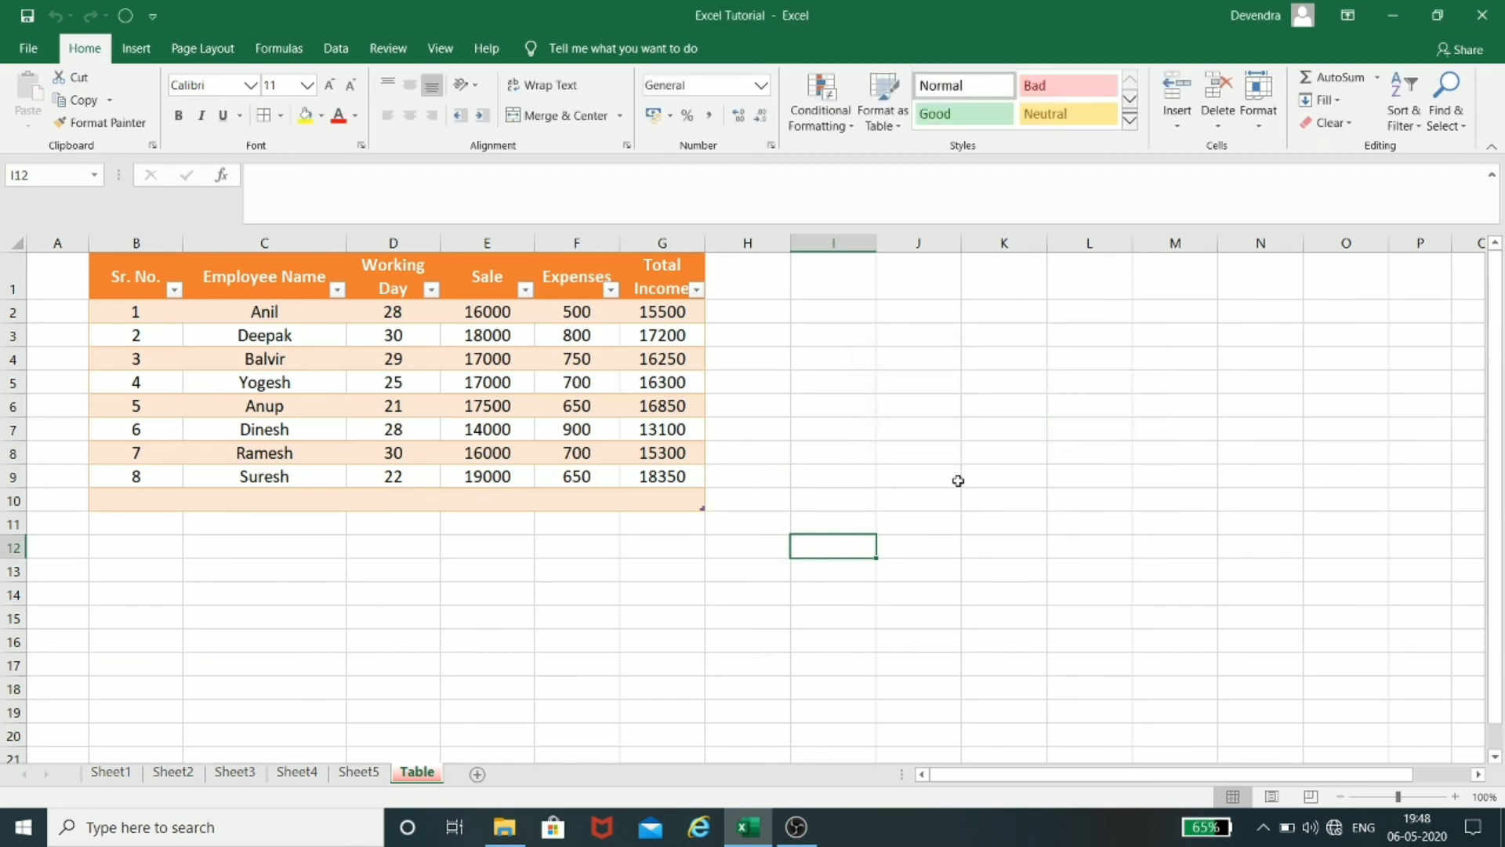